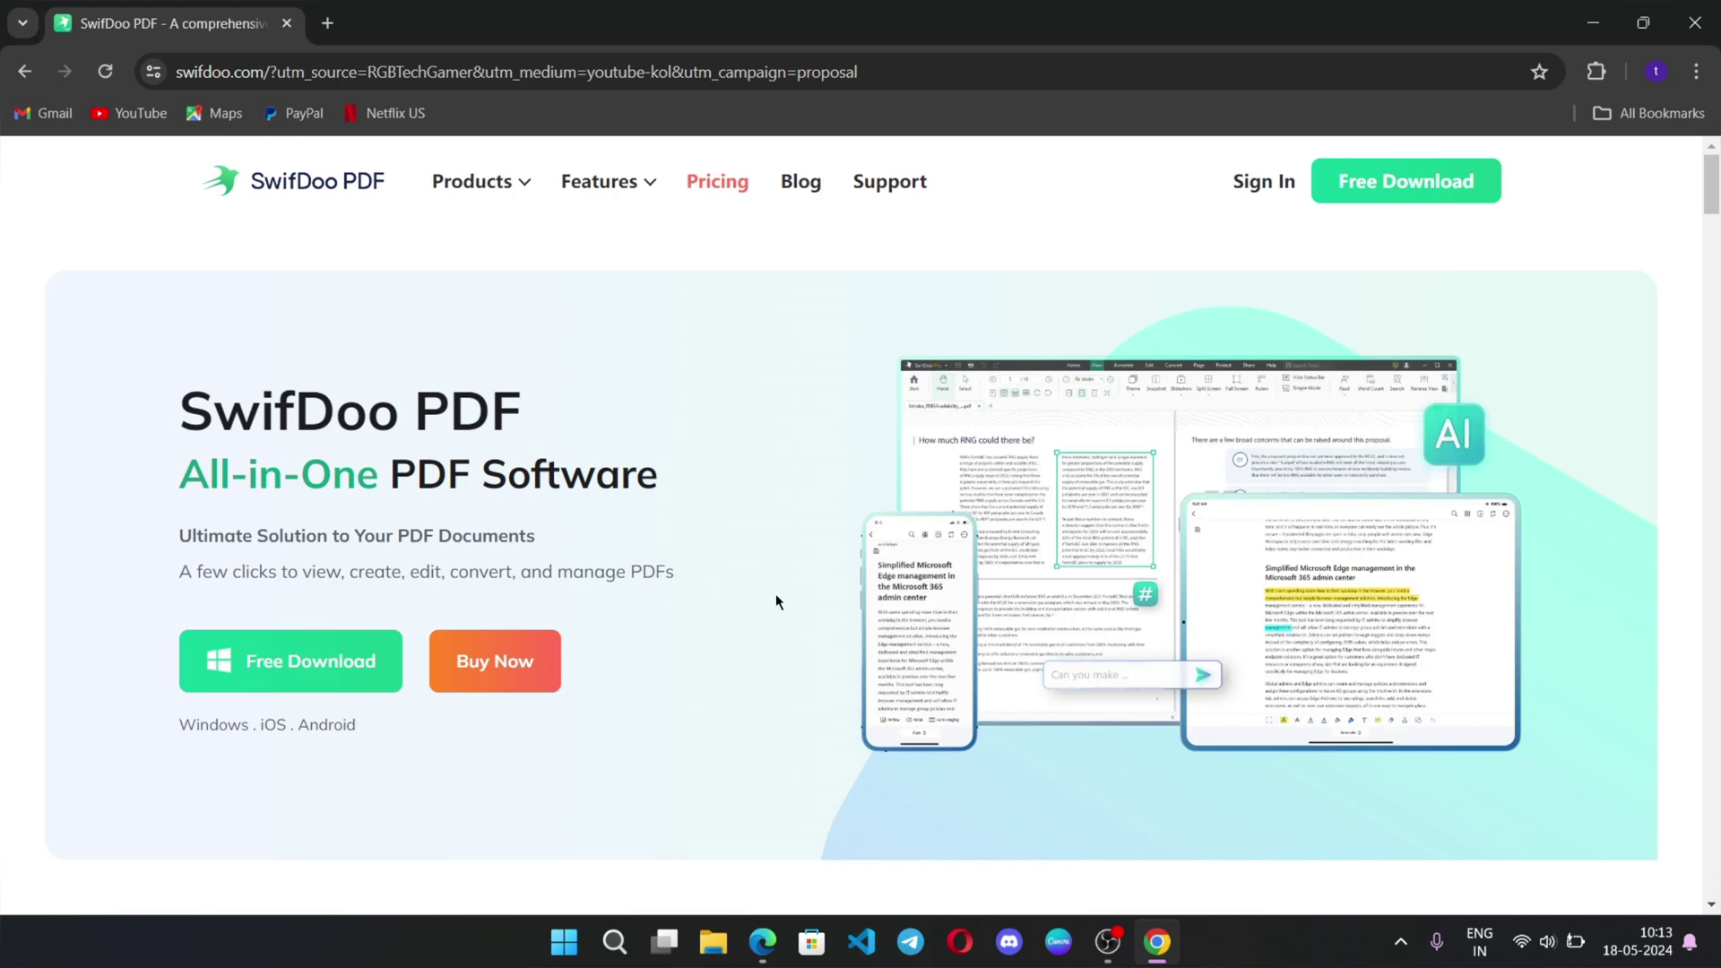
- Browse the feature showcase, viewing the AI tools and selecting the OCR Converter heading
scroll(699, 484, "down", 8)
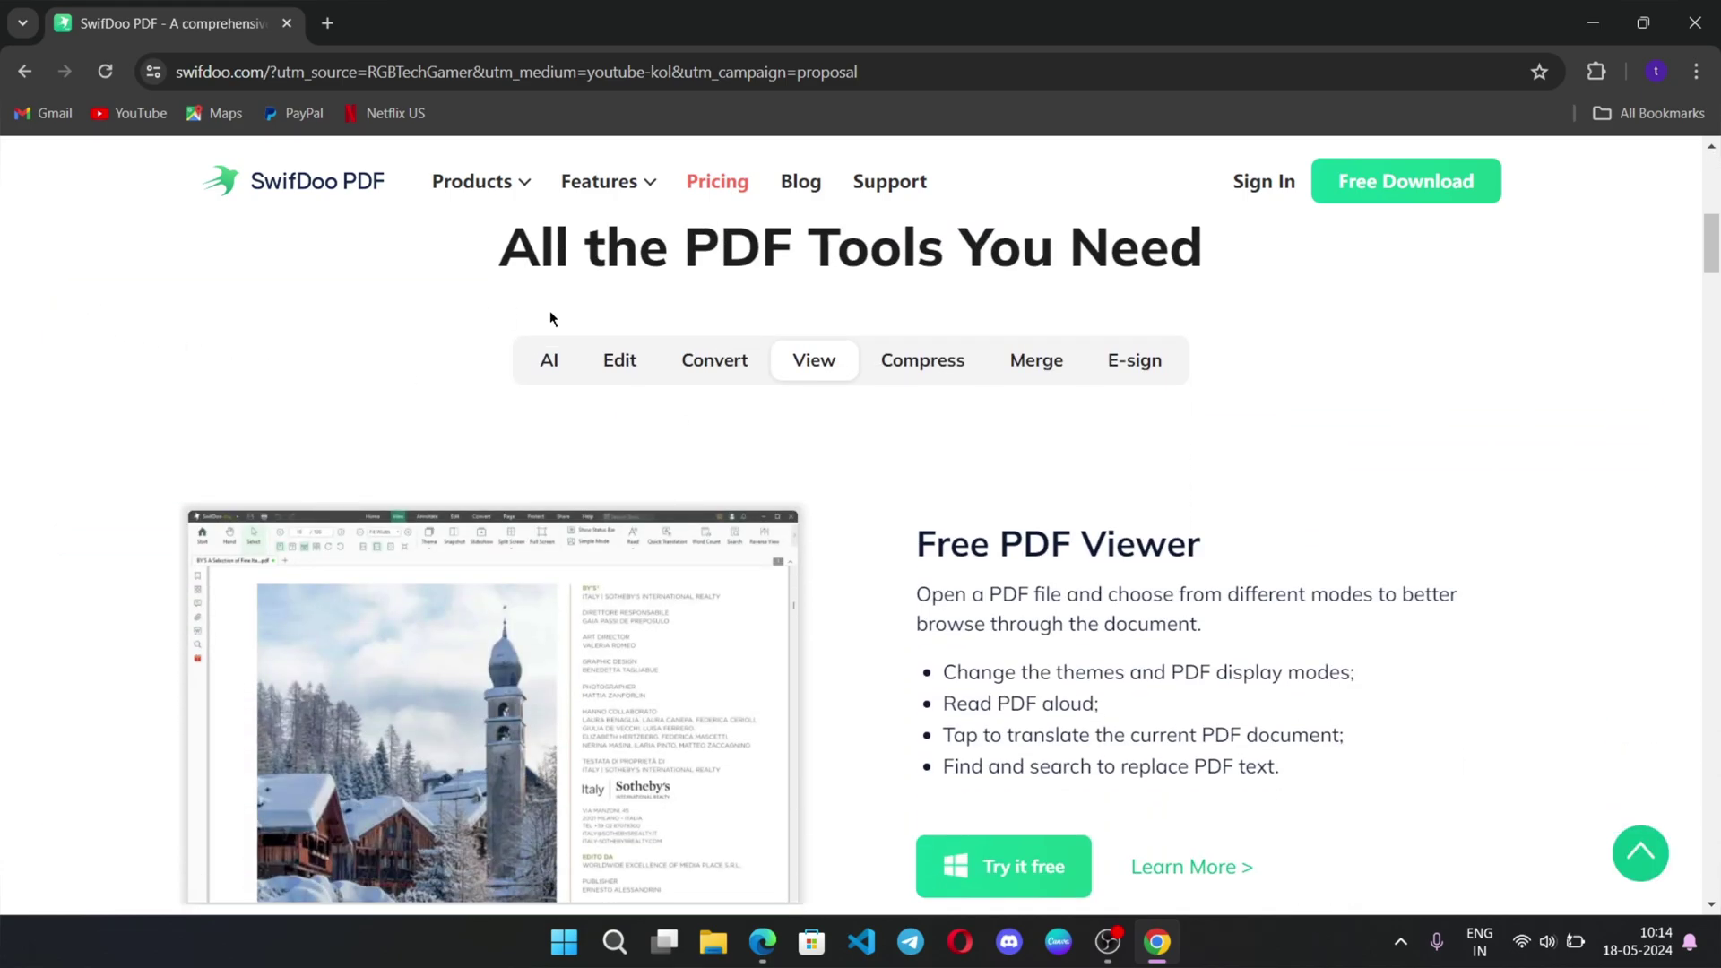
left_click(546, 363)
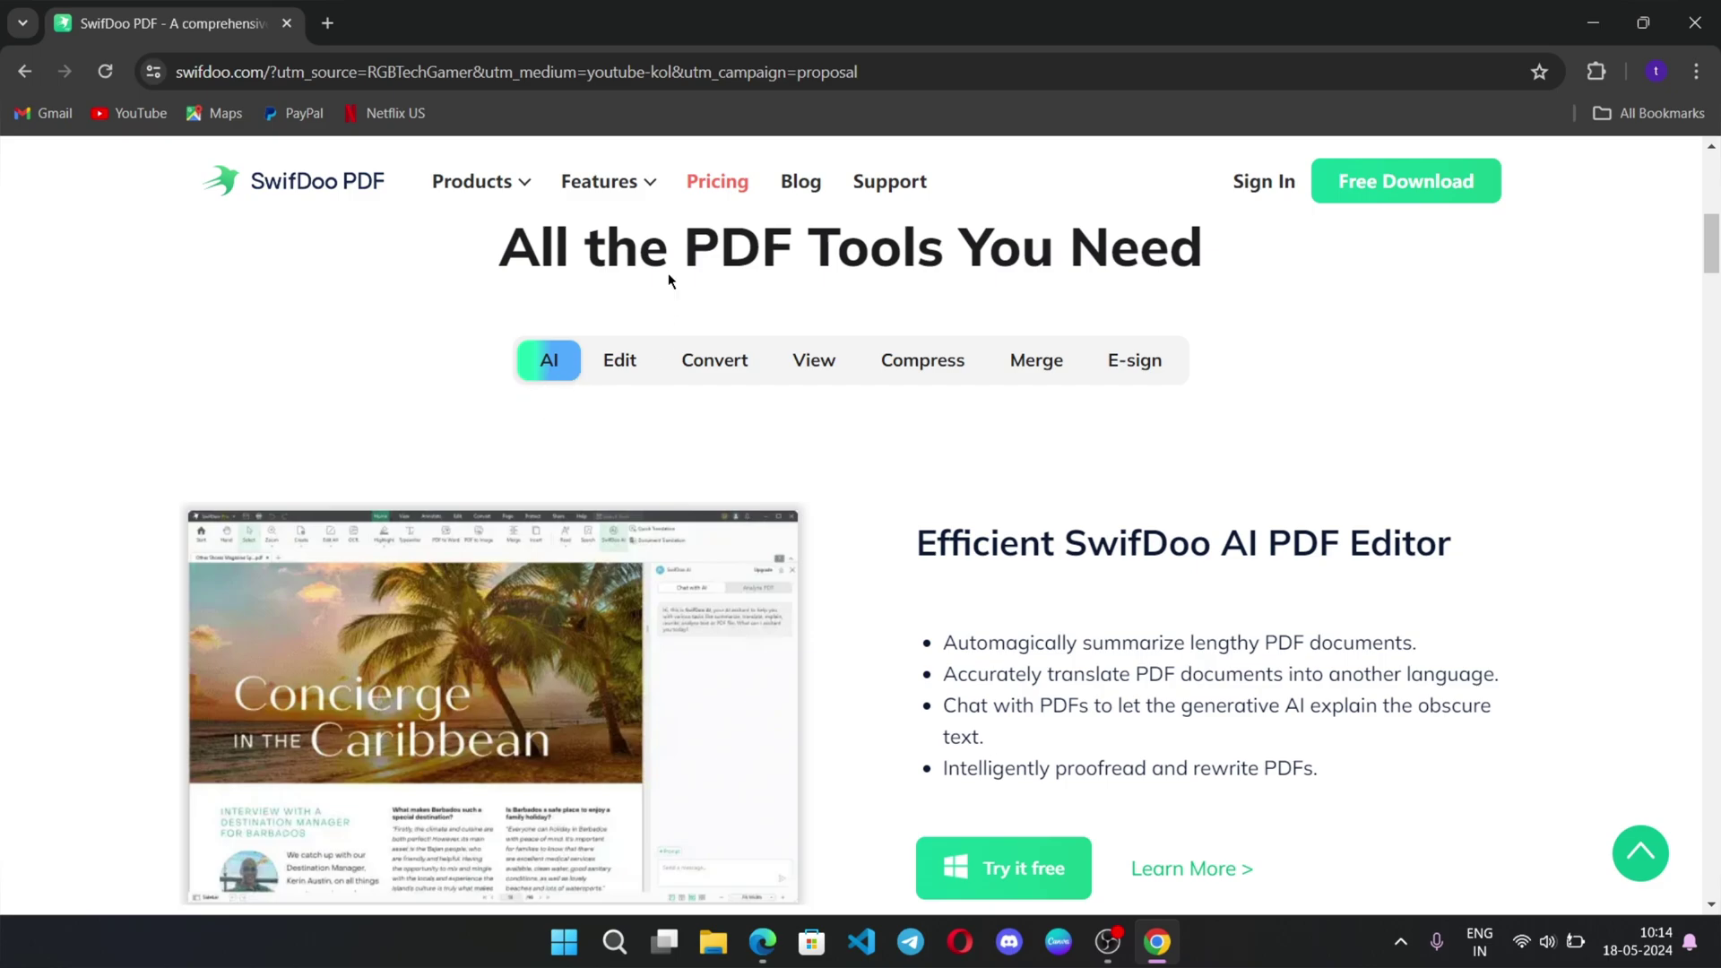
scroll(176, 484, "down", 10)
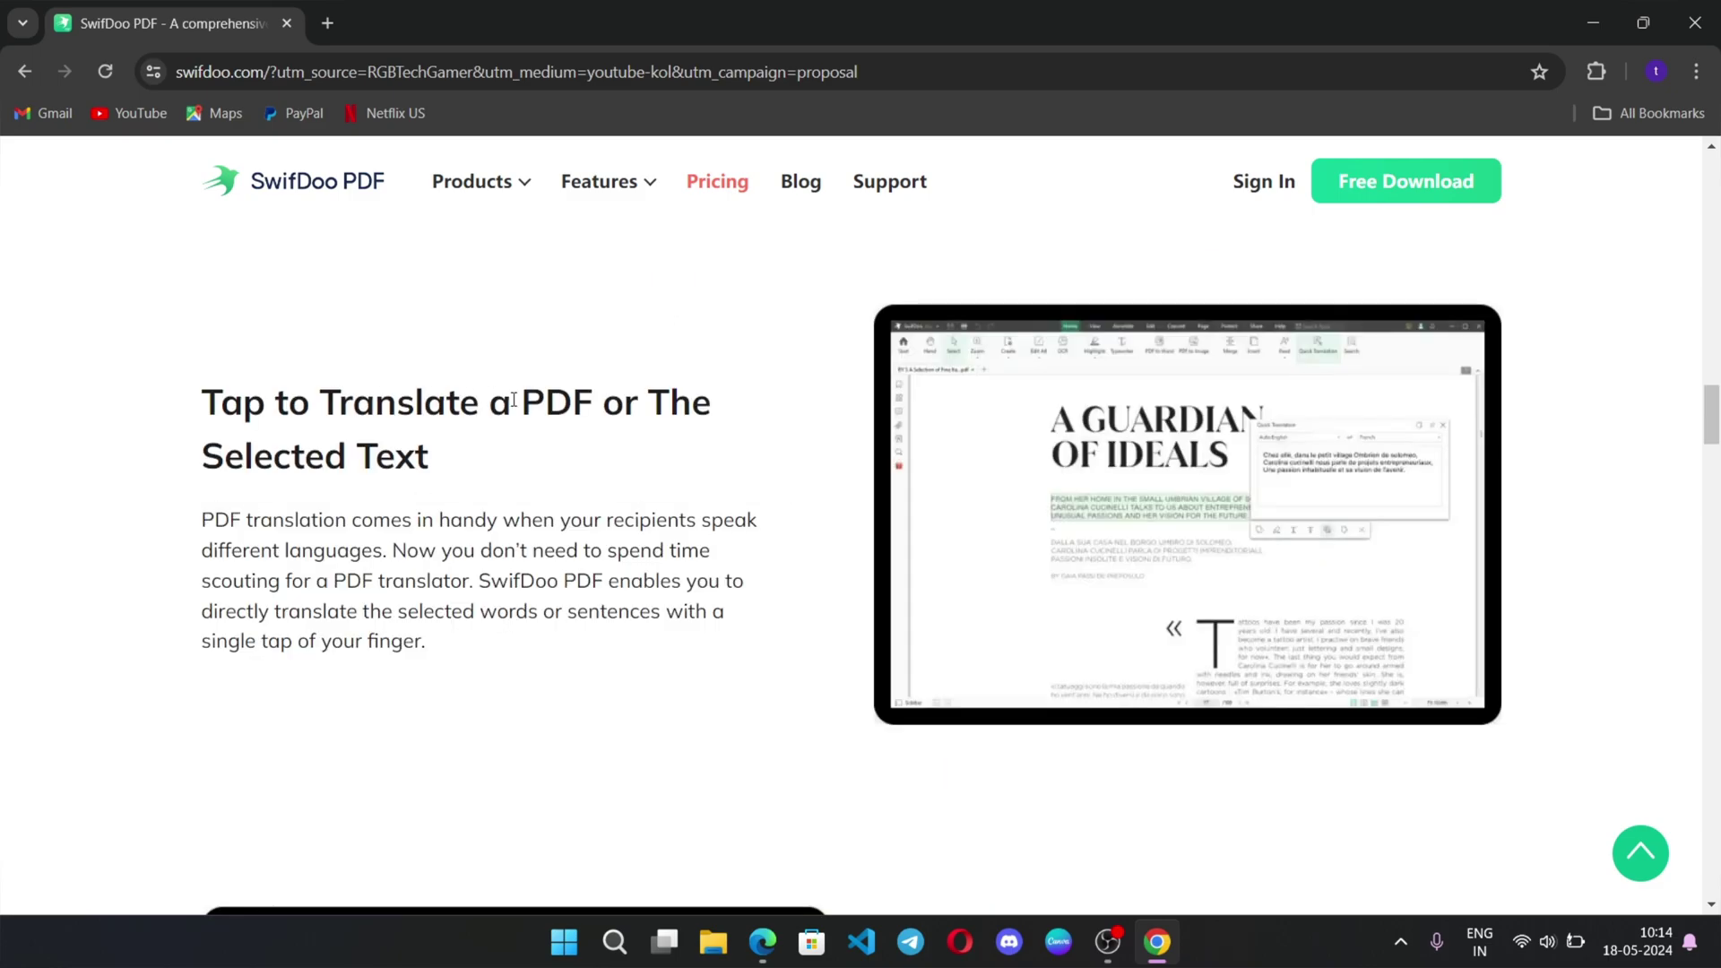
scroll(1263, 577, "down", 6)
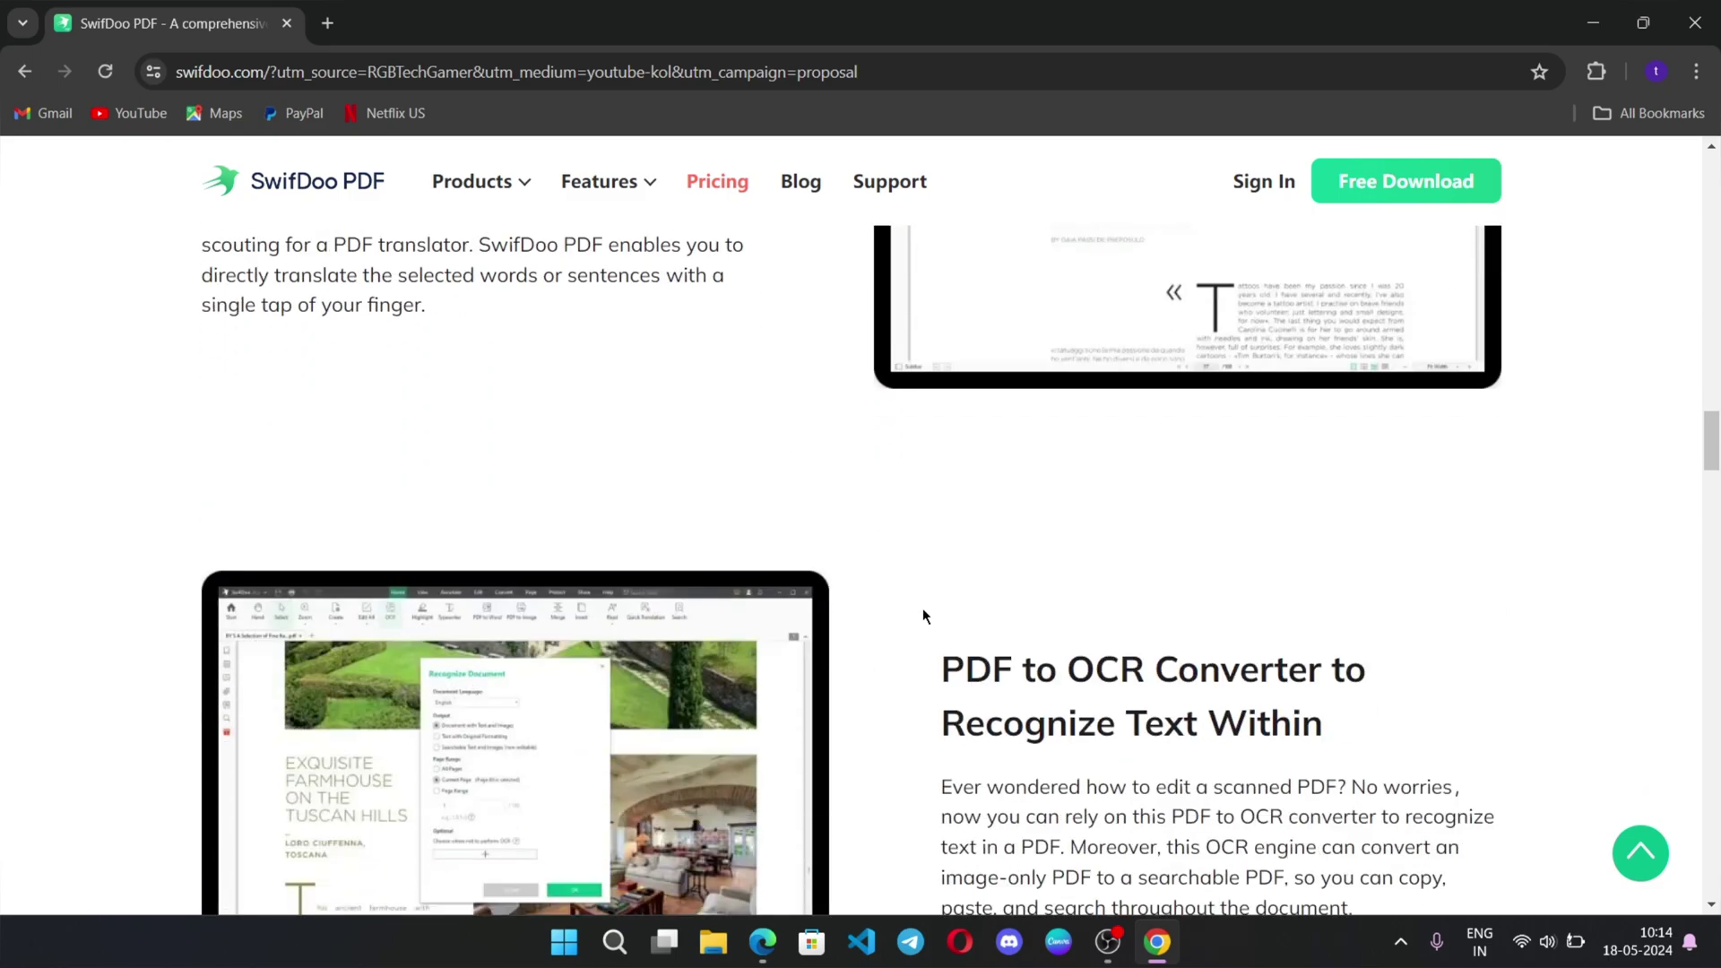
left_click_drag(1075, 448, 1317, 451)
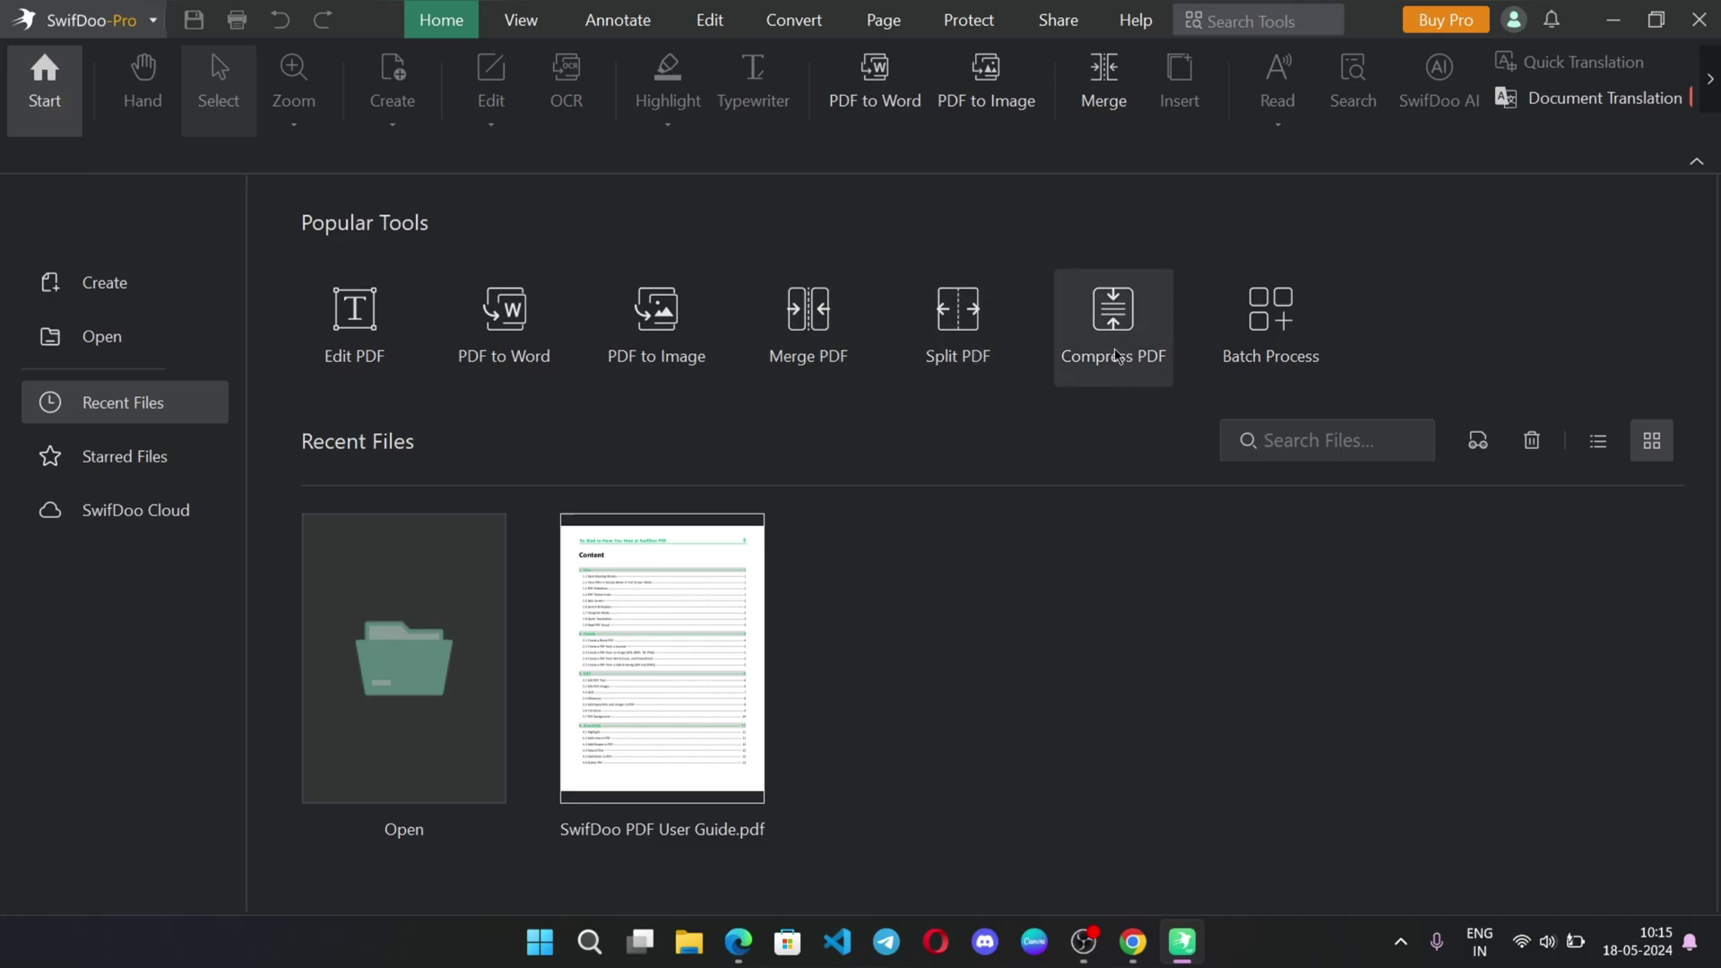
- Glance at Batch Process, then open SwifDoo PDF User Guide.pdf from Recent Files
left_click(1272, 327)
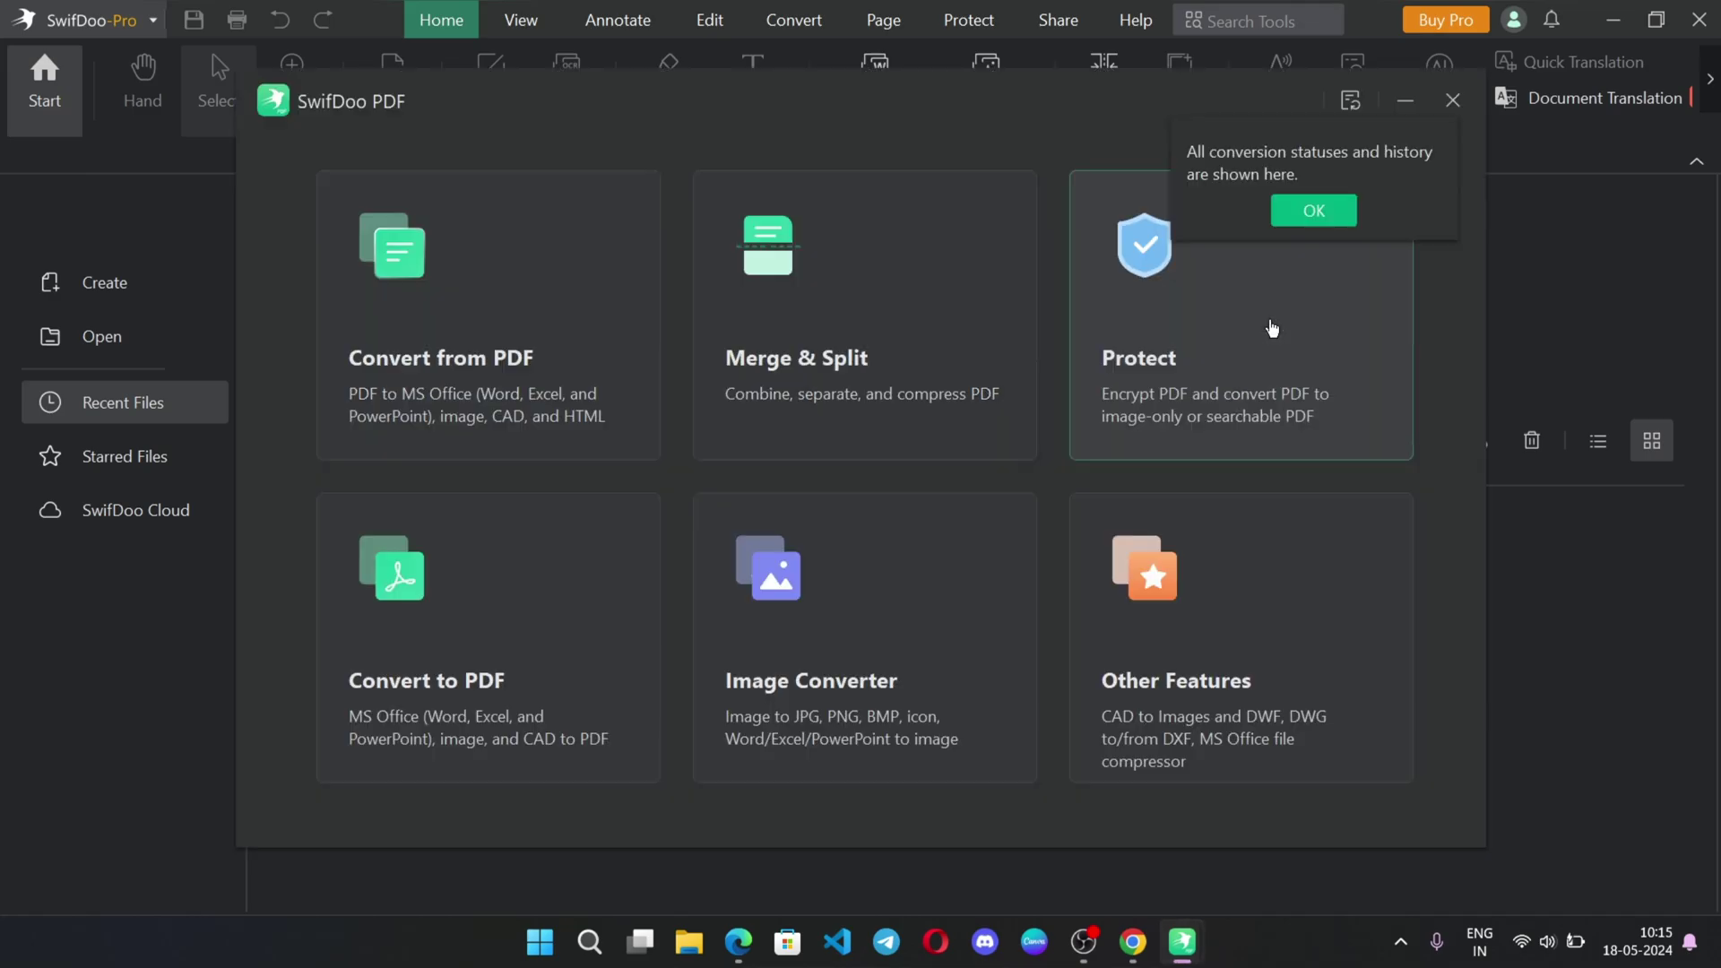
key("Escape")
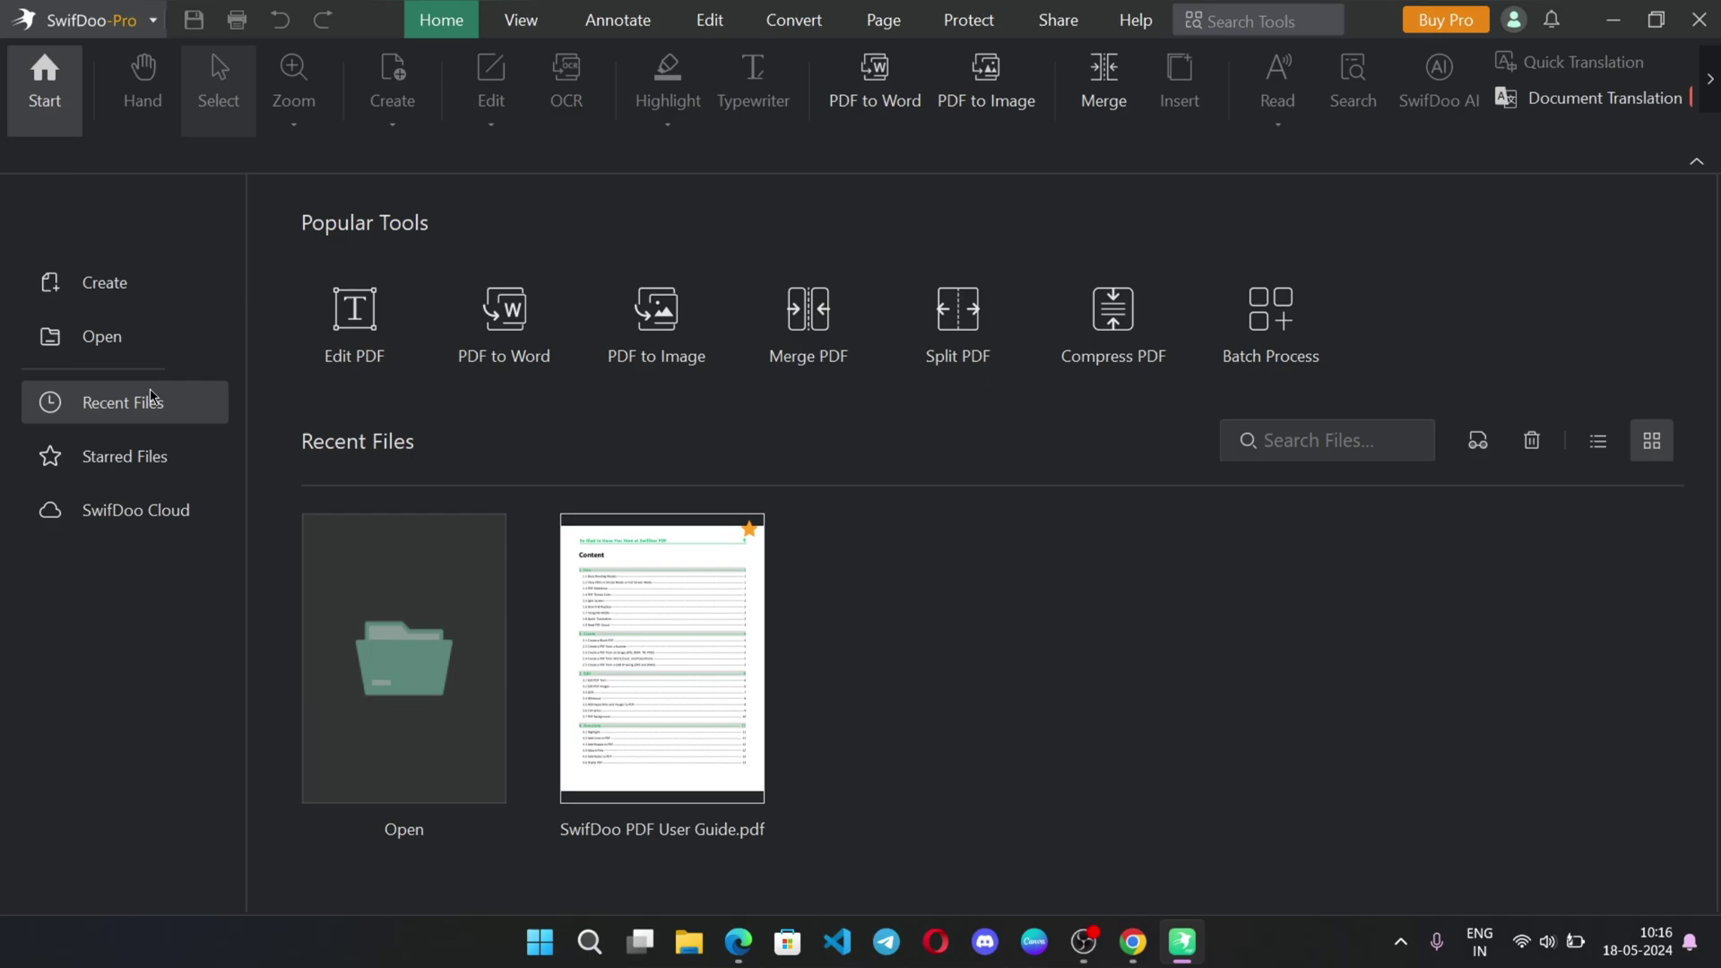
left_click(89, 15)
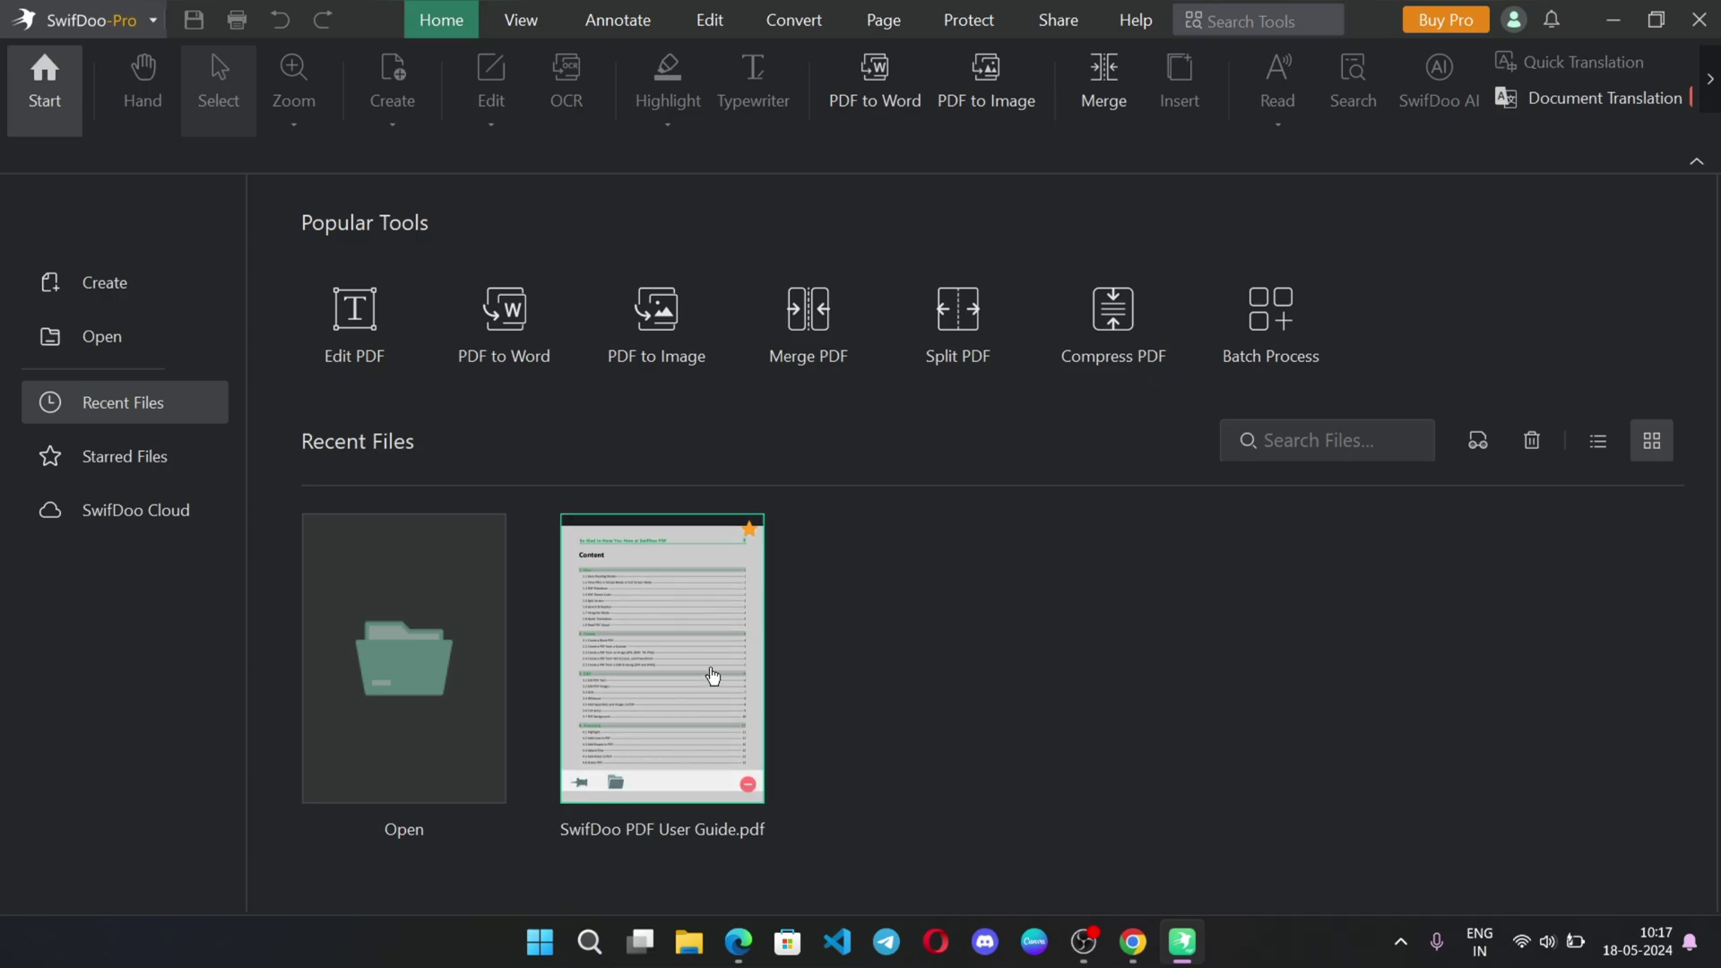
left_click(704, 664)
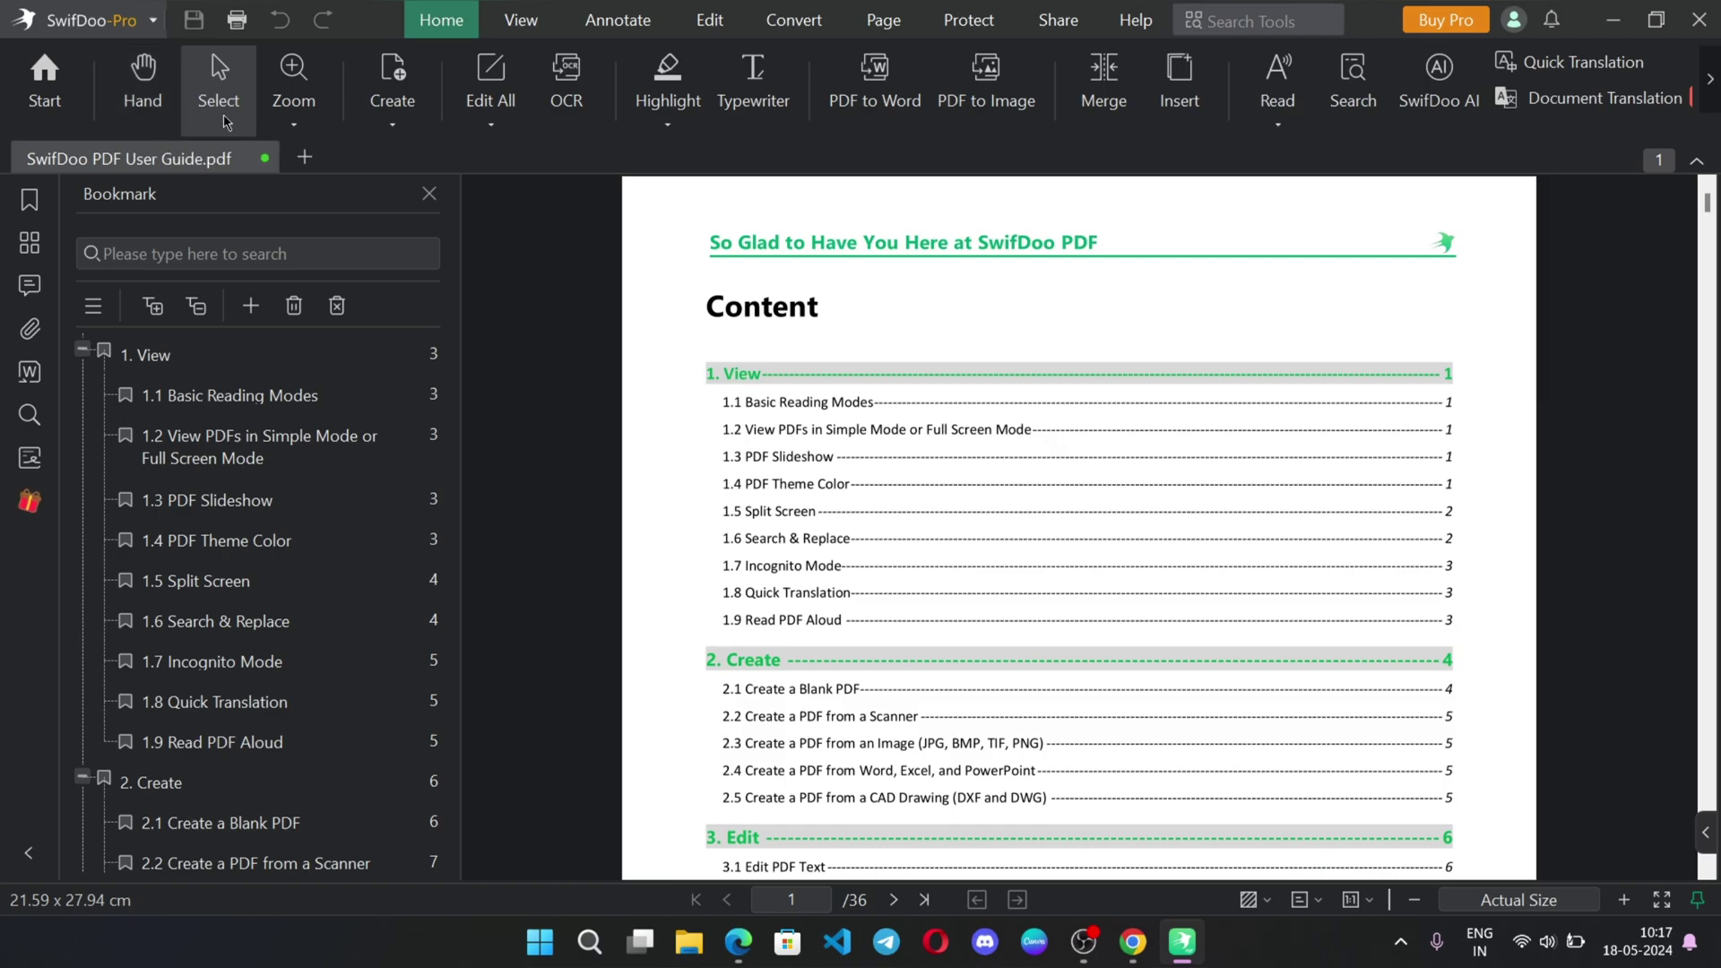
- Zoom the guide to 125% and look over the Create and Edit All options
left_click(307, 121)
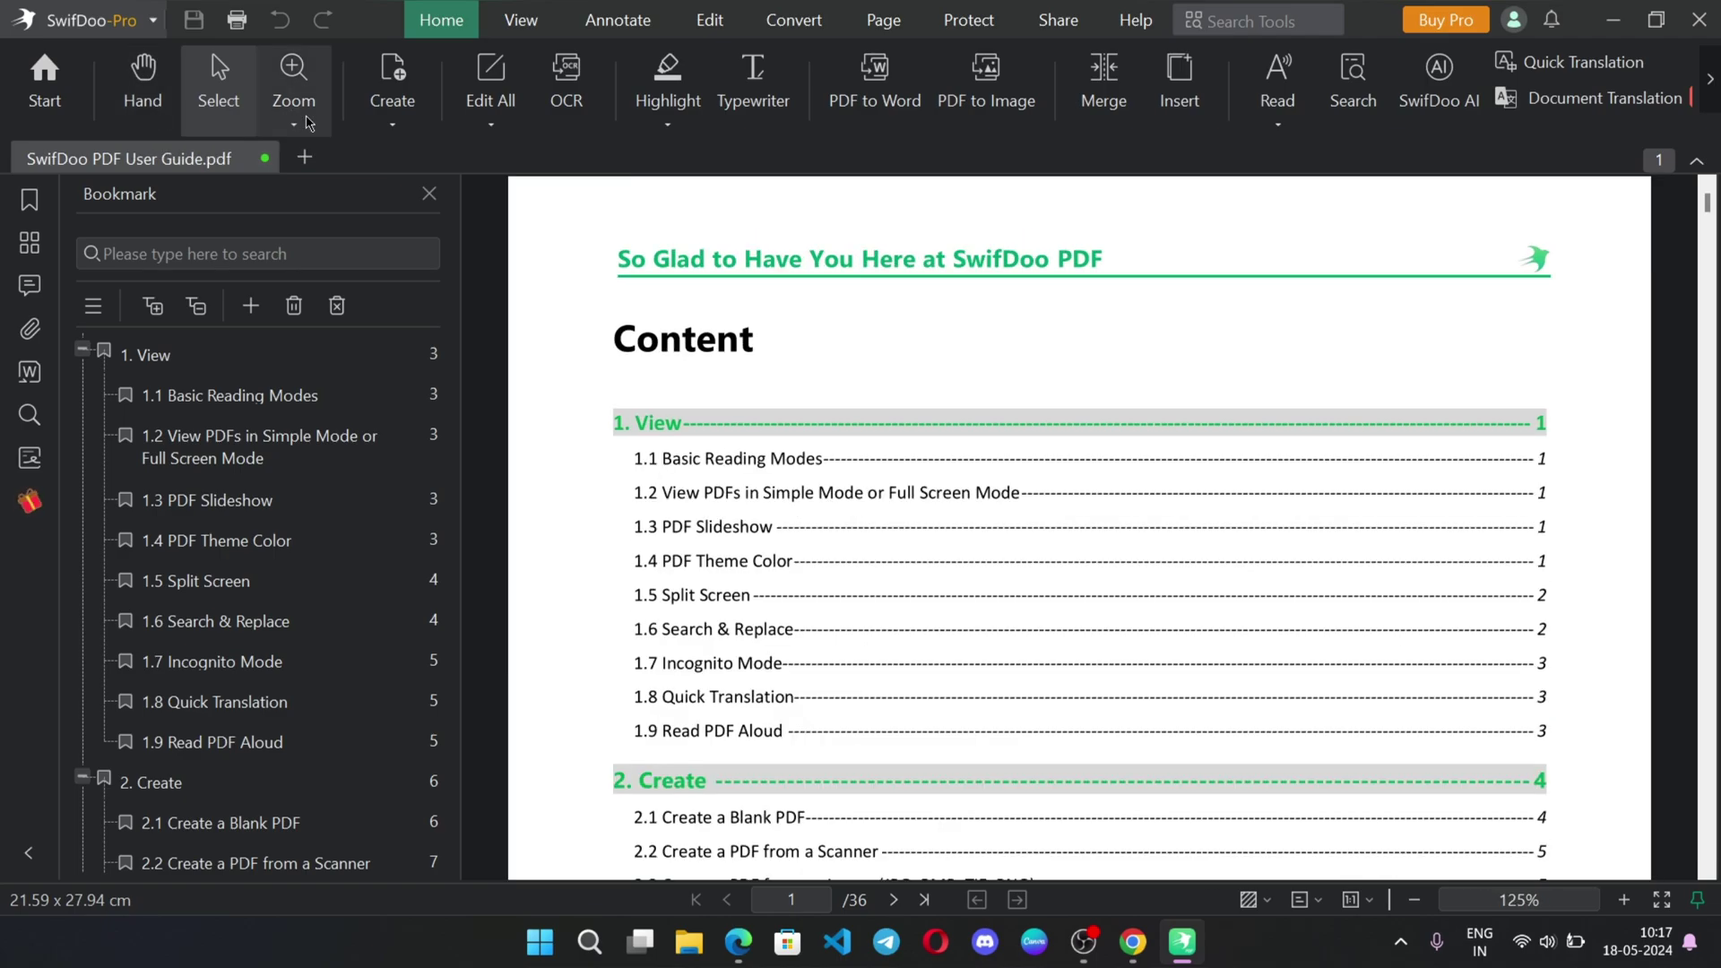
scroll(914, 476, "down", 2)
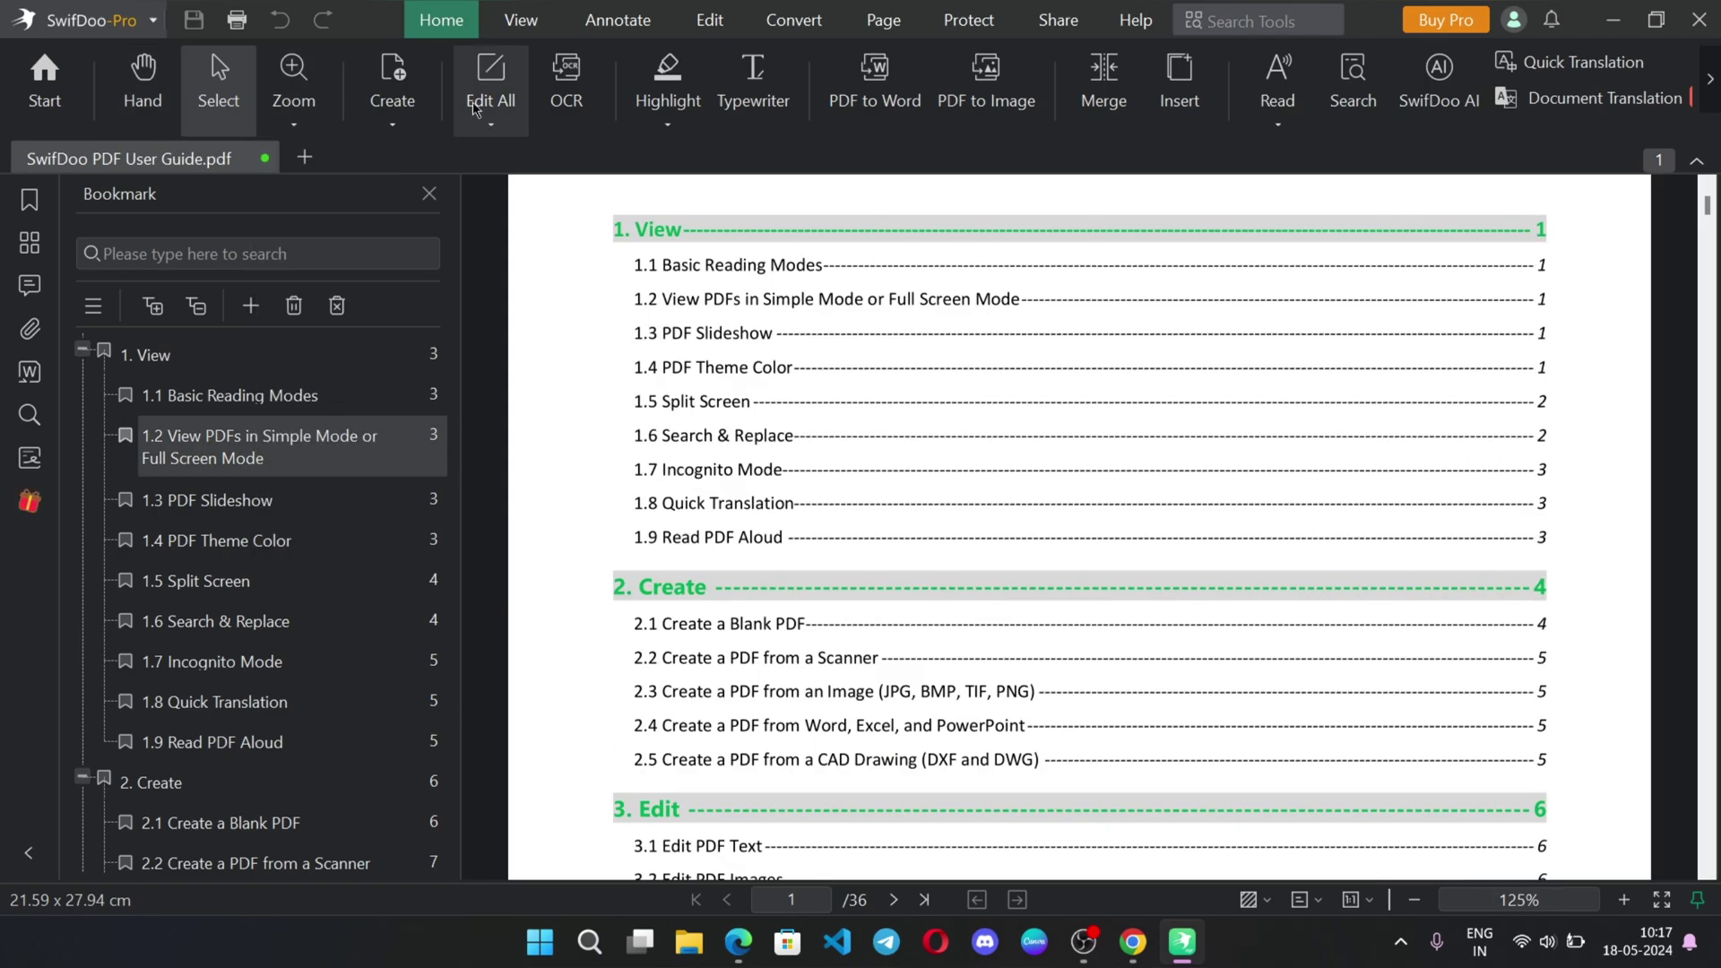
left_click(393, 107)
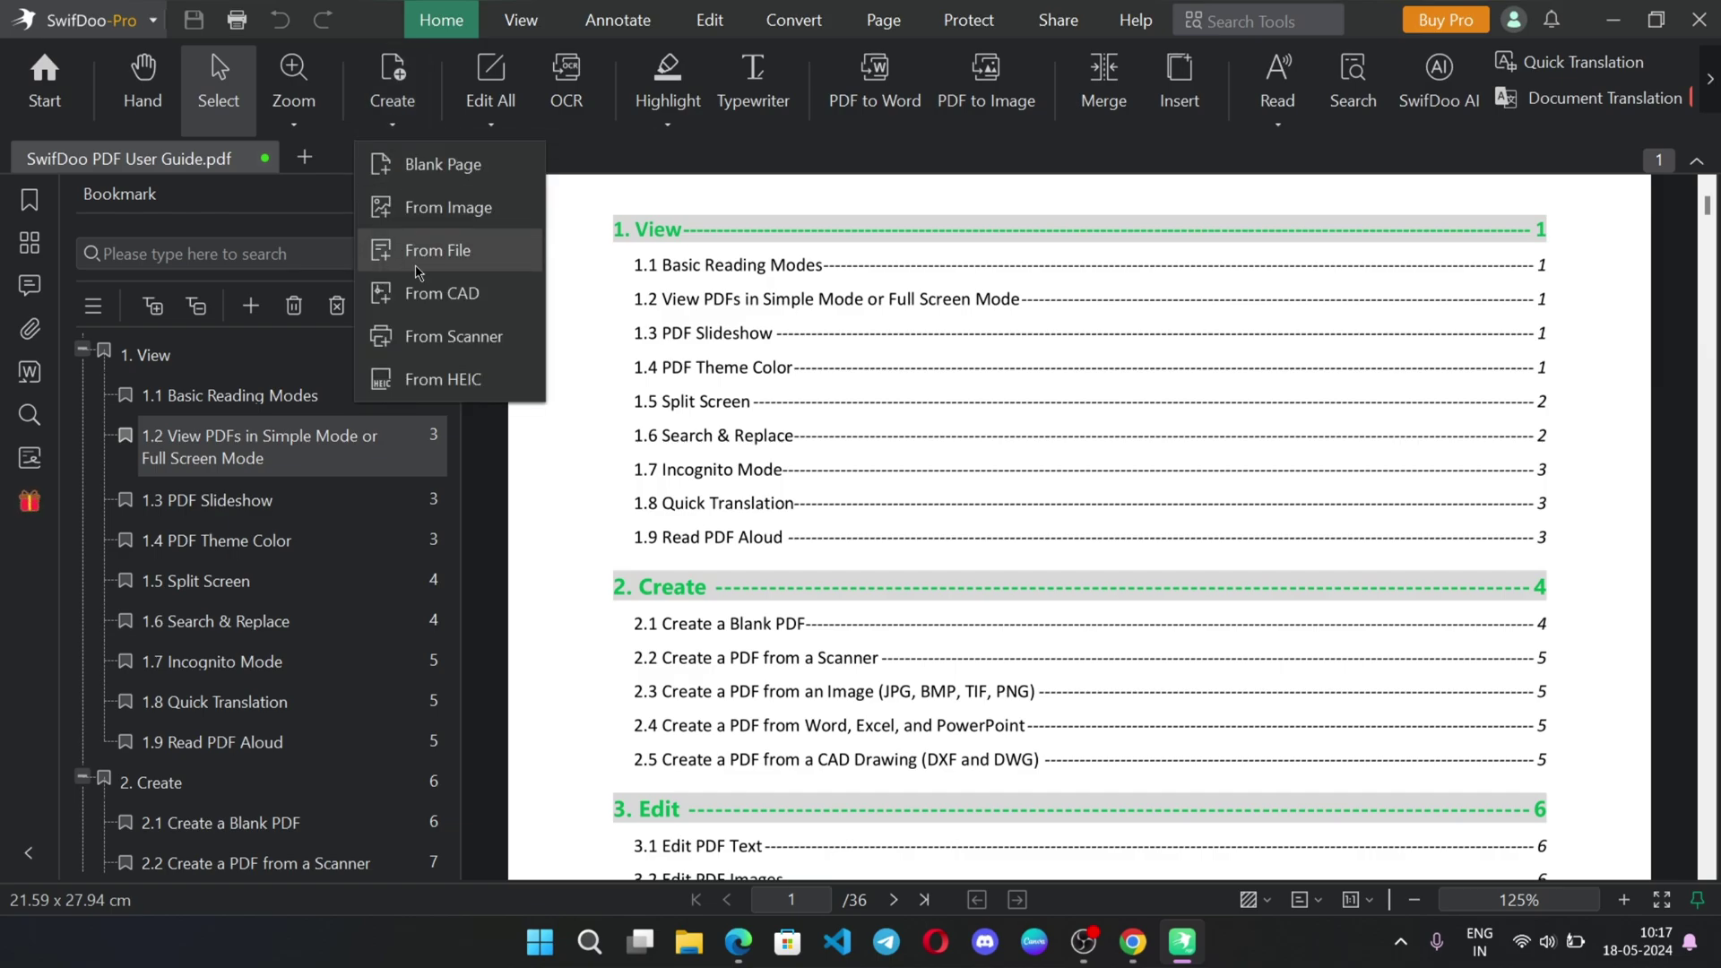
left_click(490, 129)
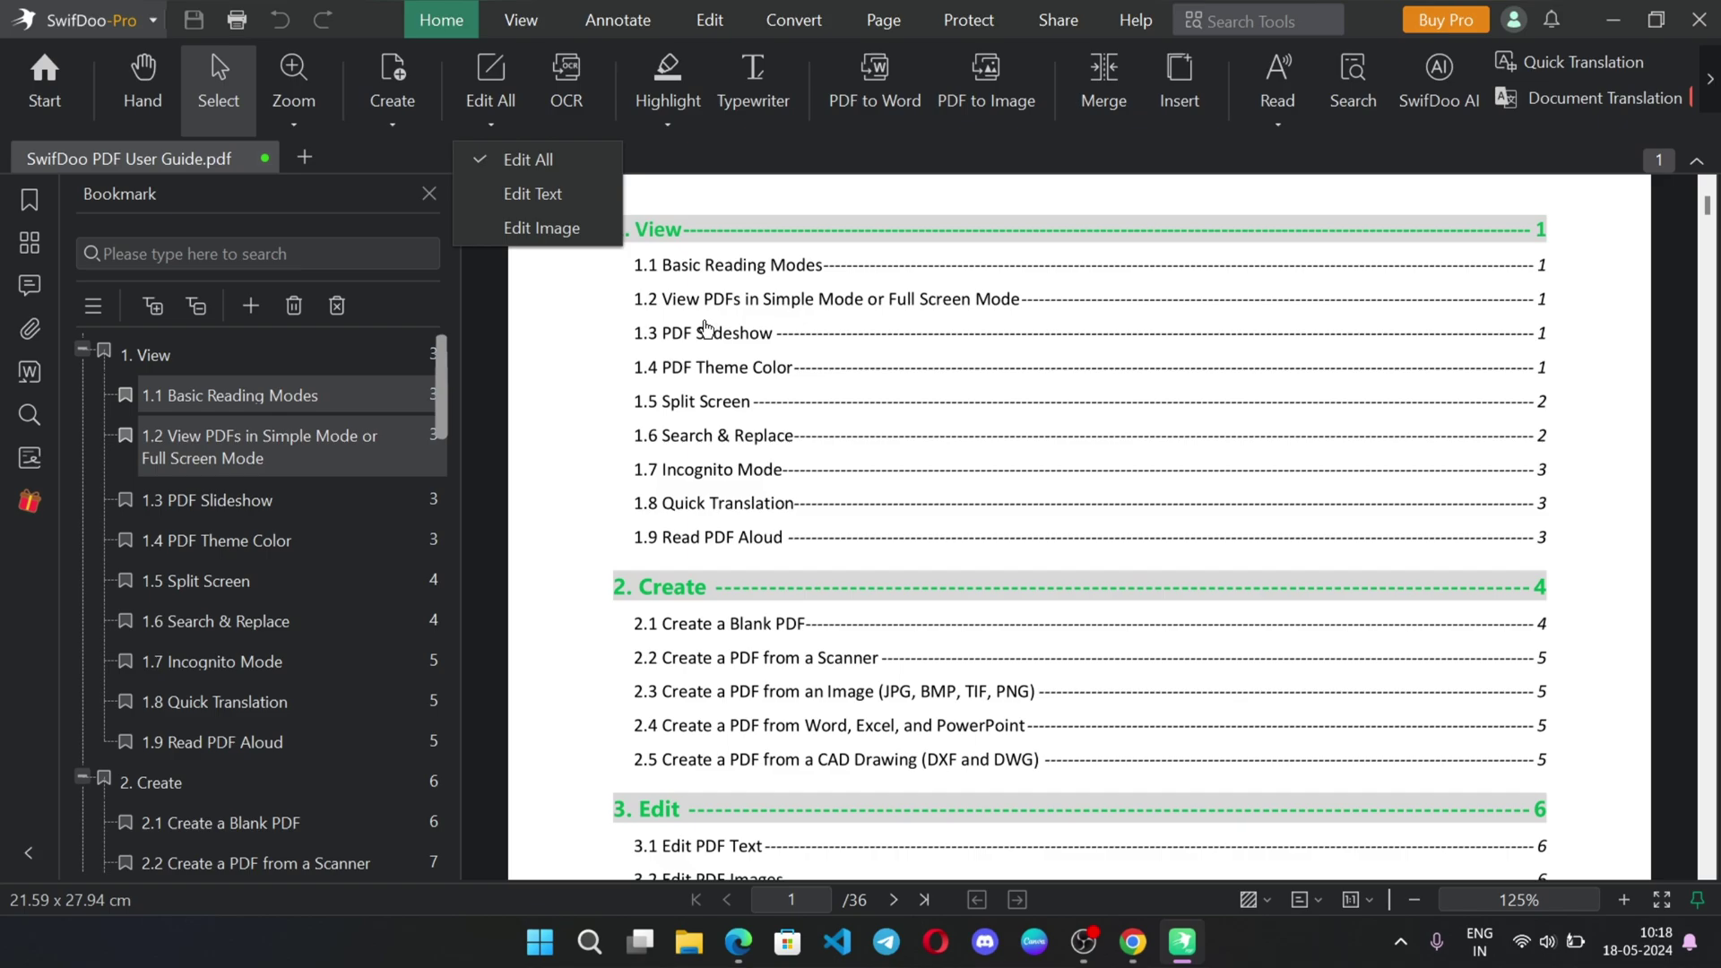
- Preview the OCR Recognize Document settings and the Highlight colour choices
left_click(568, 89)
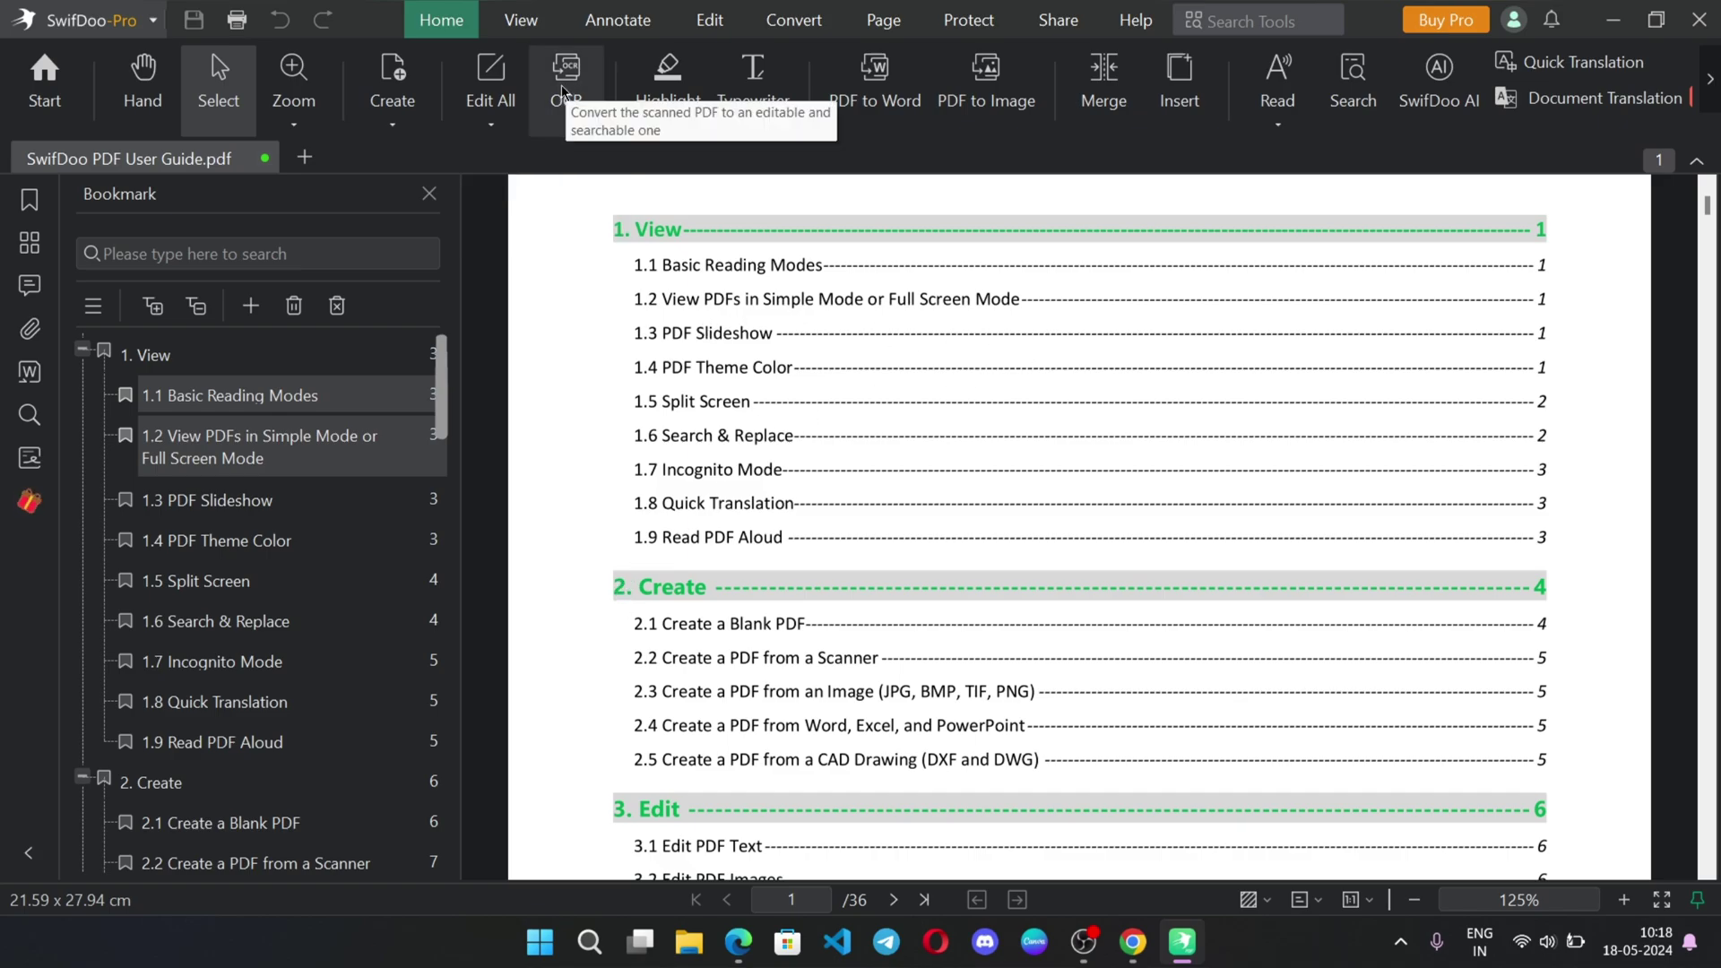
left_click(563, 92)
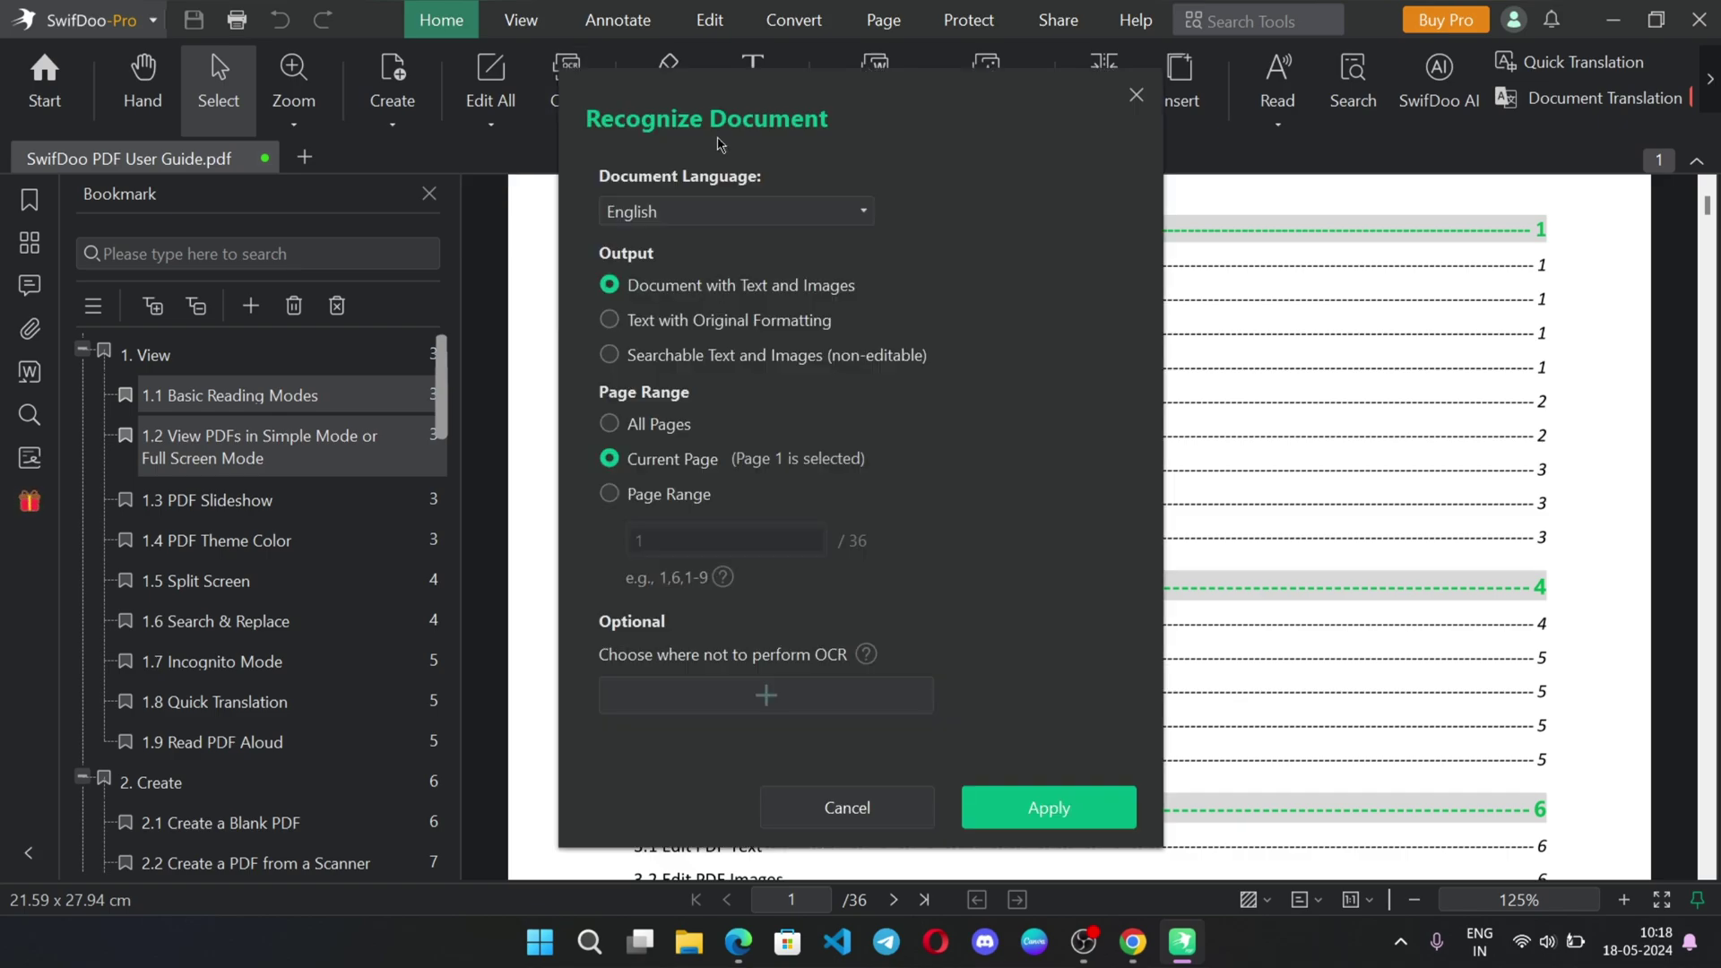
key("Escape")
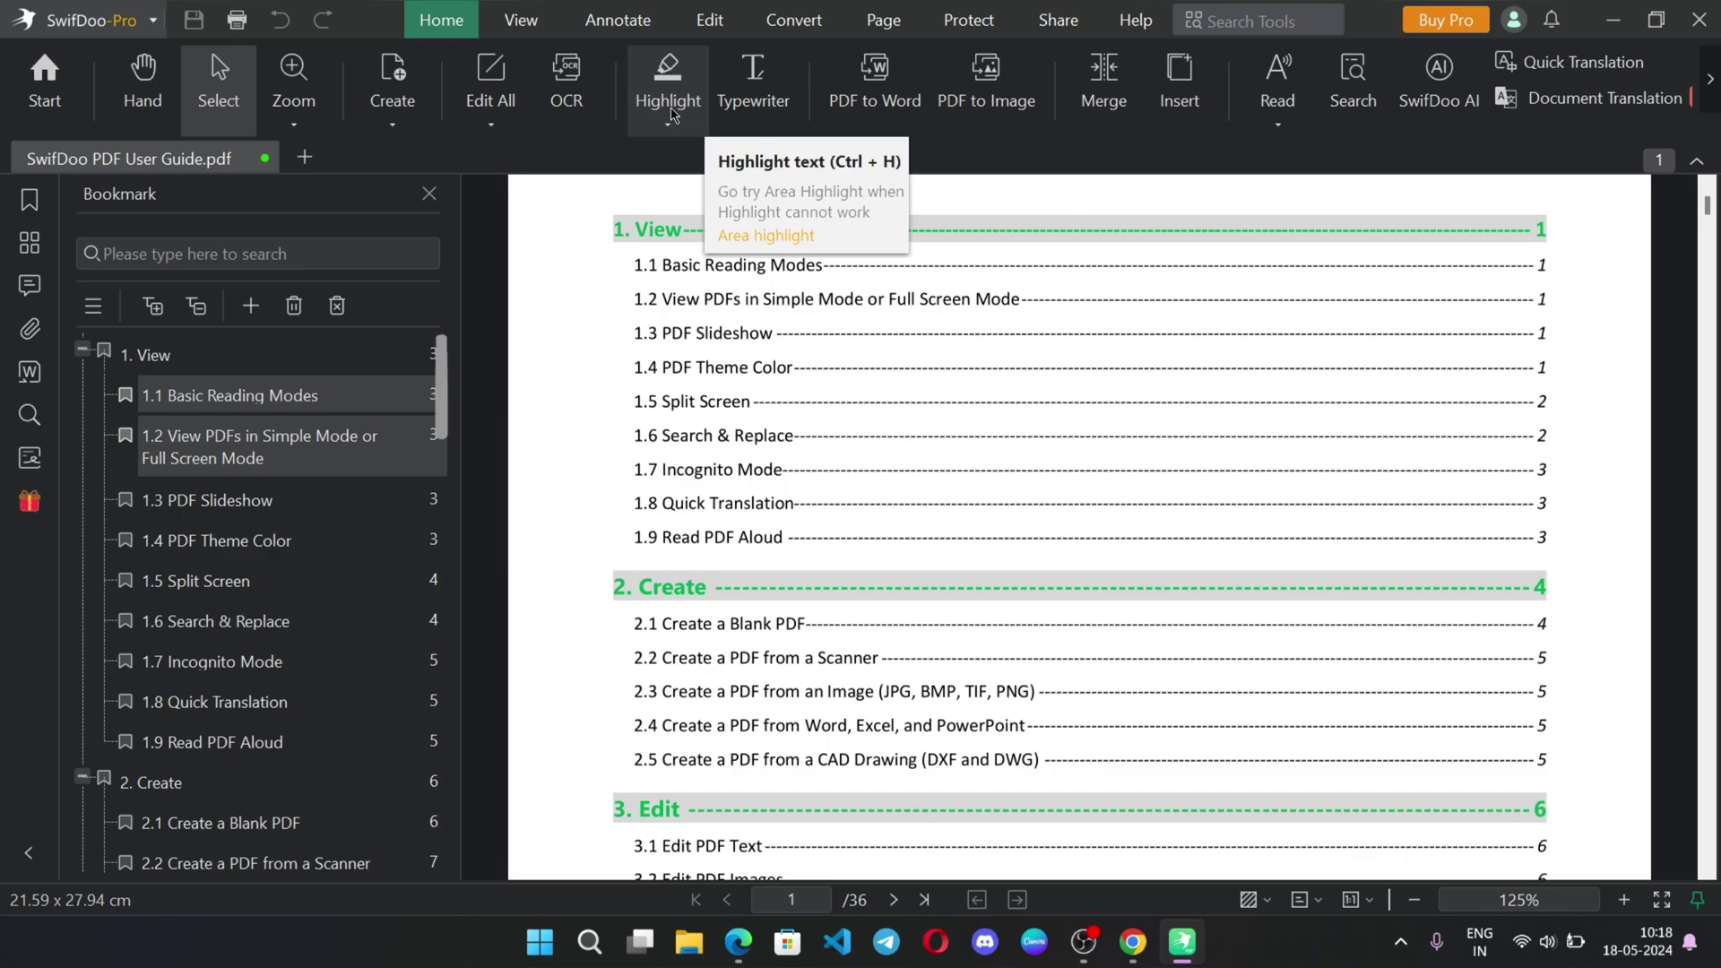
left_click(668, 121)
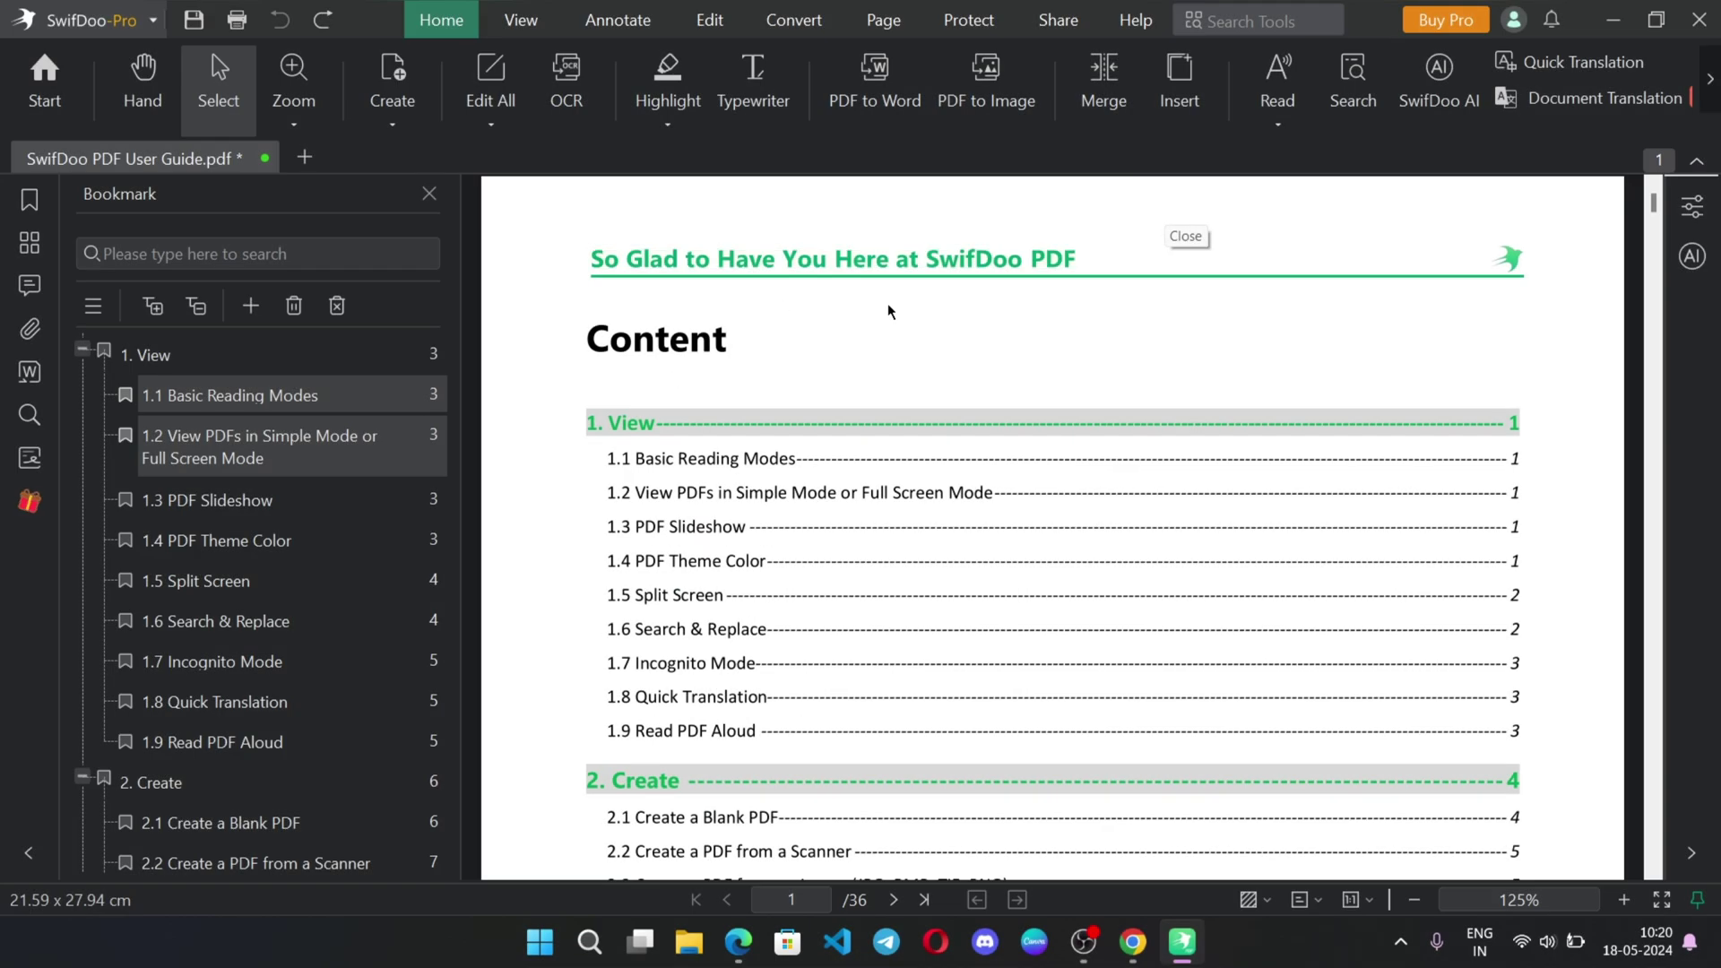
- Jump to section 1.3 PDF Slideshow and translate its paragraph
scroll(889, 311, "down", 4)
scroll(777, 458, "up", 4)
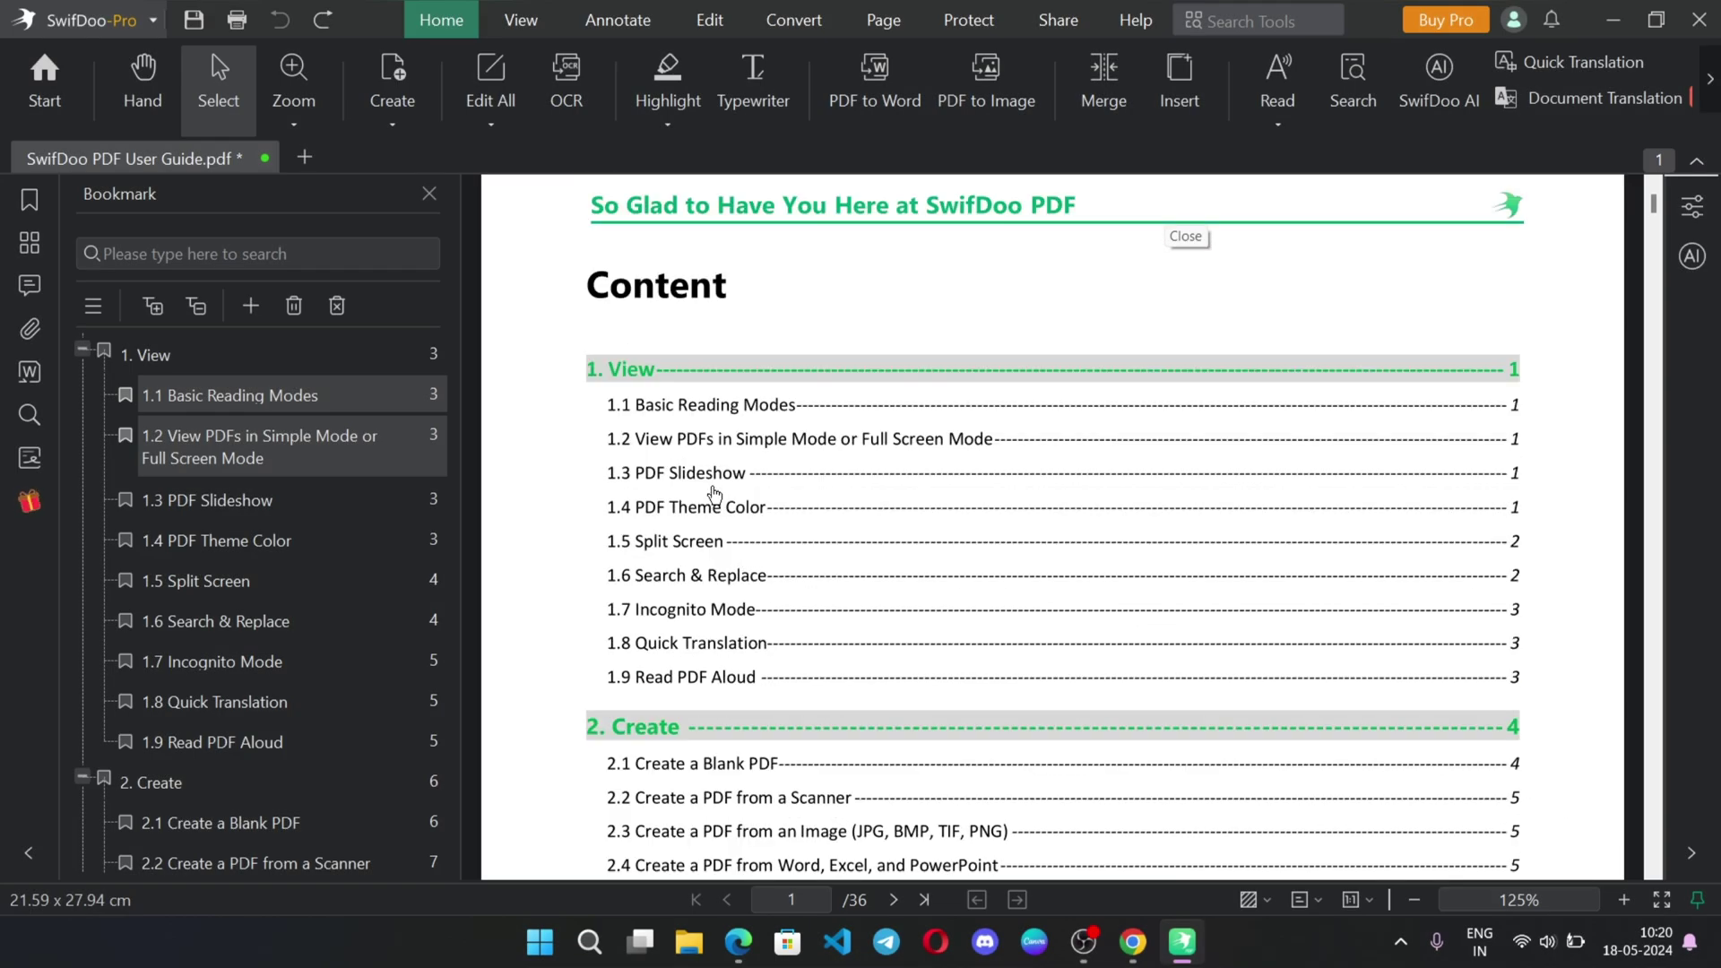
left_click(798, 527)
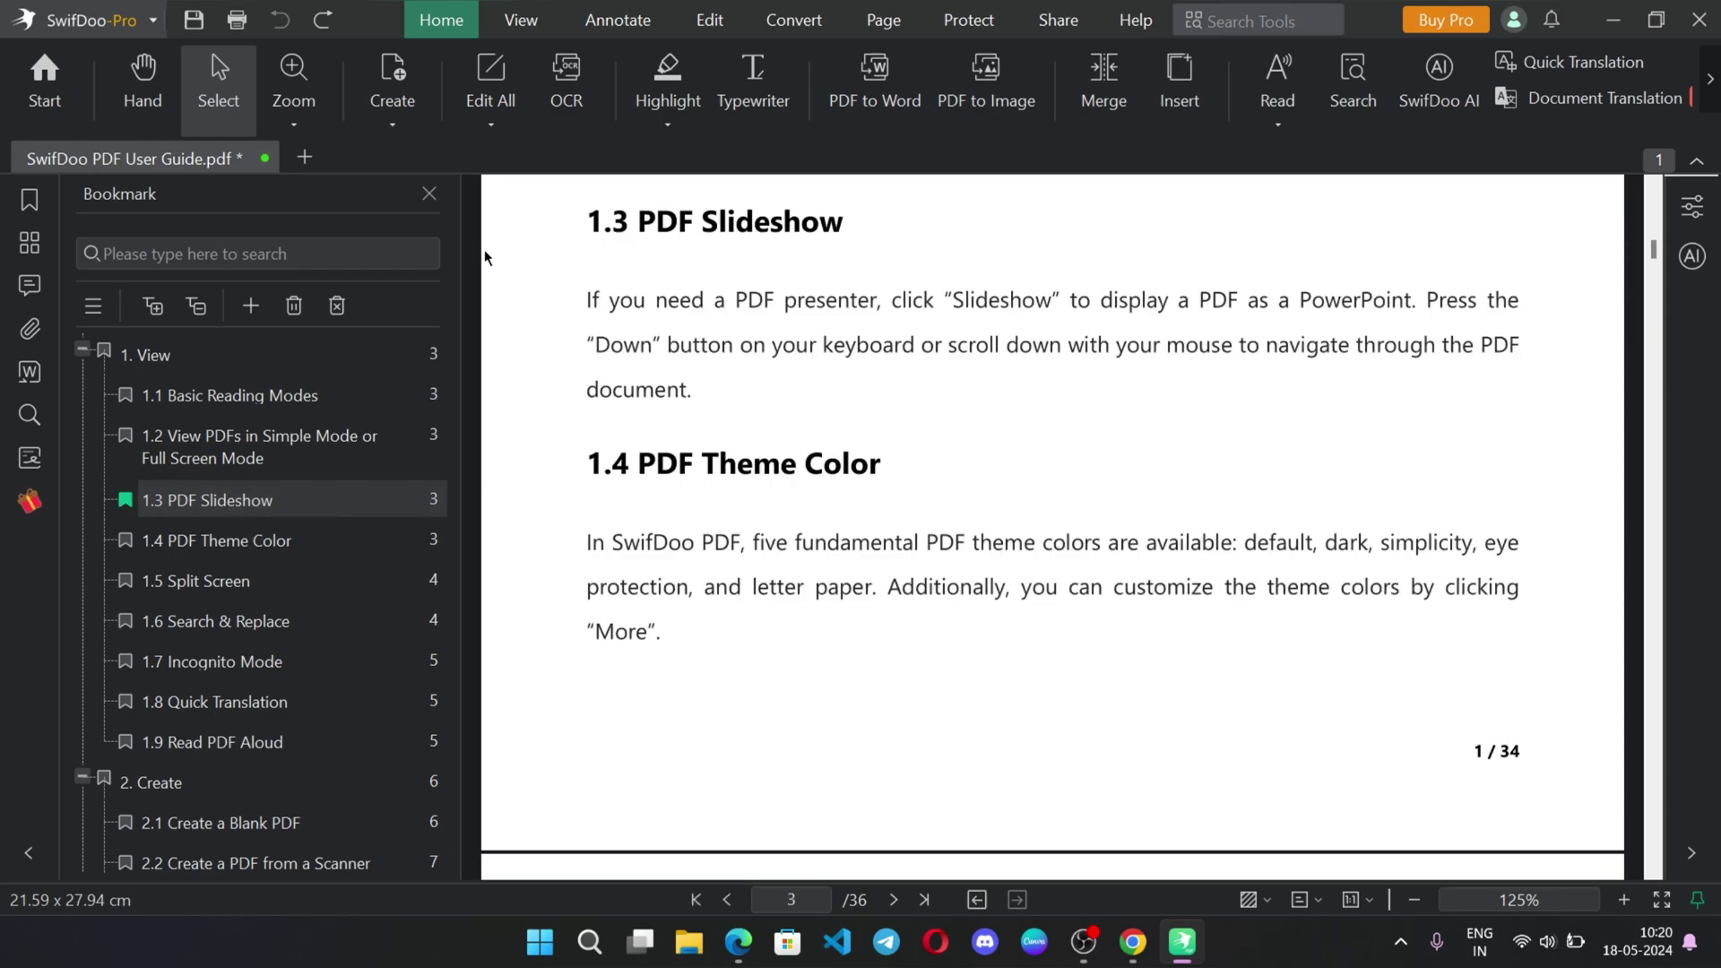
left_click_drag(588, 297, 693, 390)
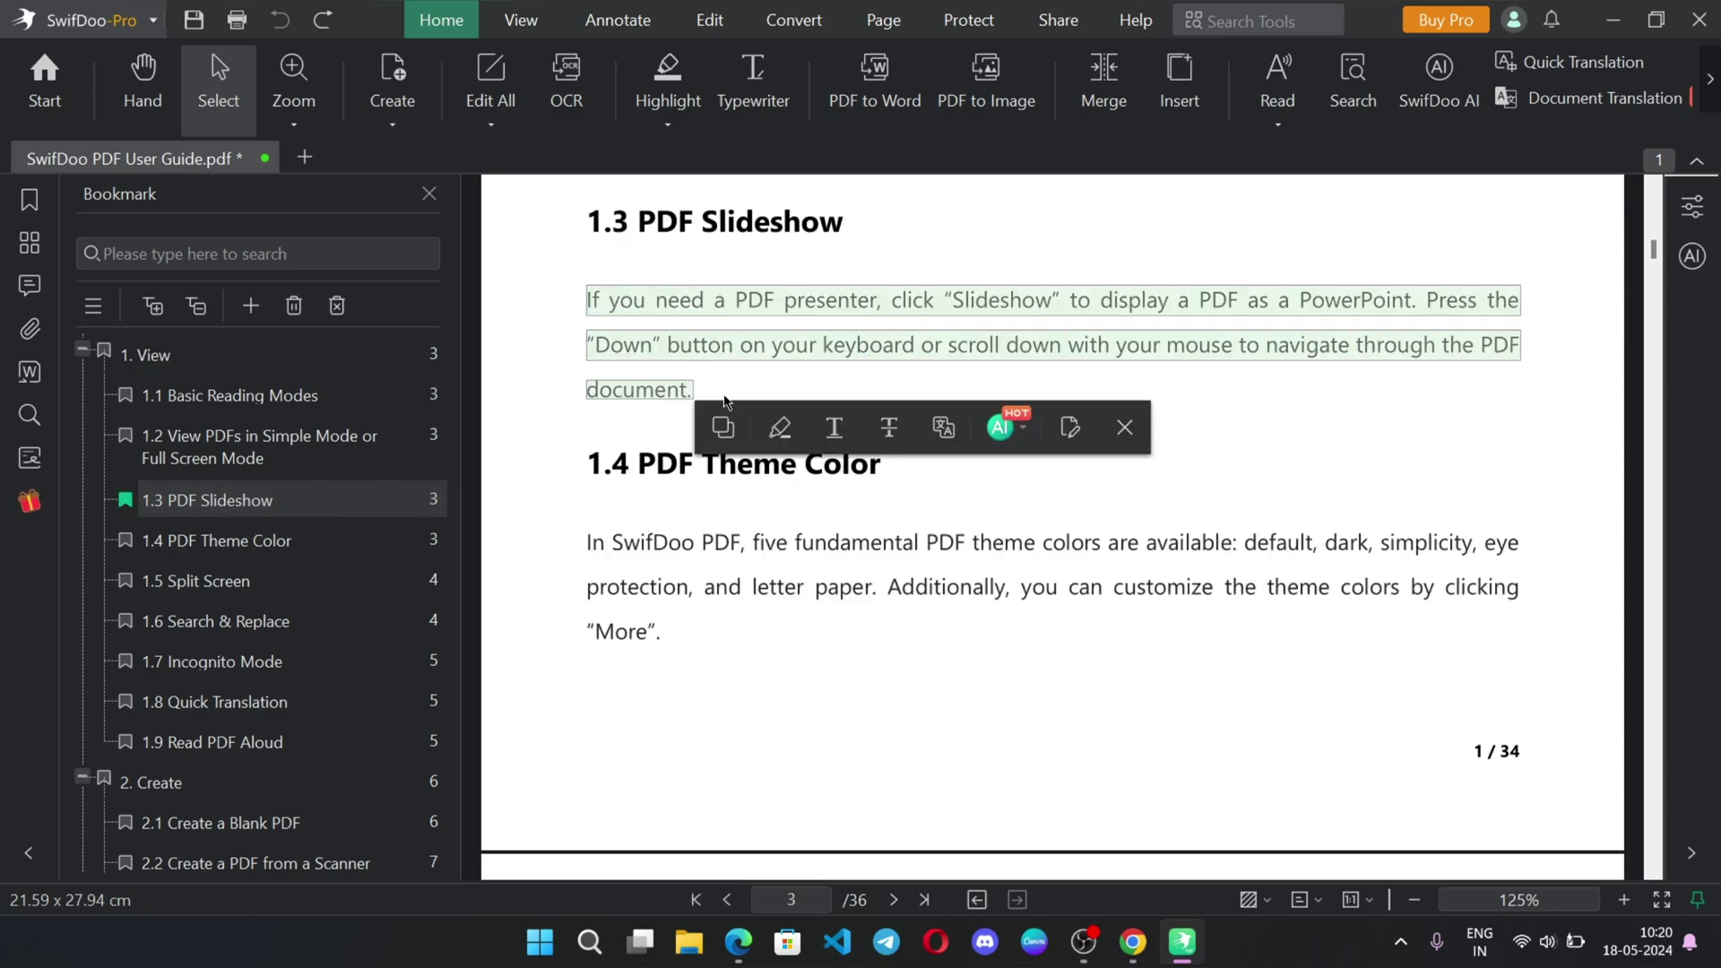
left_click(953, 429)
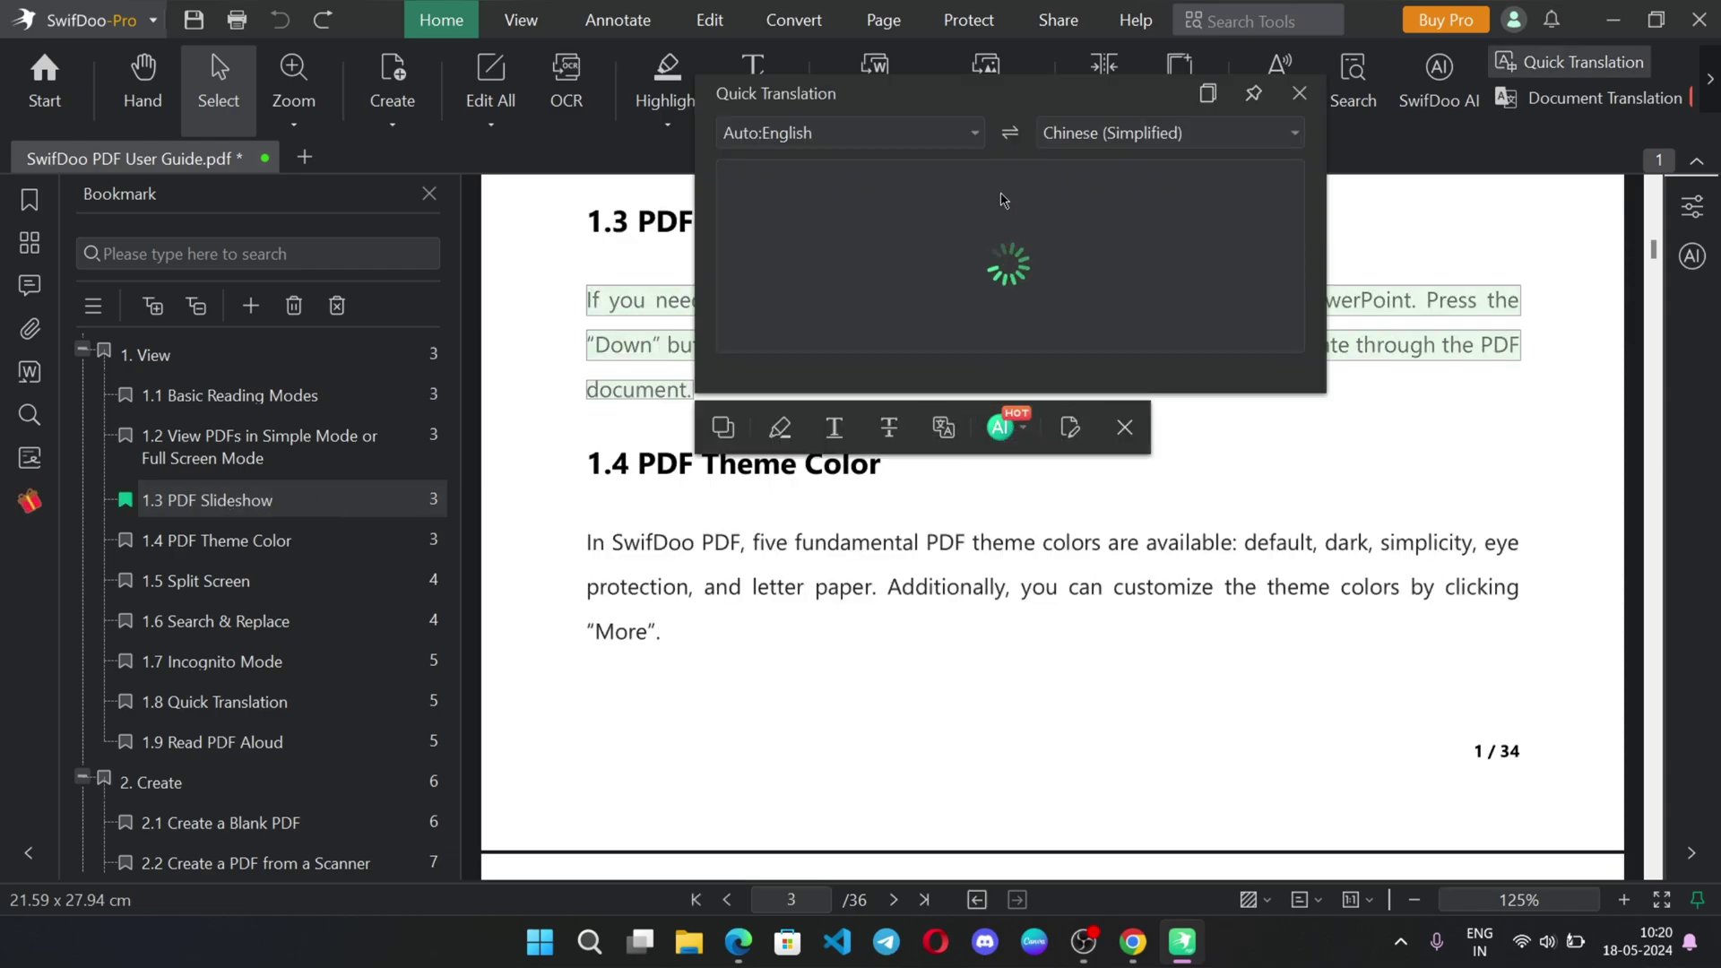
- Switch the translation target through Arabic, Hindi, Telugu and Greek
left_click(1112, 133)
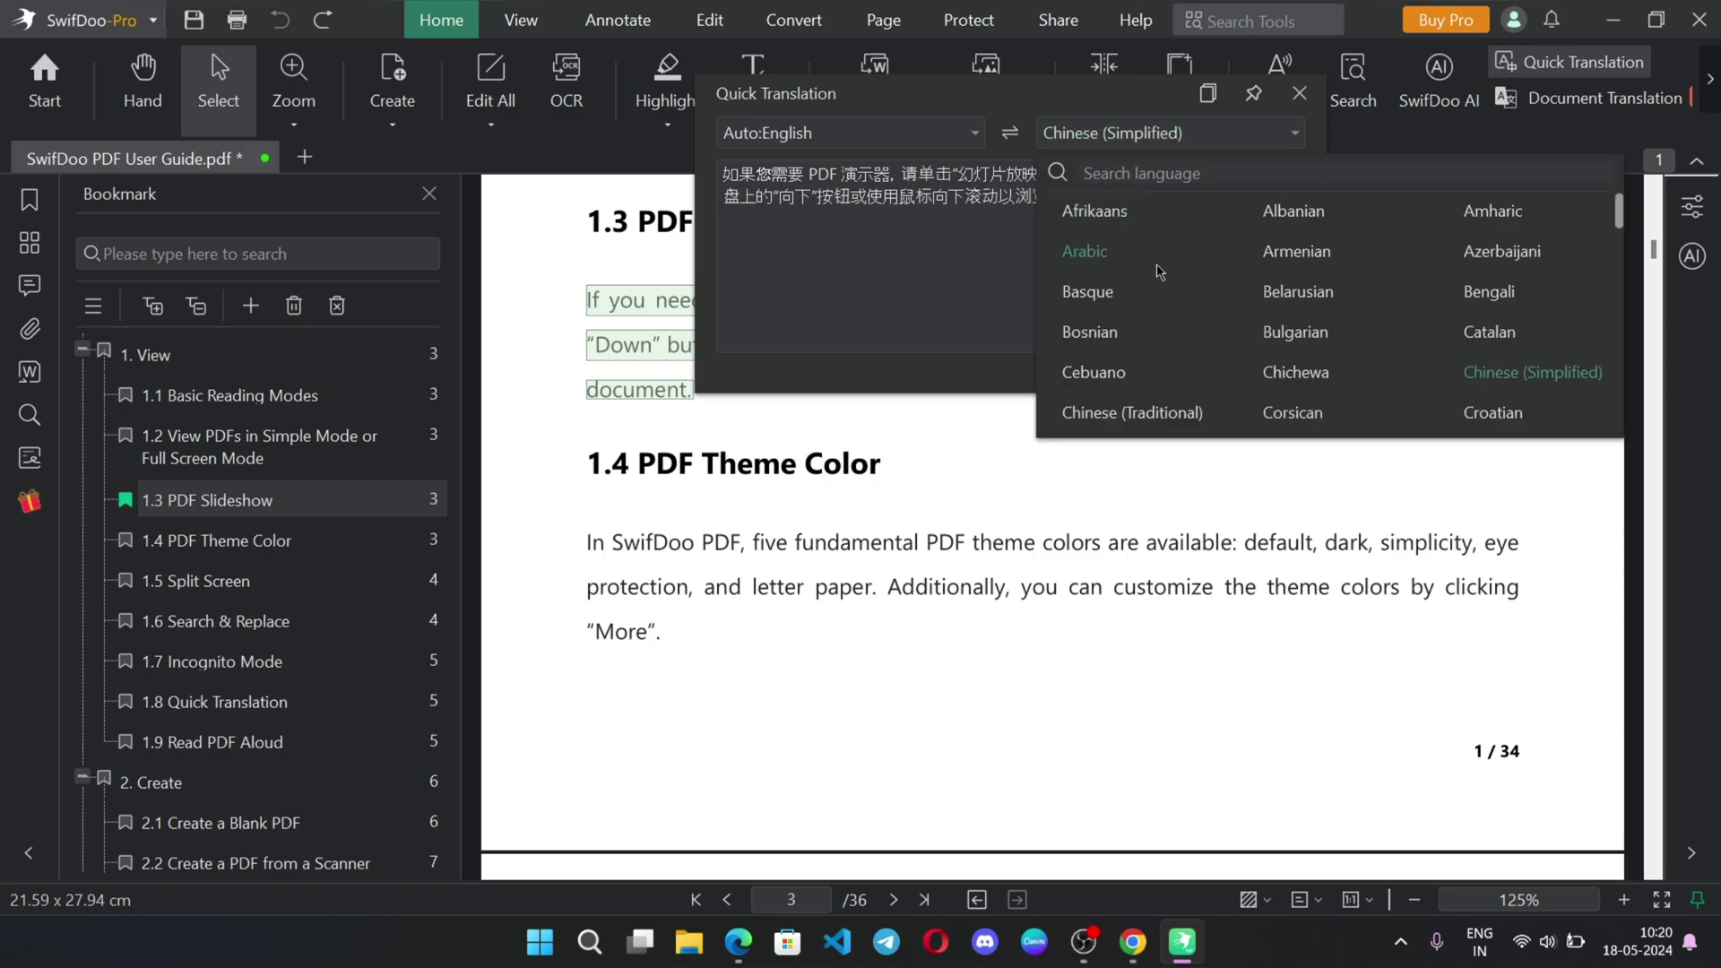
scroll(1120, 226, "down", 1)
left_click(1087, 225)
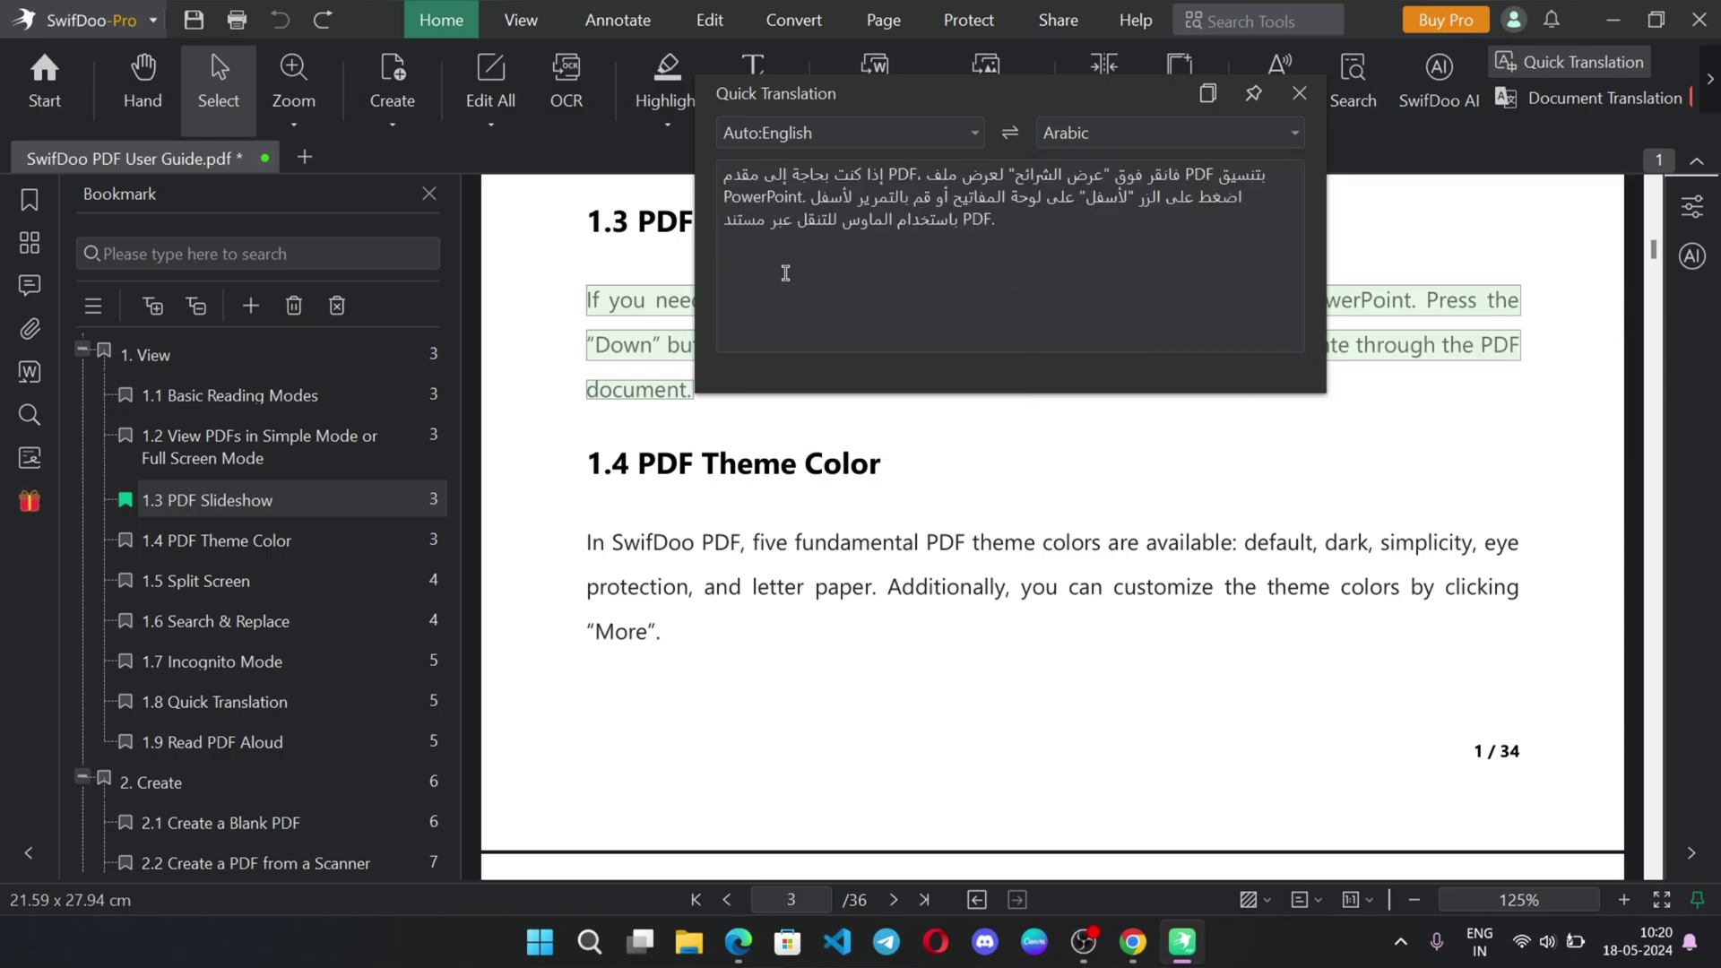
left_click(1166, 133)
scroll(1282, 323, "down", 5)
left_click(1281, 323)
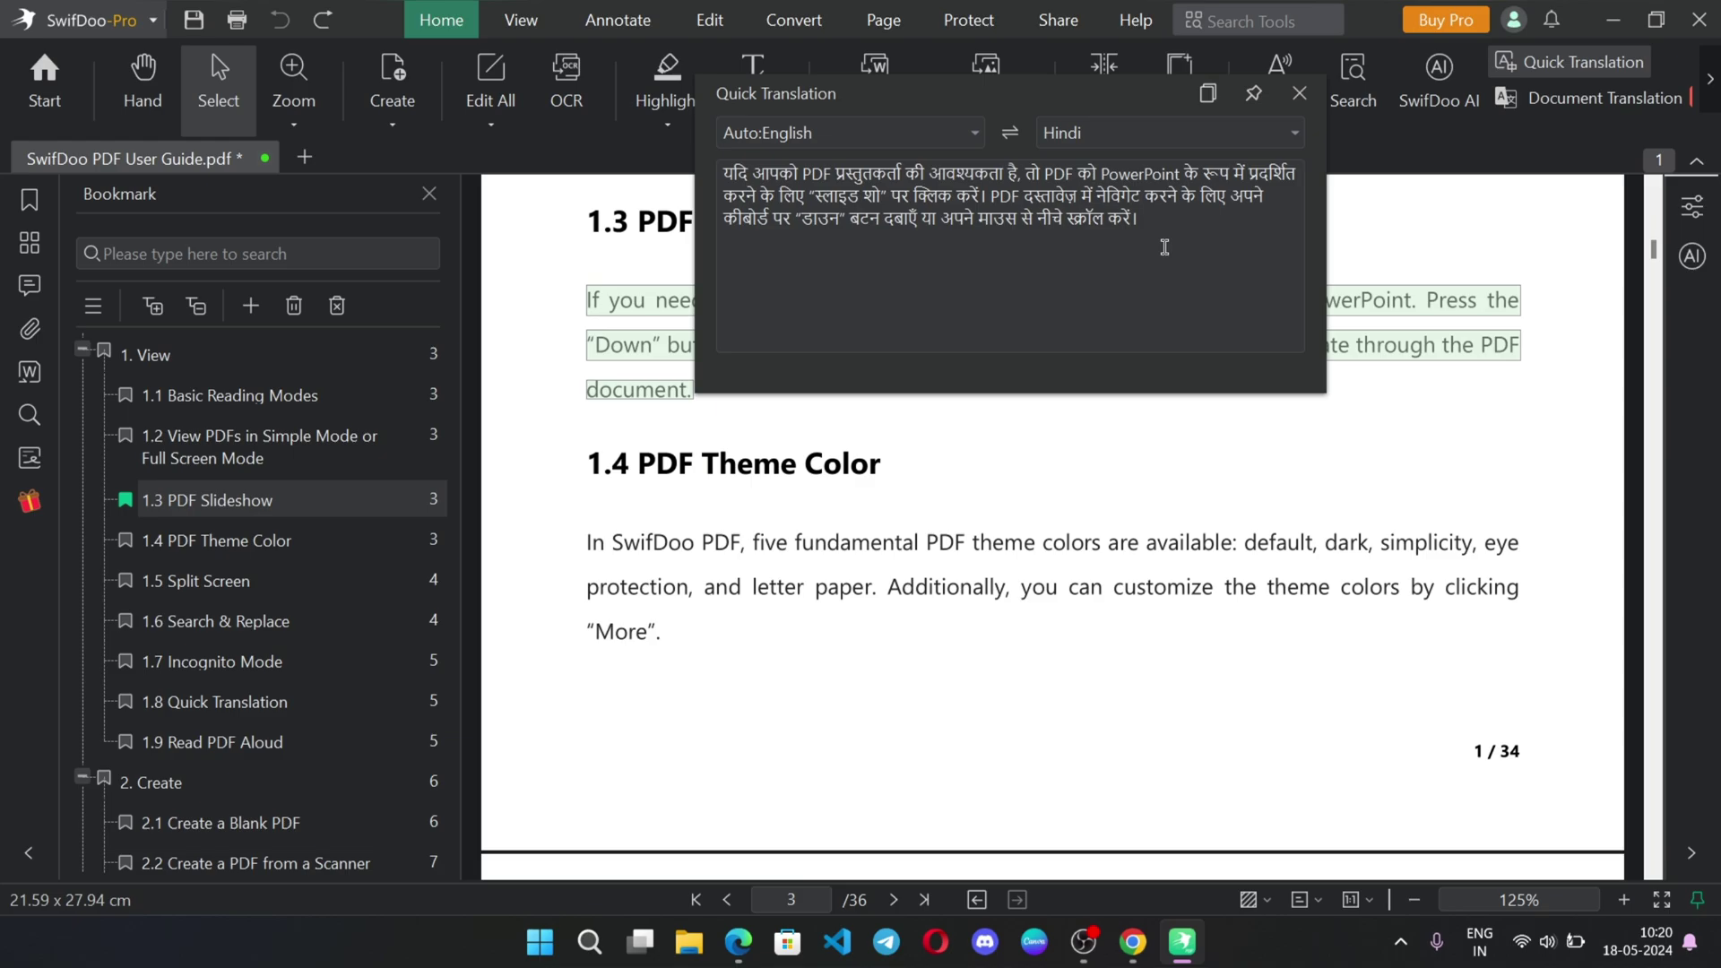
left_click(1165, 133)
scroll(1459, 360, "down", 5)
left_click(1459, 360)
left_click(1165, 133)
left_click(1277, 376)
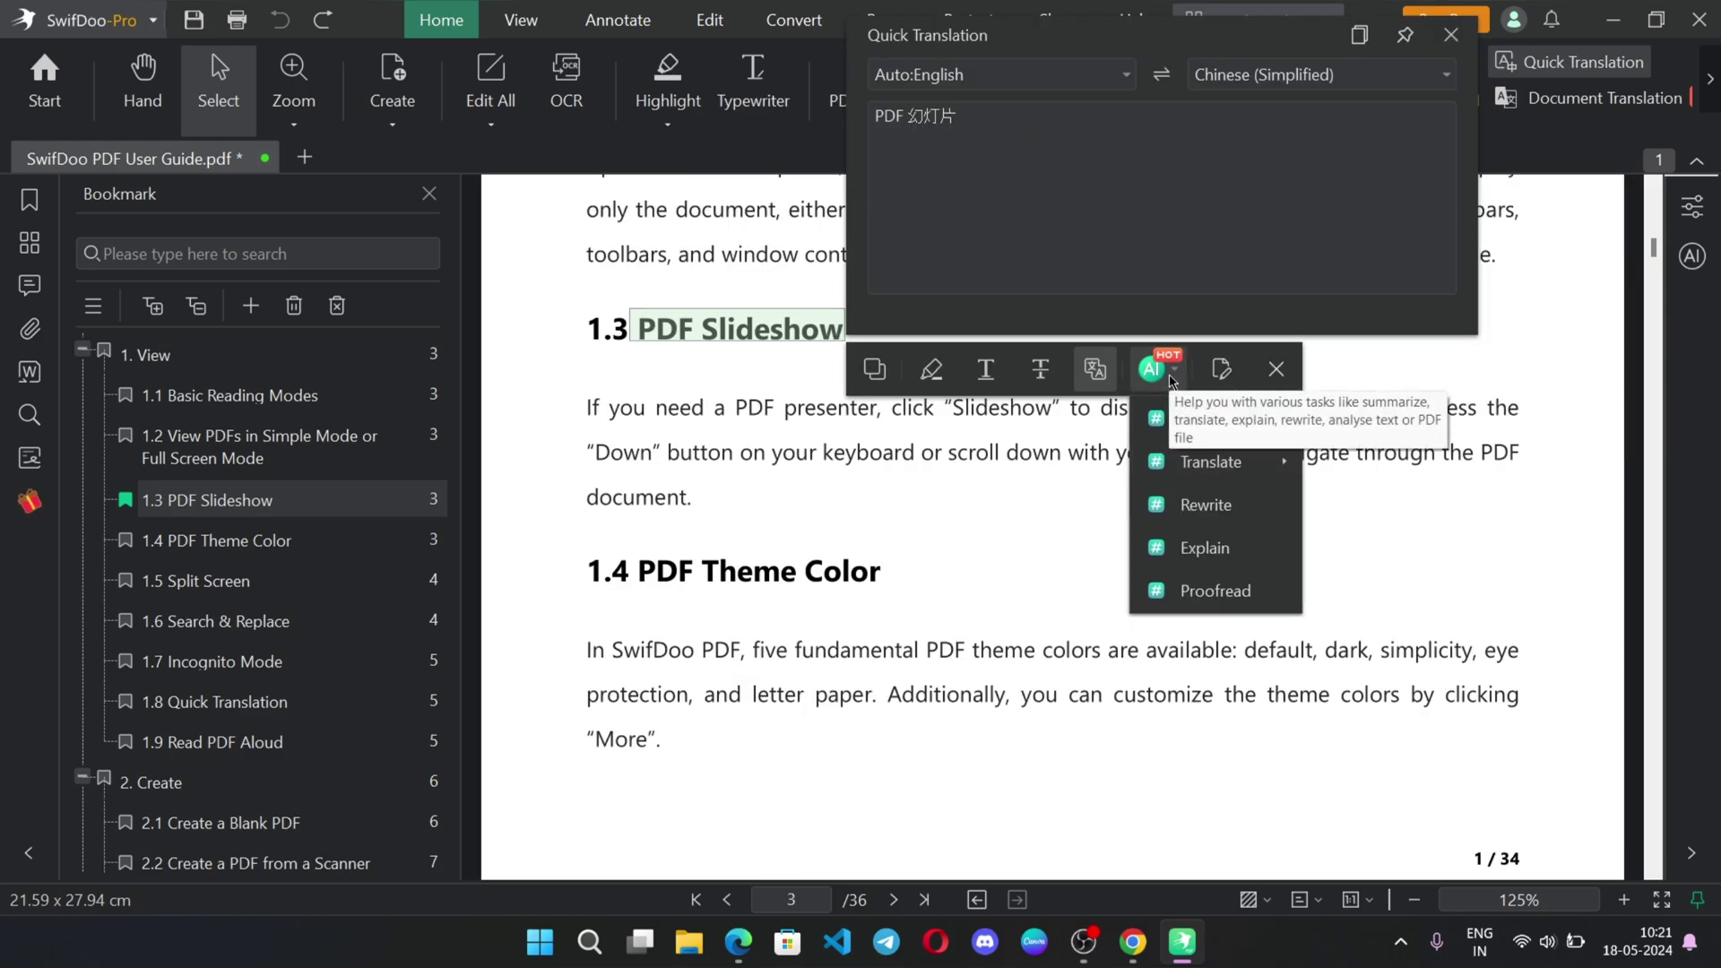
- Summarize the PDF Slideshow heading with AI, then close the summary
left_click(1156, 369)
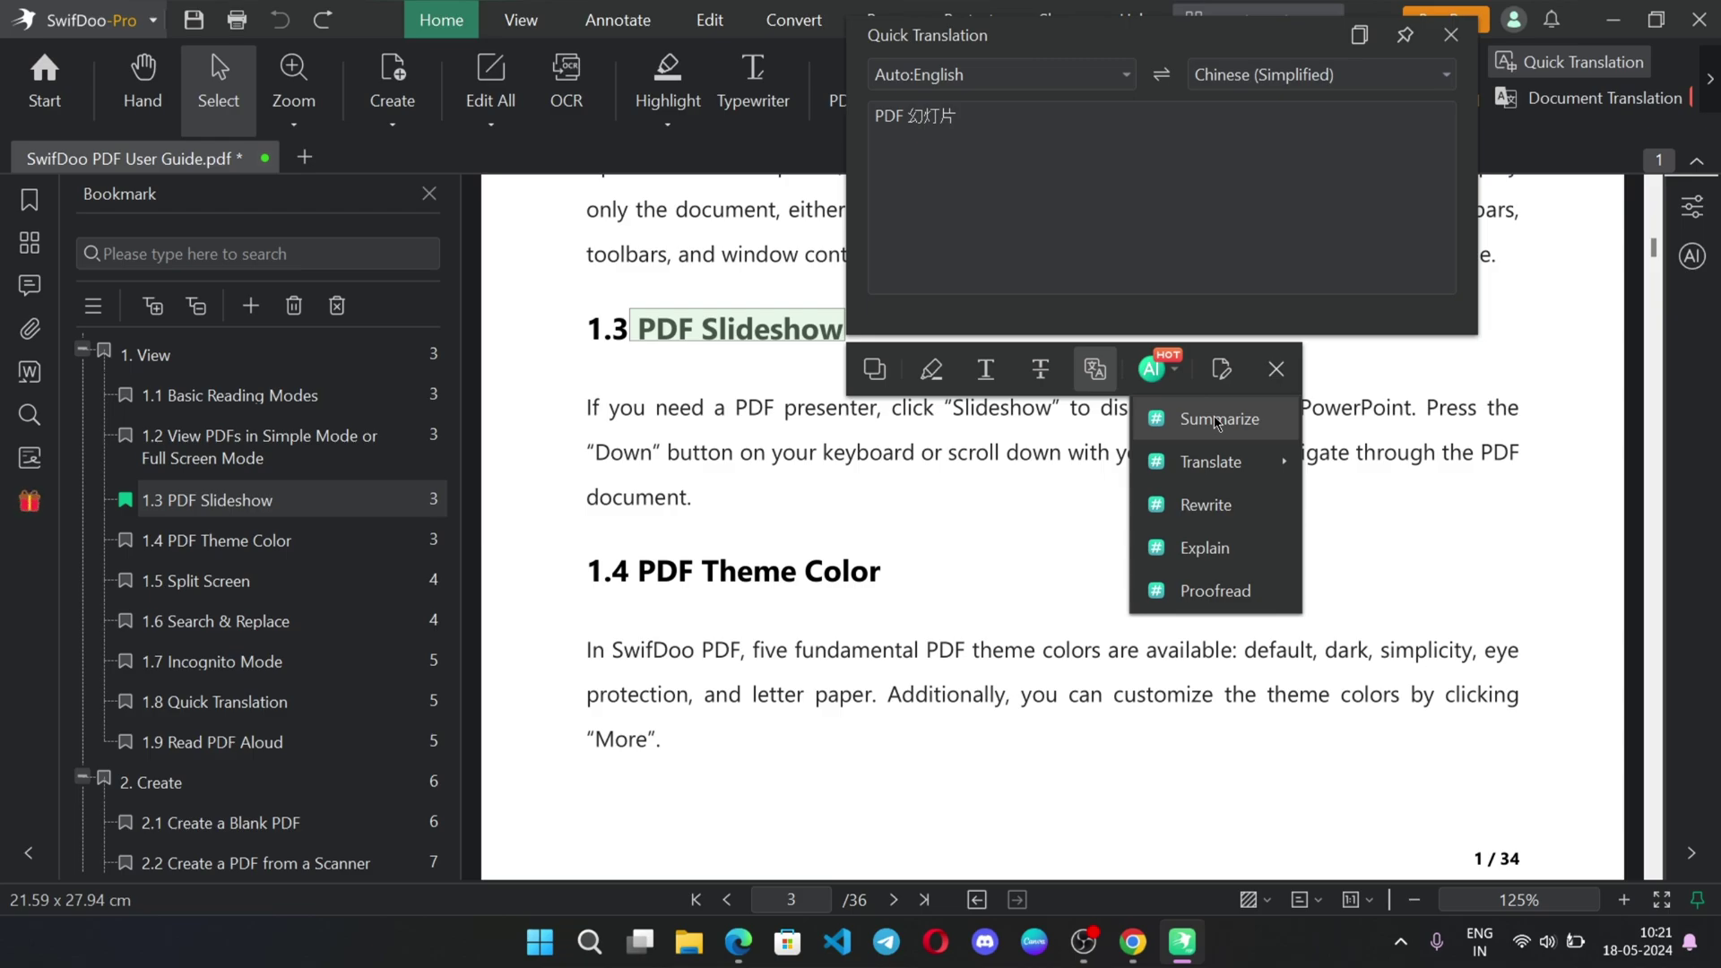
left_click(1217, 419)
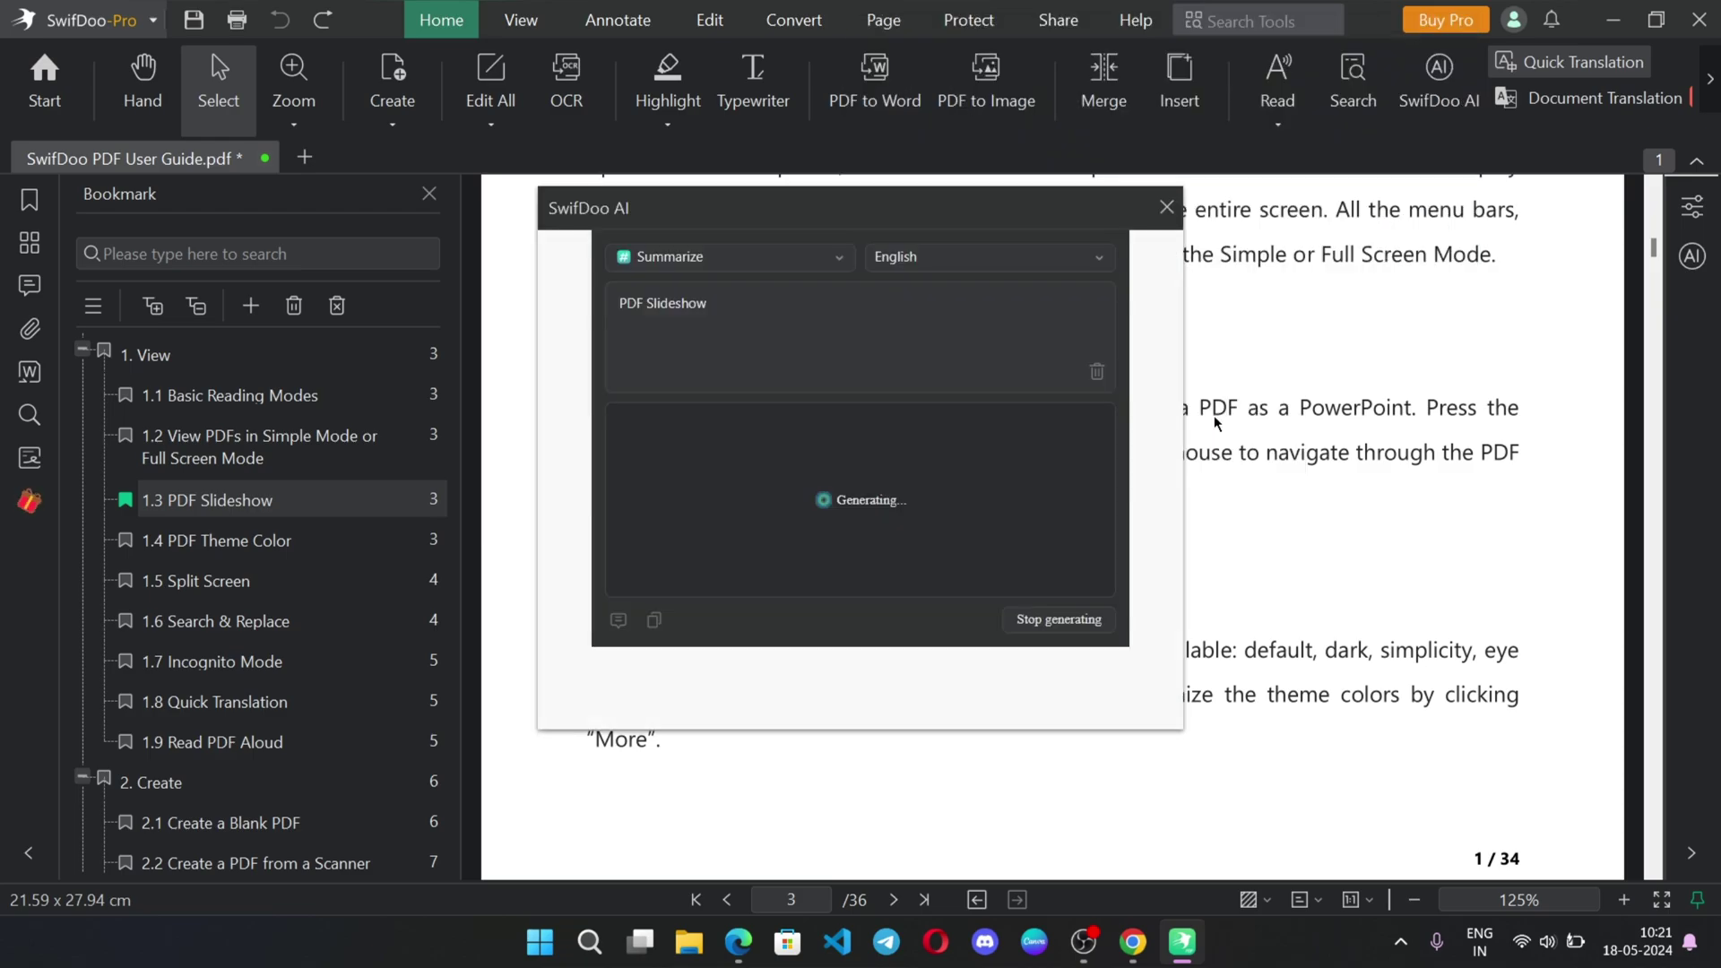
triple_click(792, 495)
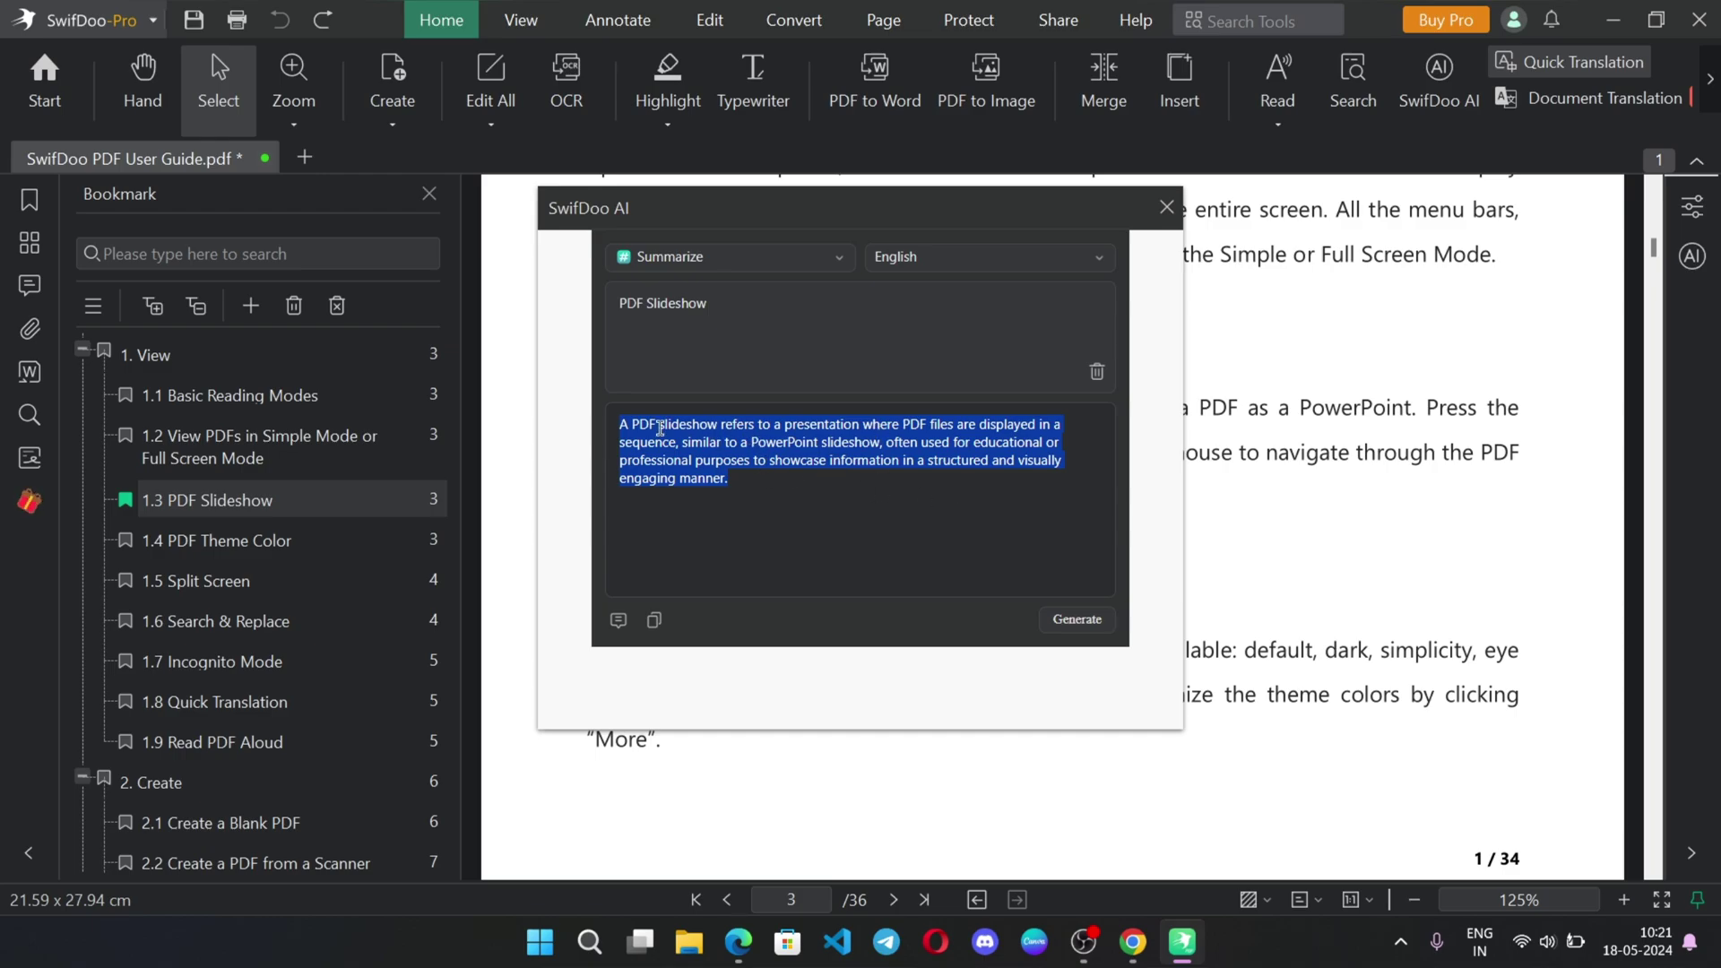
key("Escape")
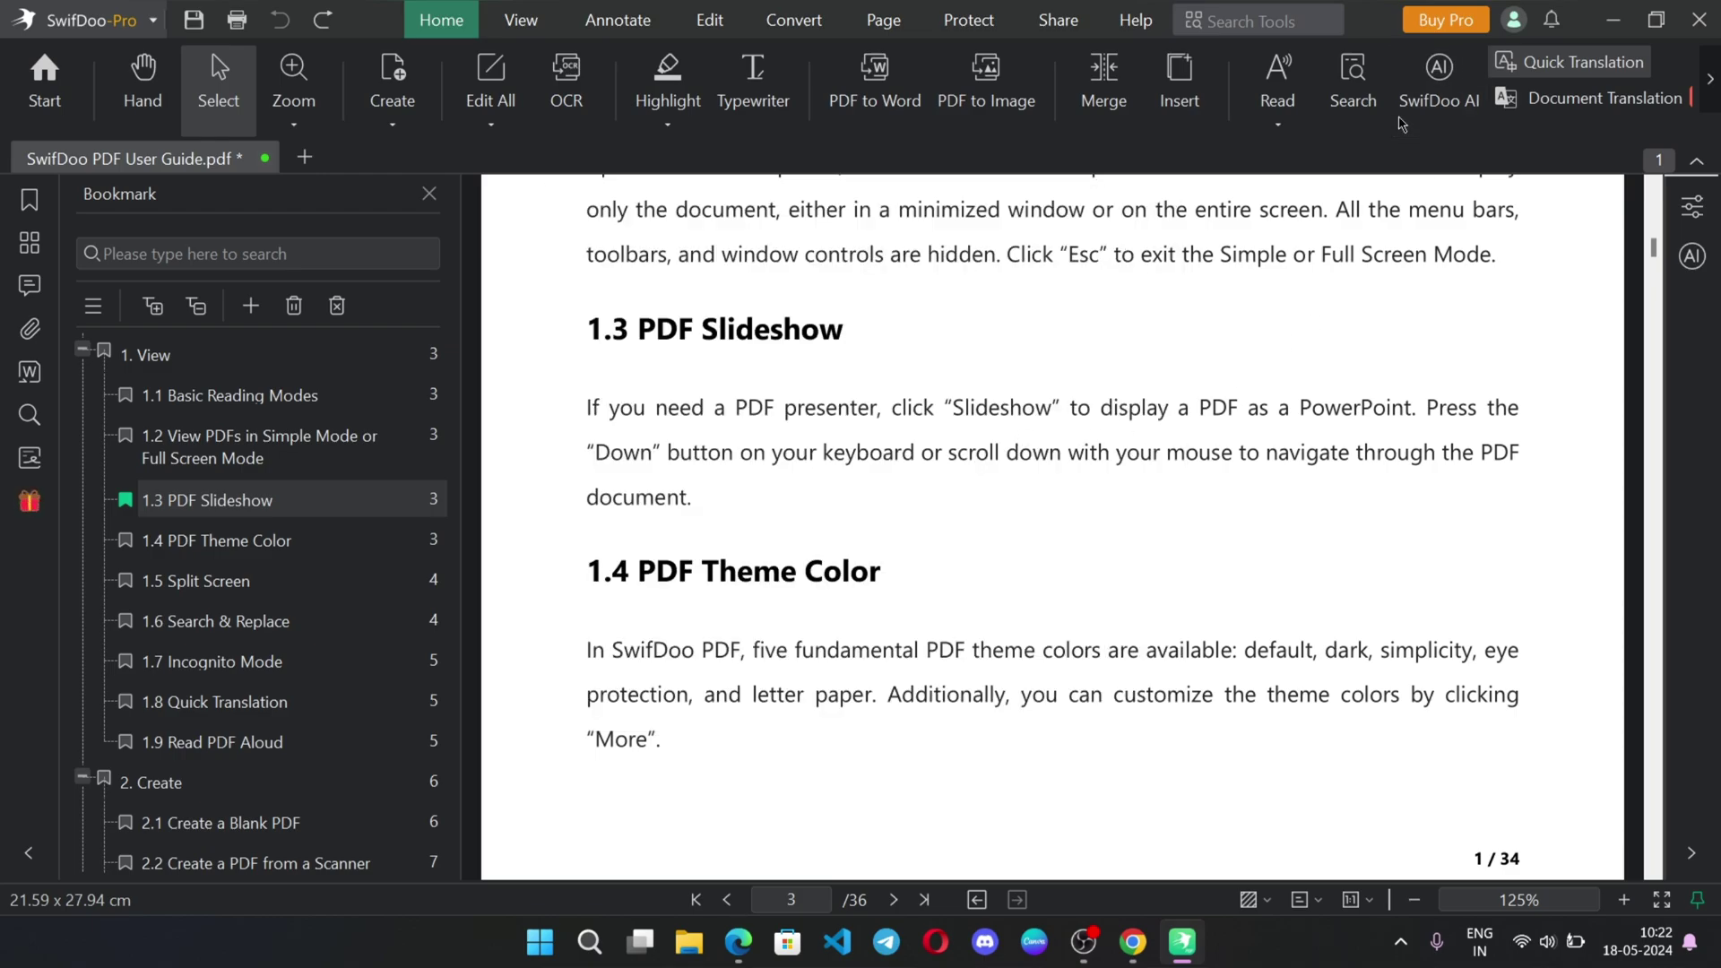
- Start reading the current page aloud
left_click(1282, 127)
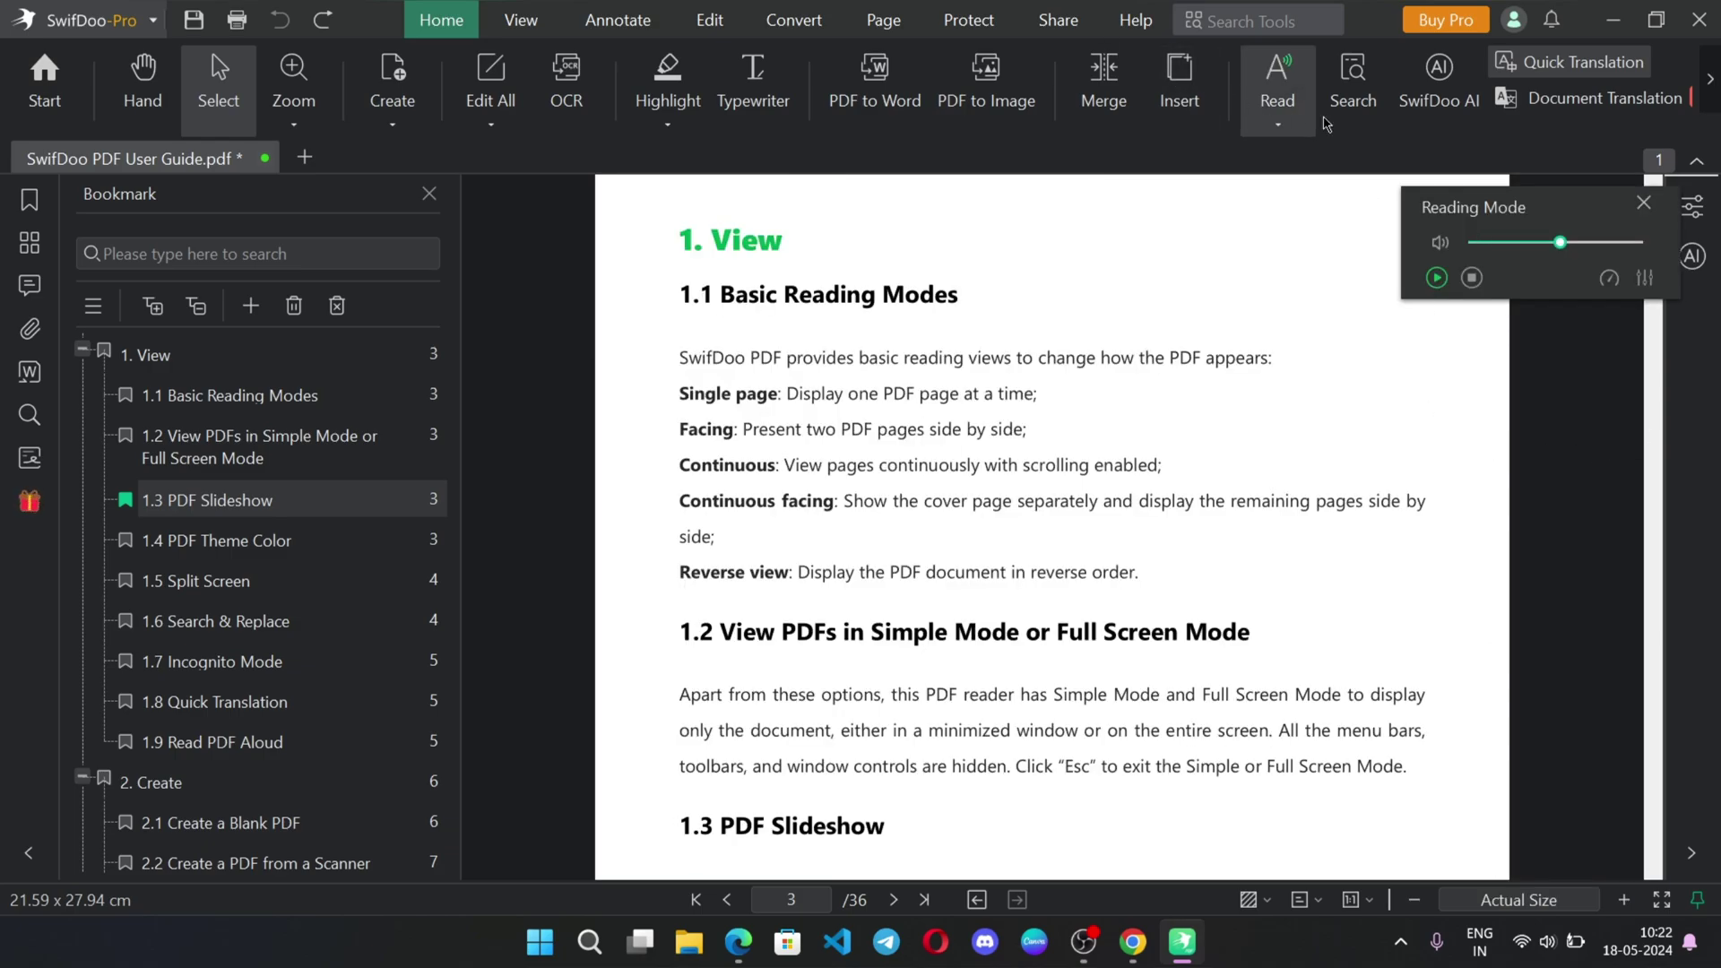
left_click(1279, 127)
mouse_move(1358, 375)
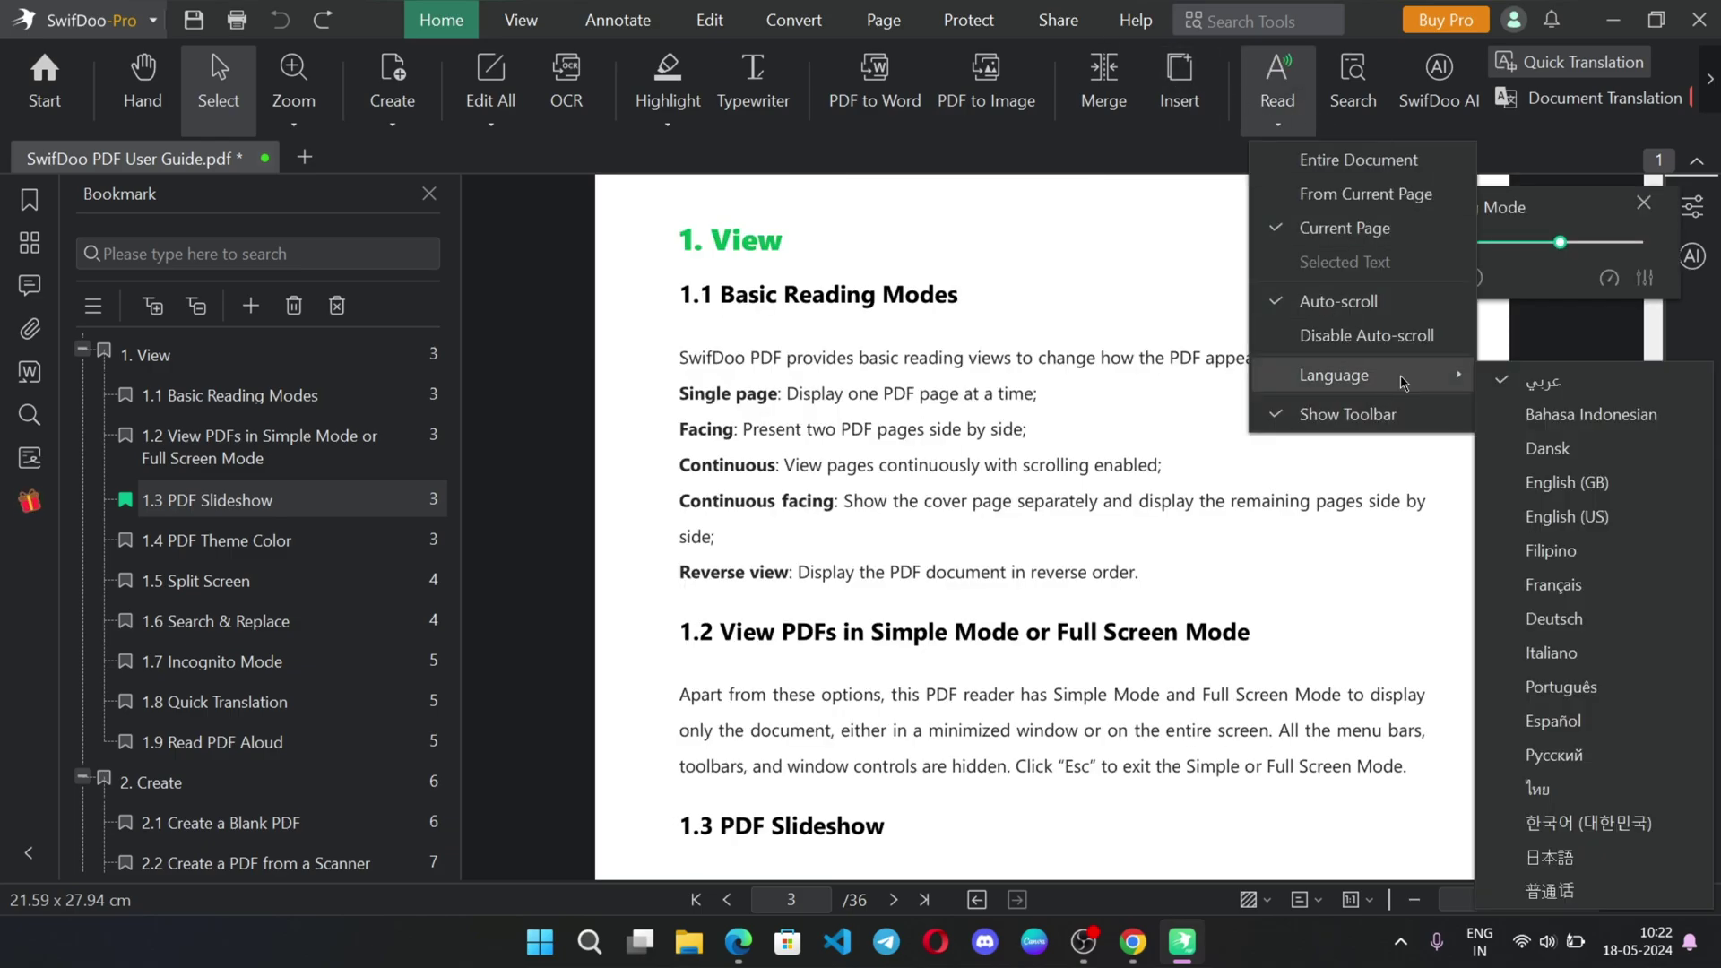
left_click(1591, 492)
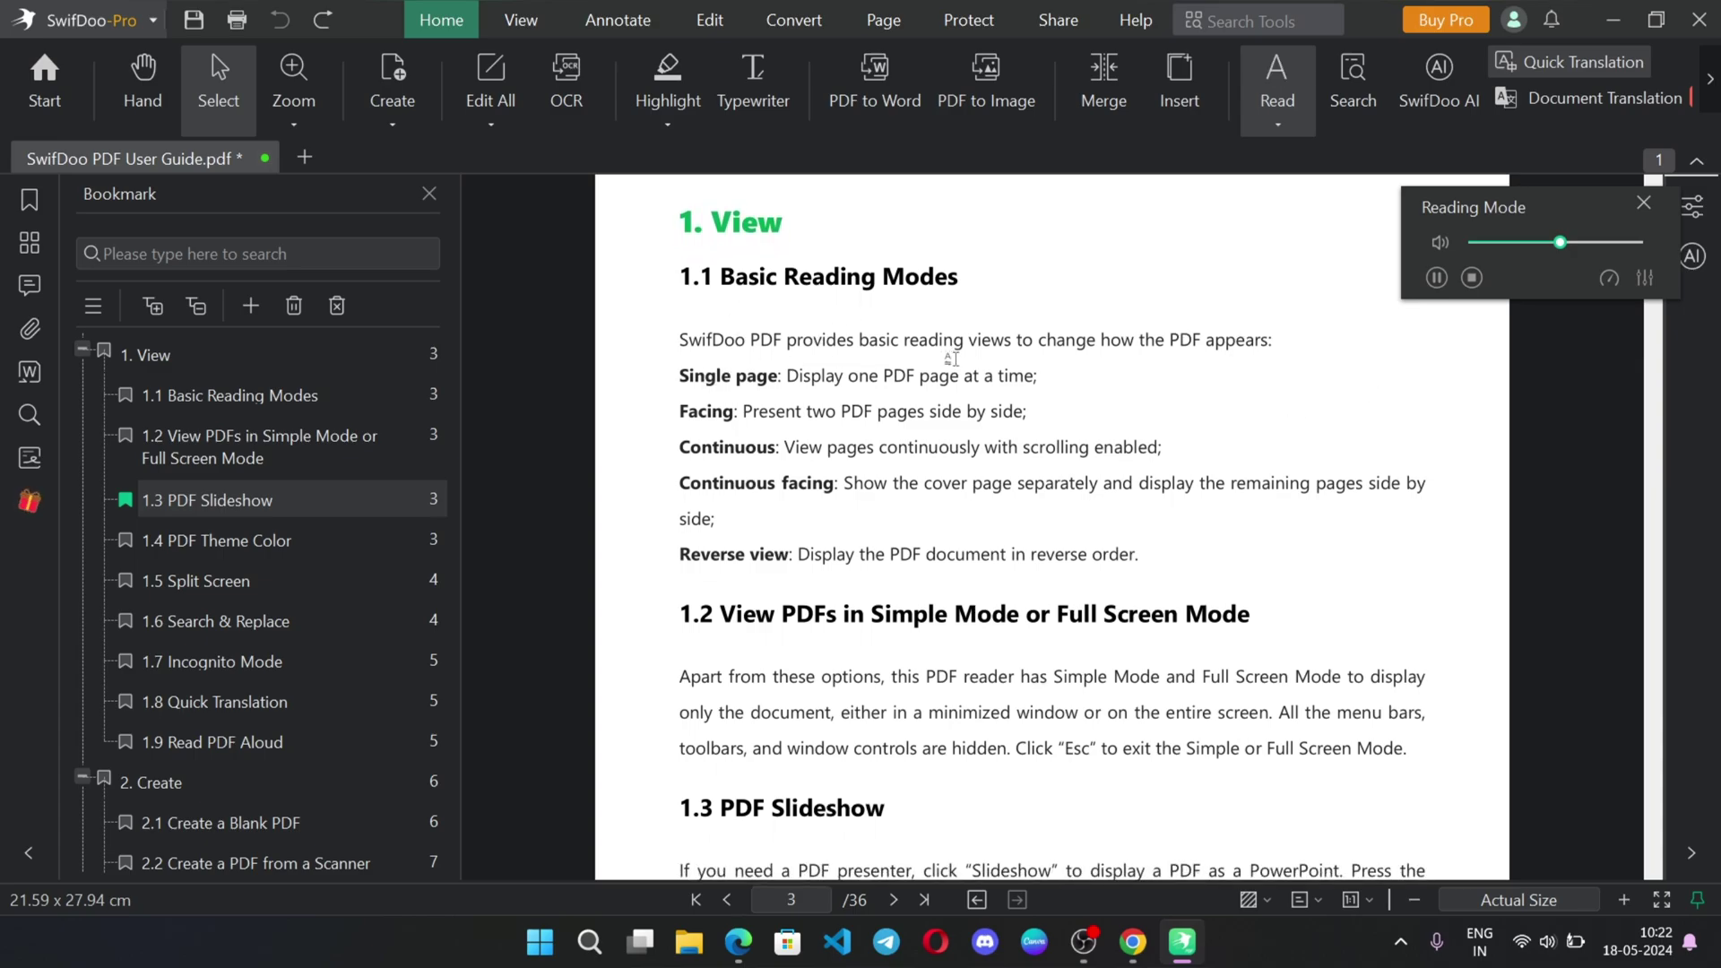
- Raise the reading speed and the voice pitch in Reading Mode
left_click(1607, 278)
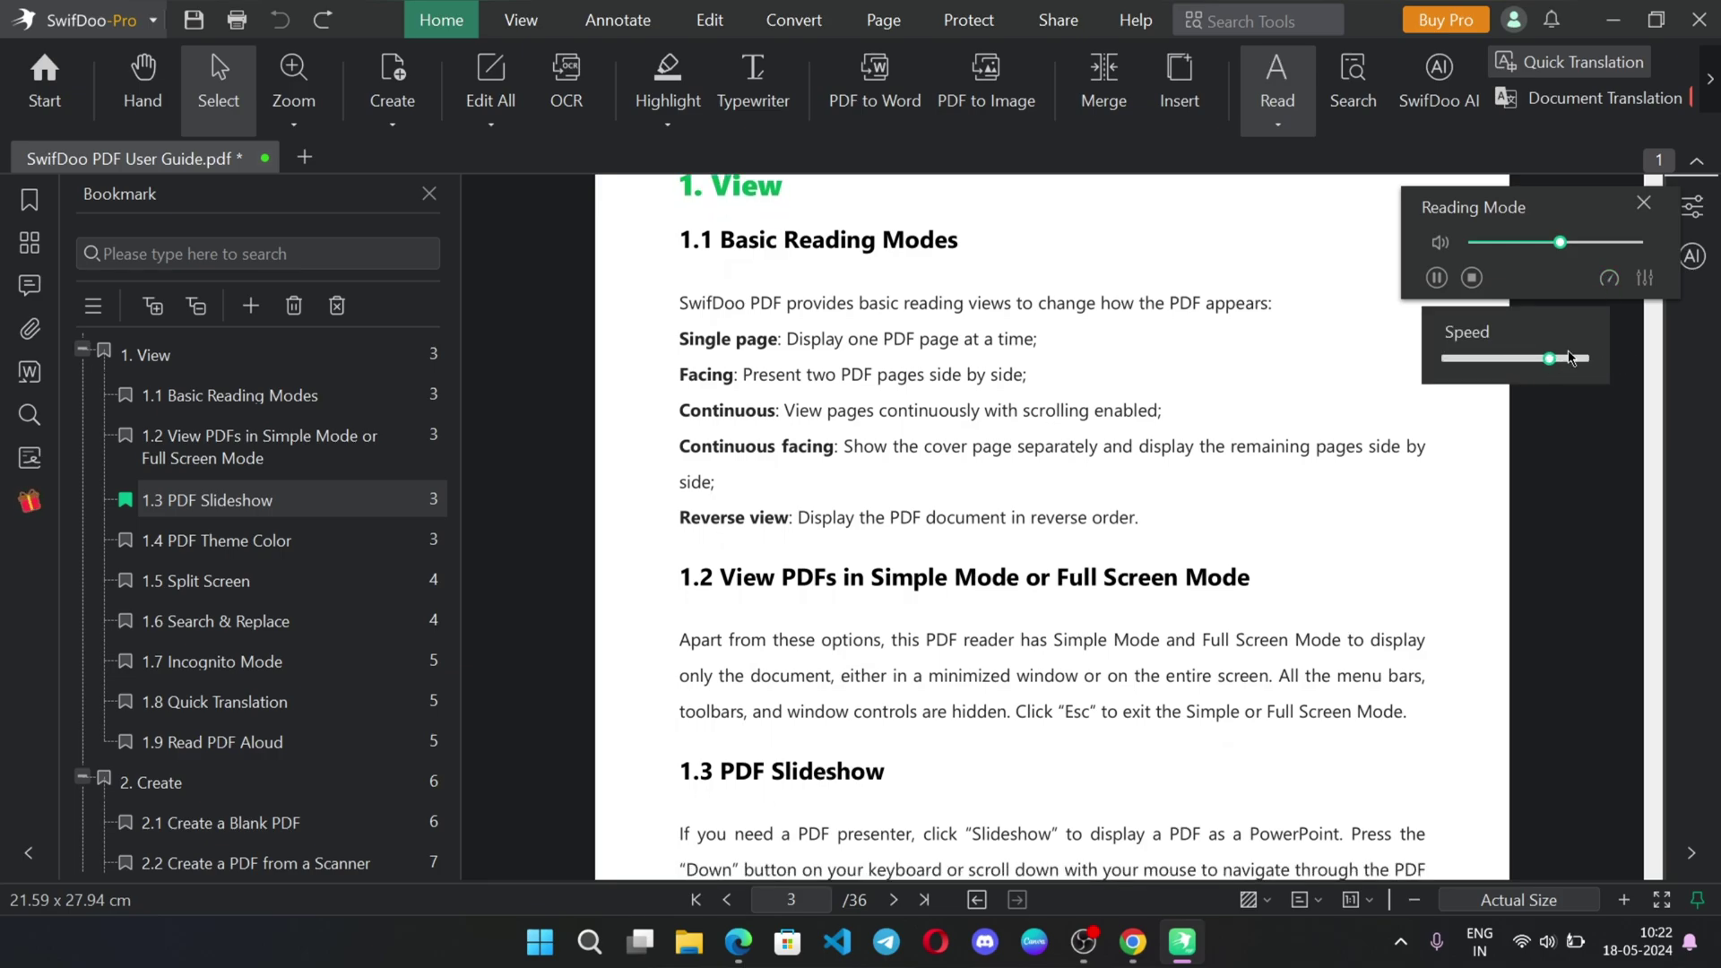
left_click(1567, 358)
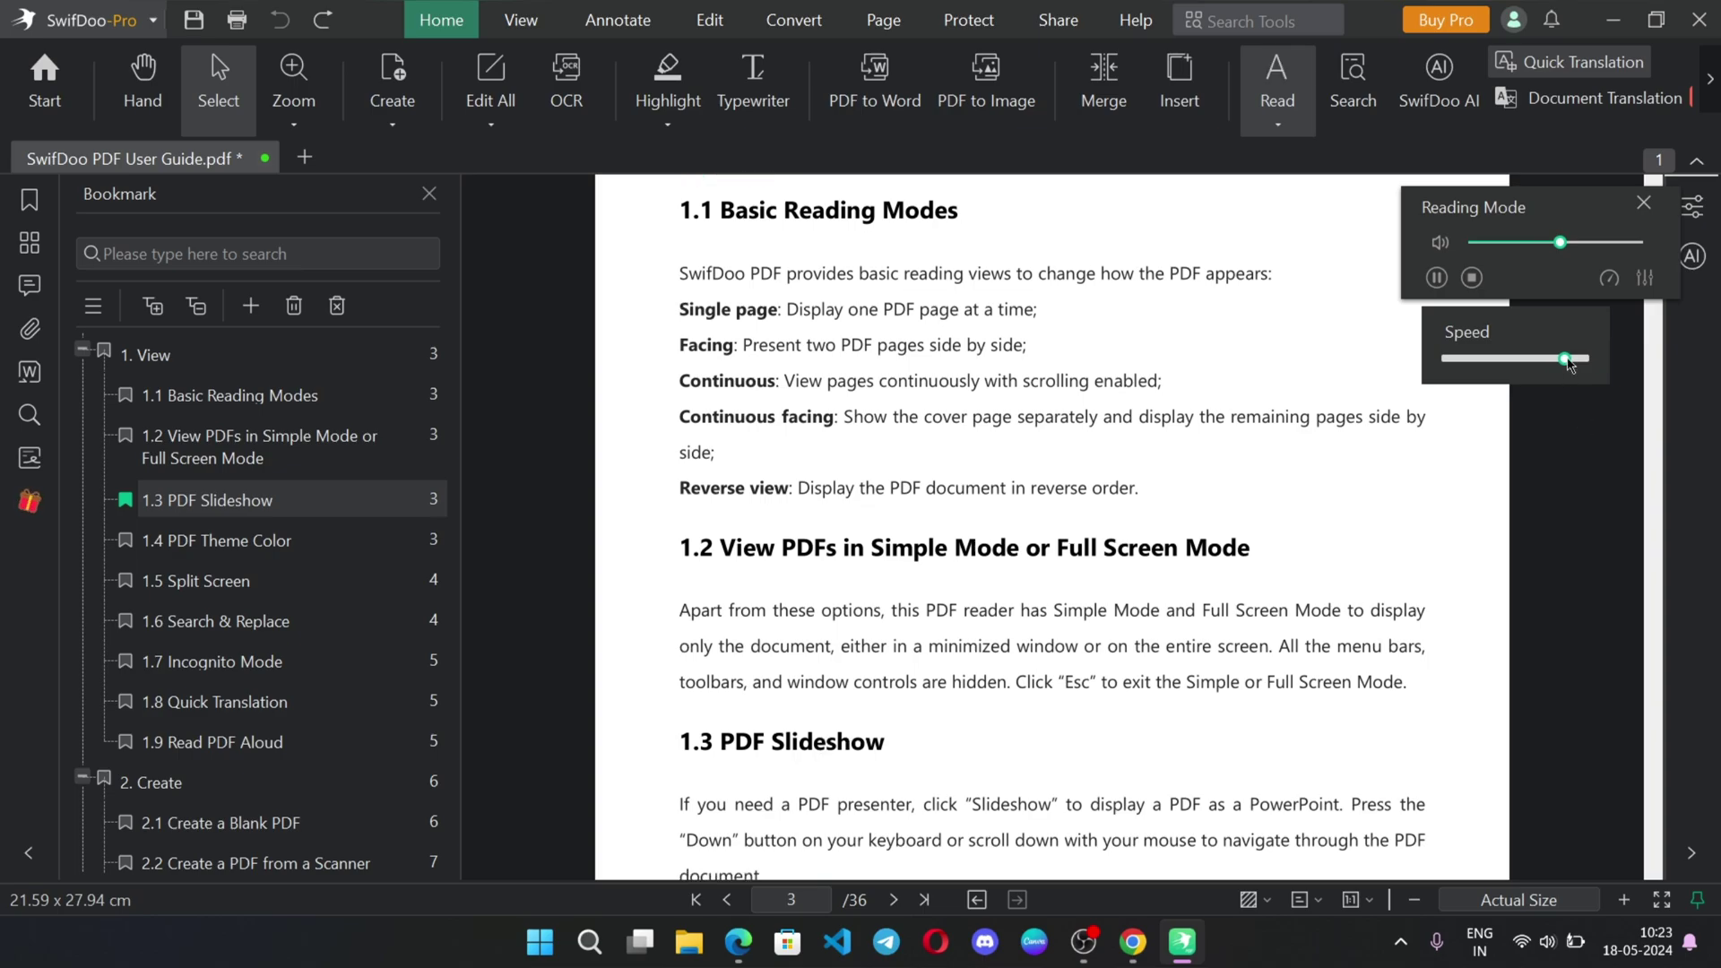
left_click(1645, 277)
left_click(1536, 359)
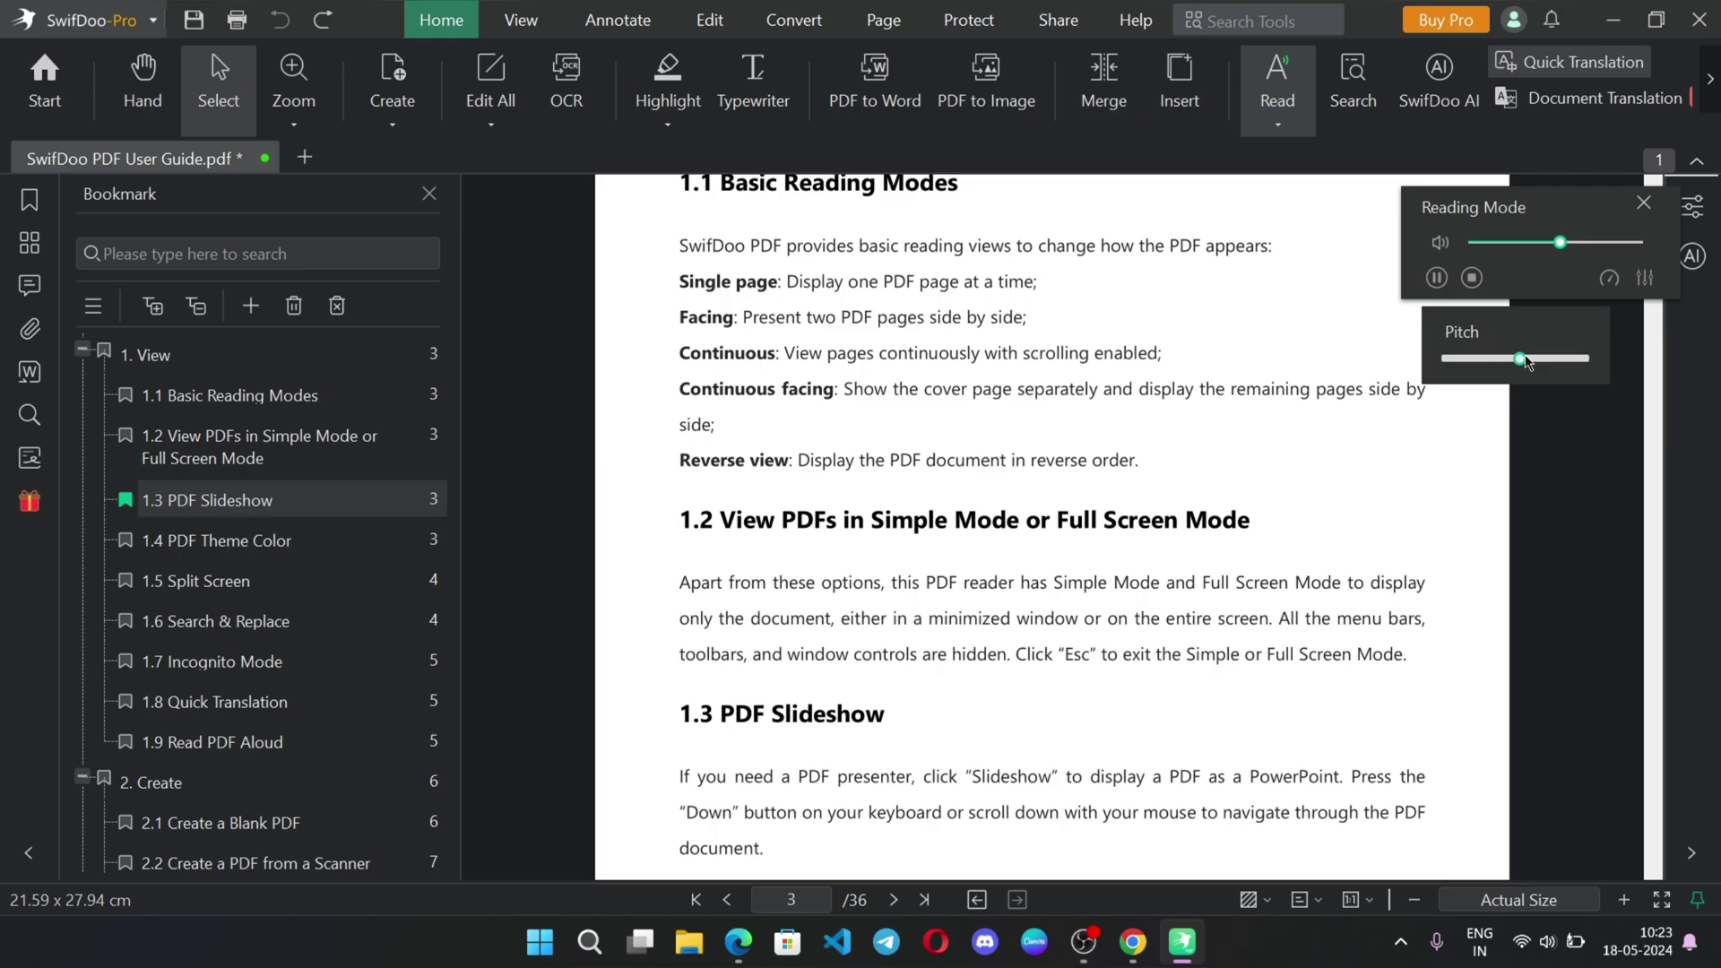
left_click_drag(1556, 365, 1577, 366)
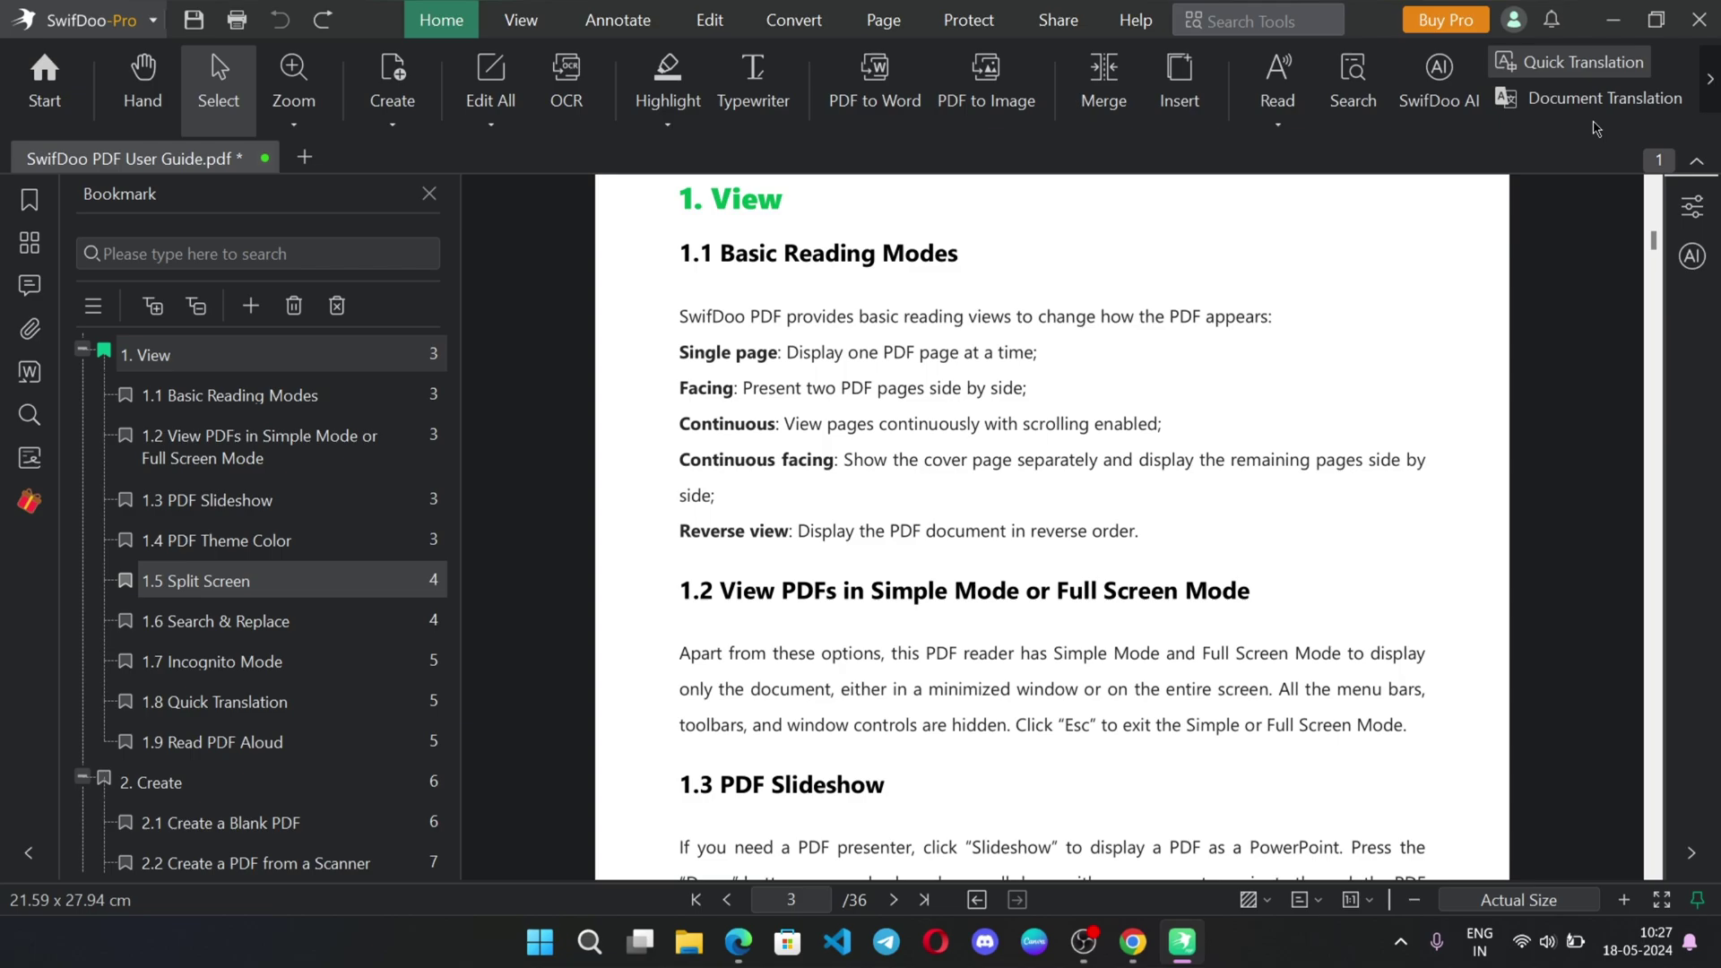
- Set Document Translation to Spanish with page range 1-2
left_click(1595, 99)
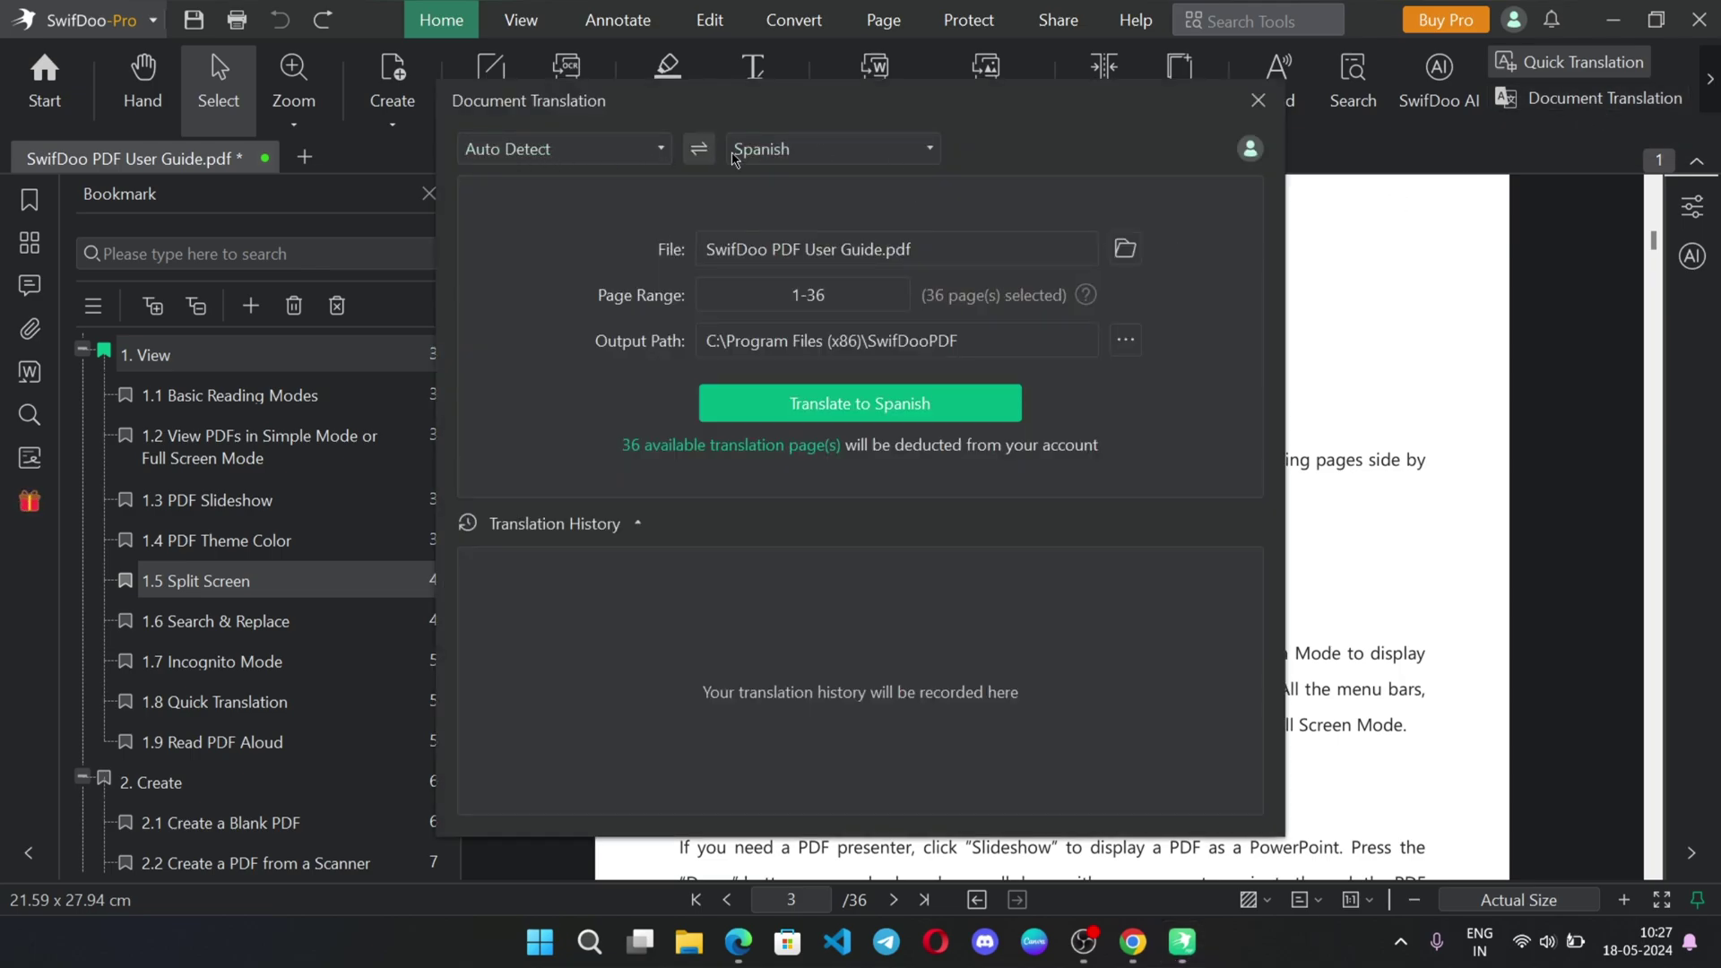
left_click(761, 149)
scroll(853, 451, "down", 2)
left_click(809, 350)
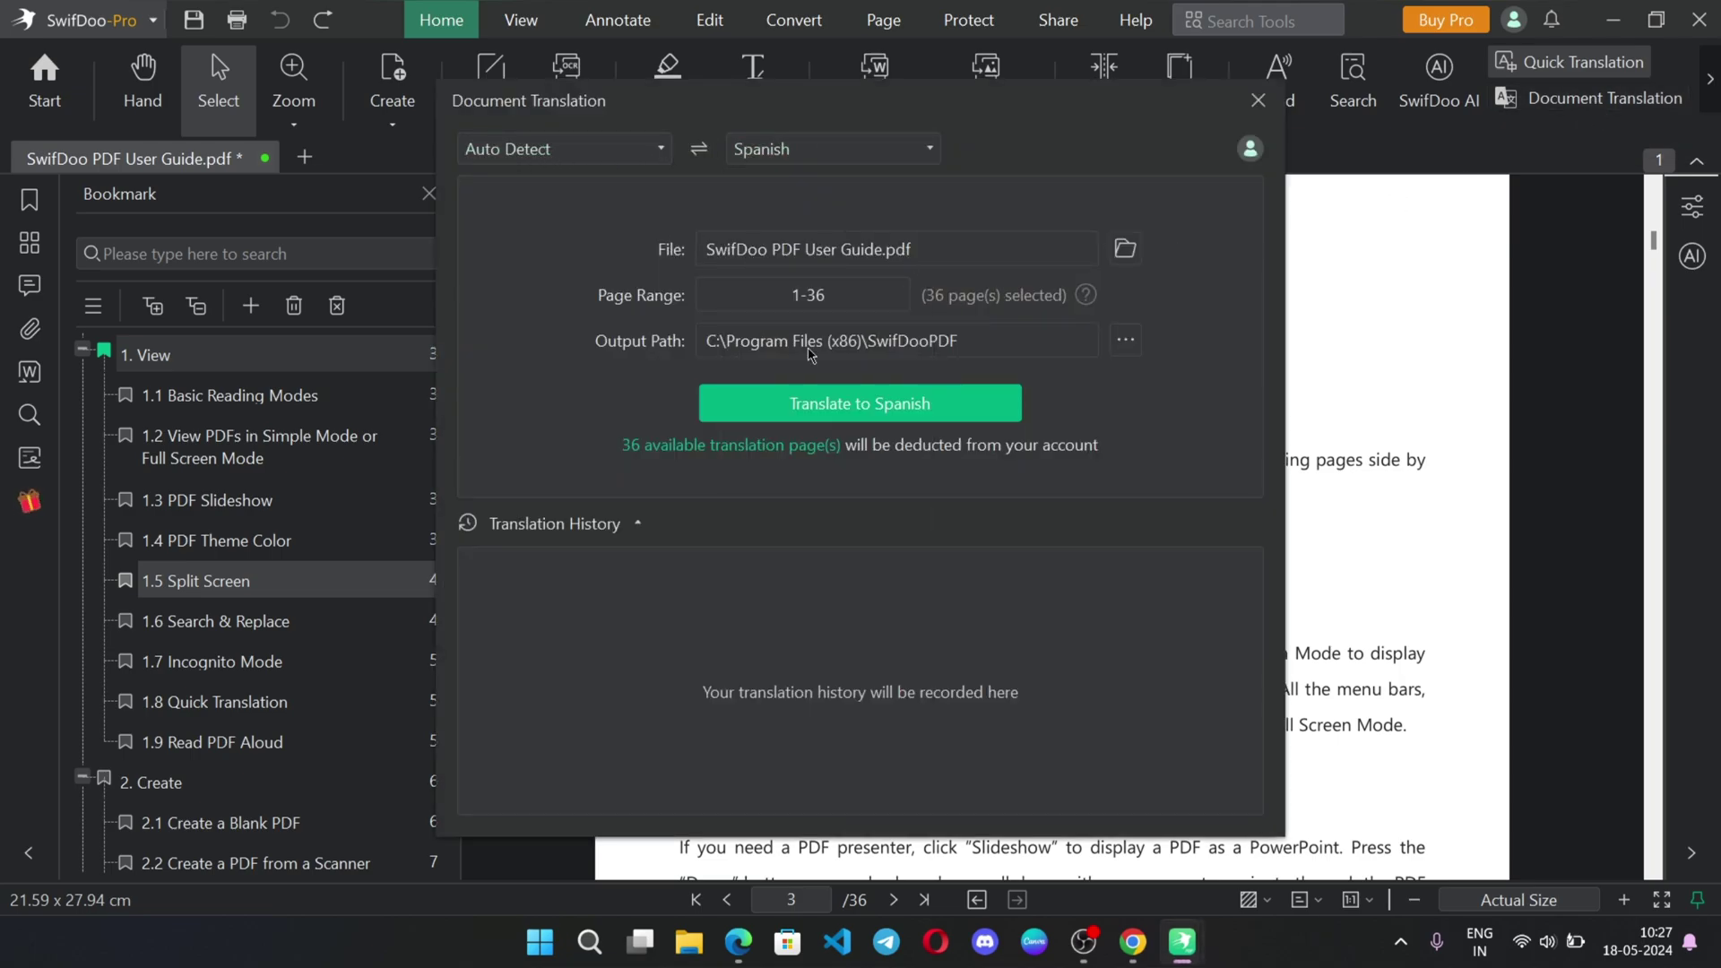
key("BackSpace")
type("2")
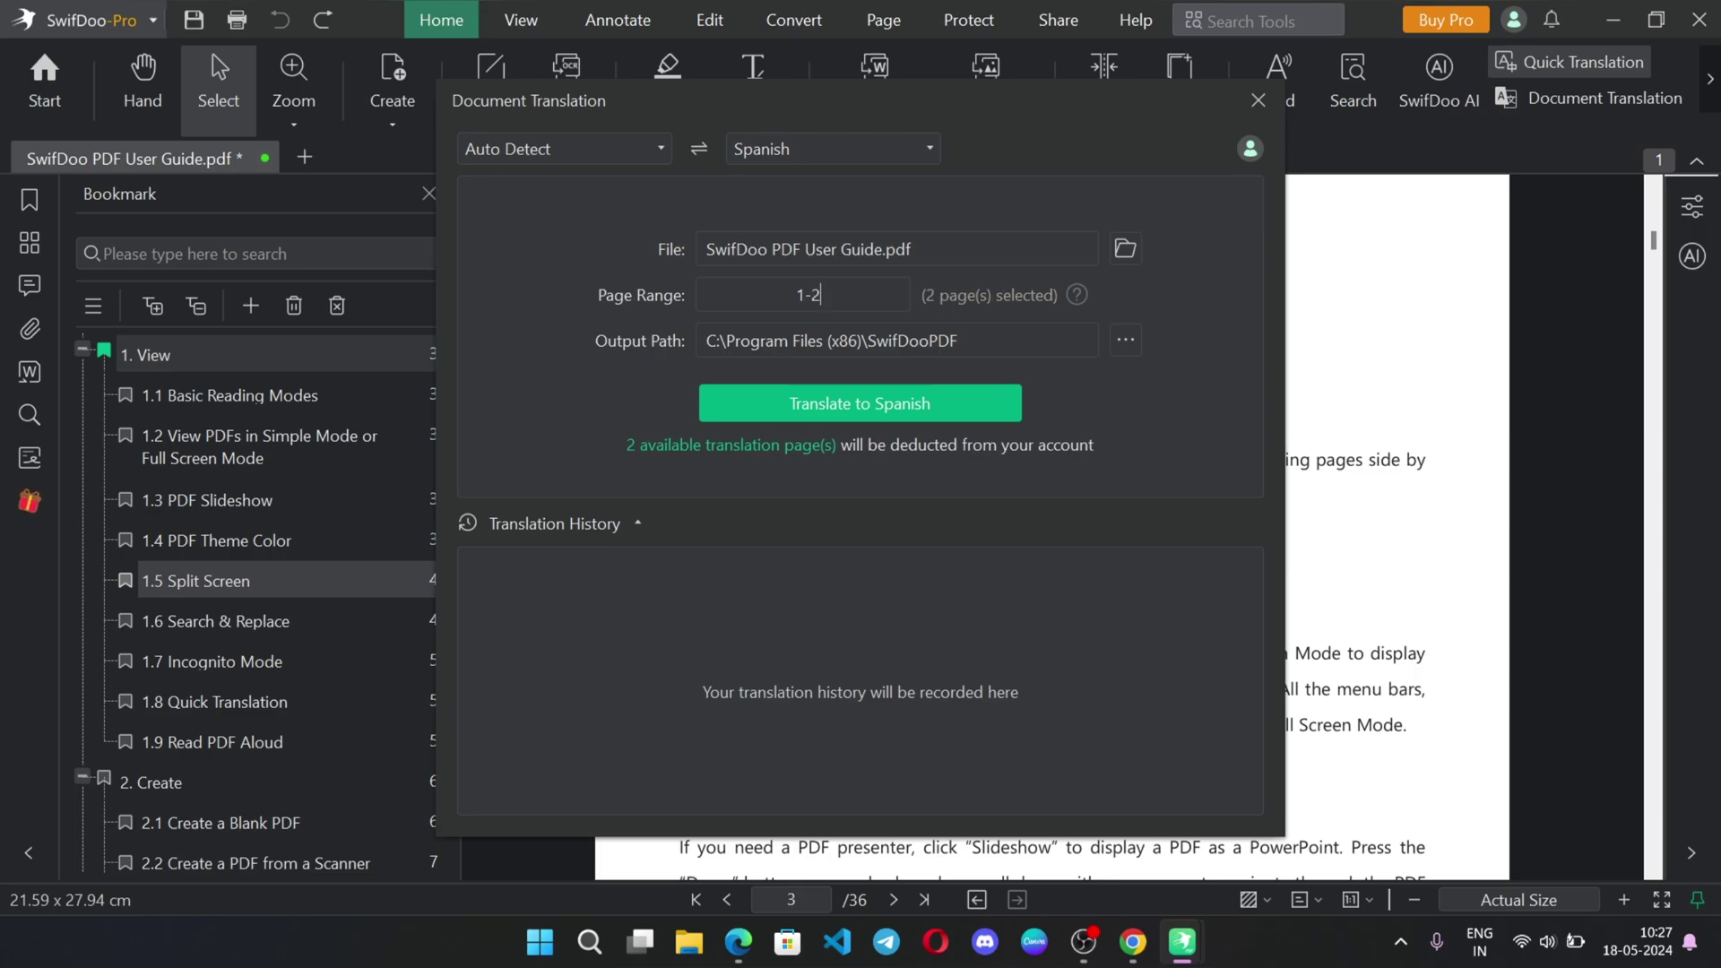
type("36")
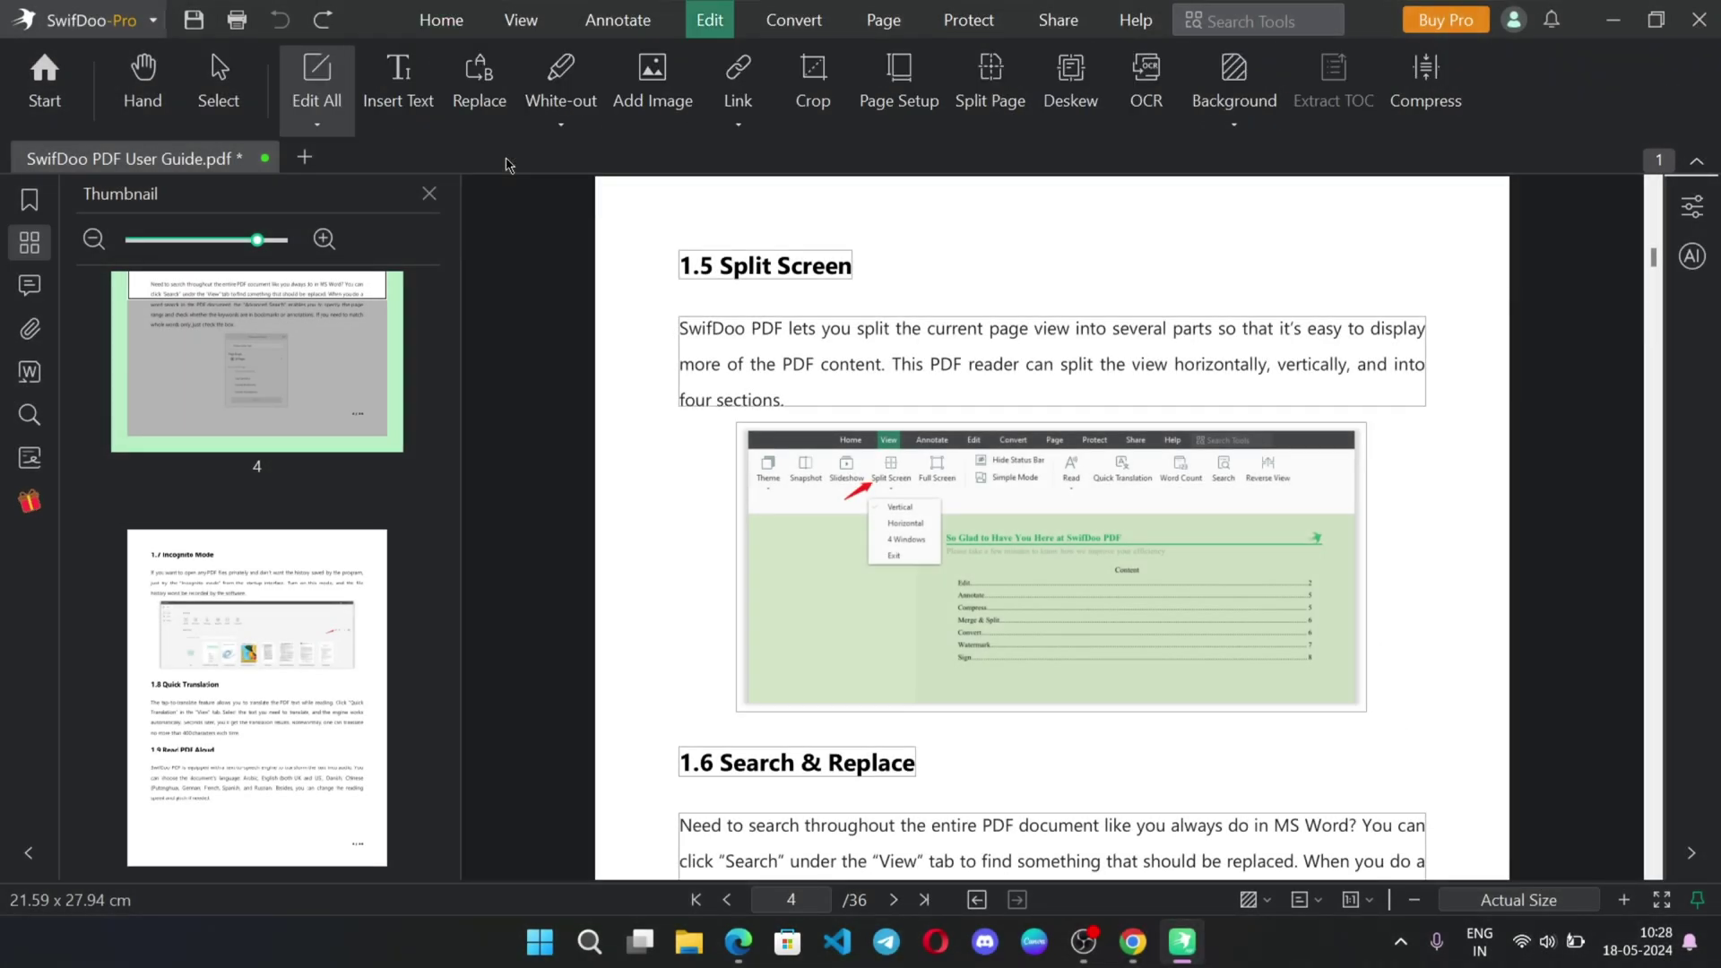
- Replace section 1.5's paragraph with the RGB Tech channel welcome and its heading with 'RGB TECH YOUTUBE,'
left_click(742, 339)
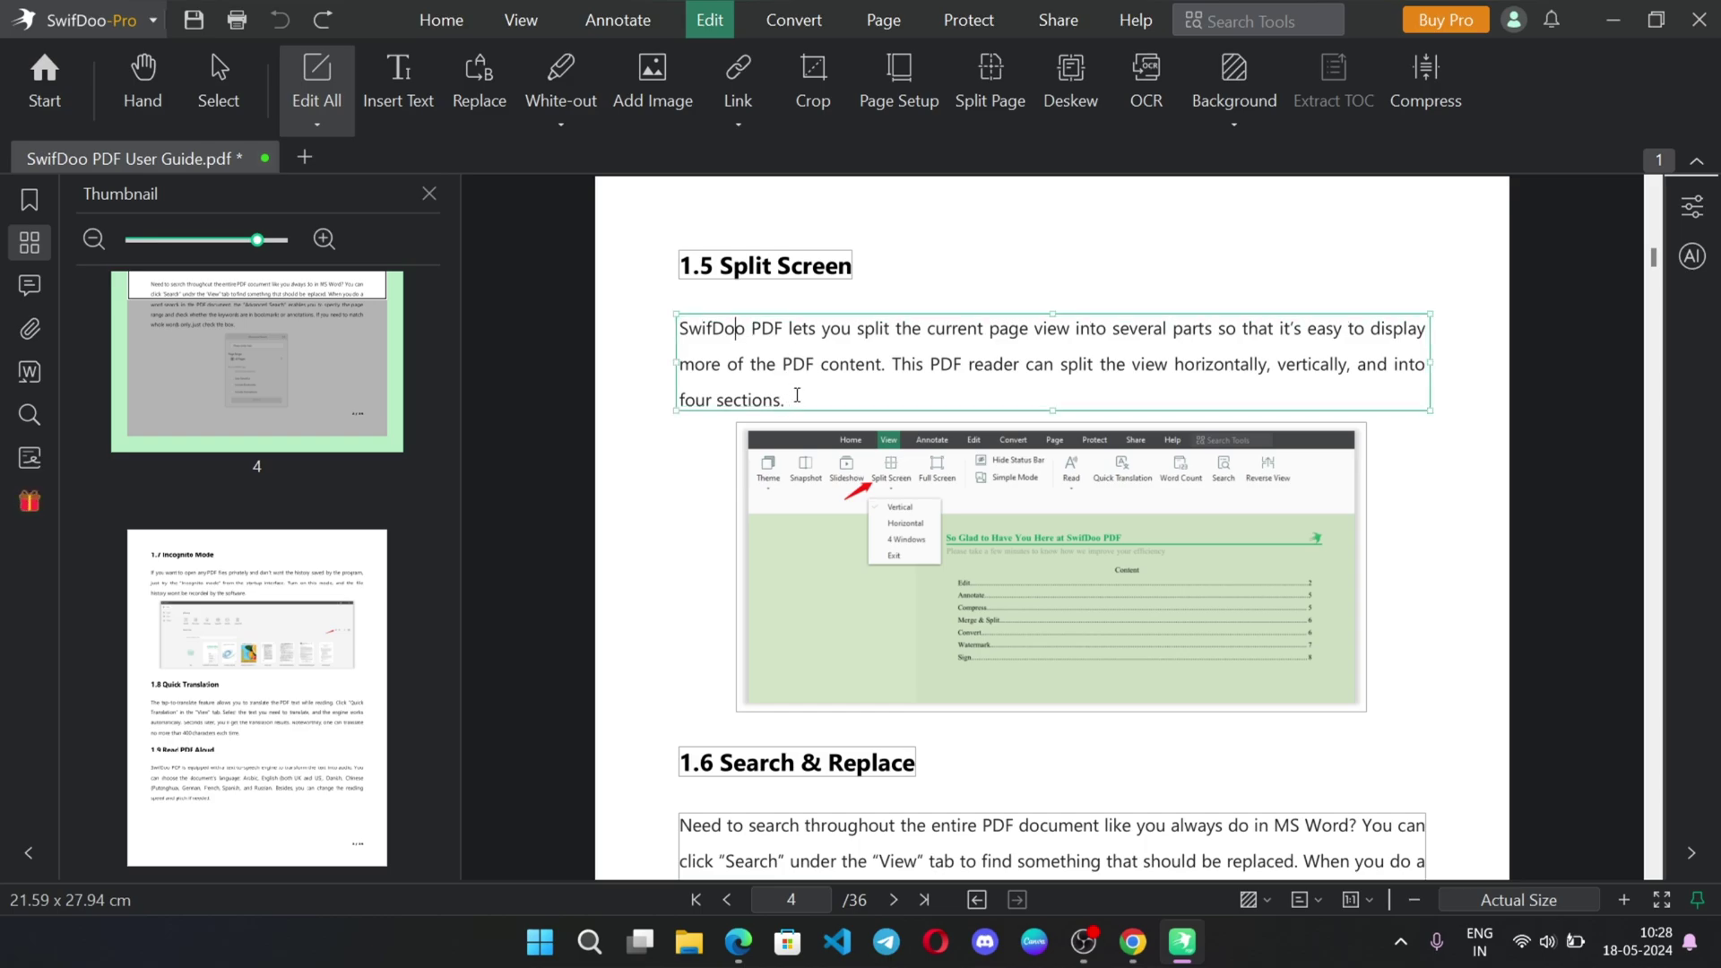
left_click_drag(798, 406, 681, 328)
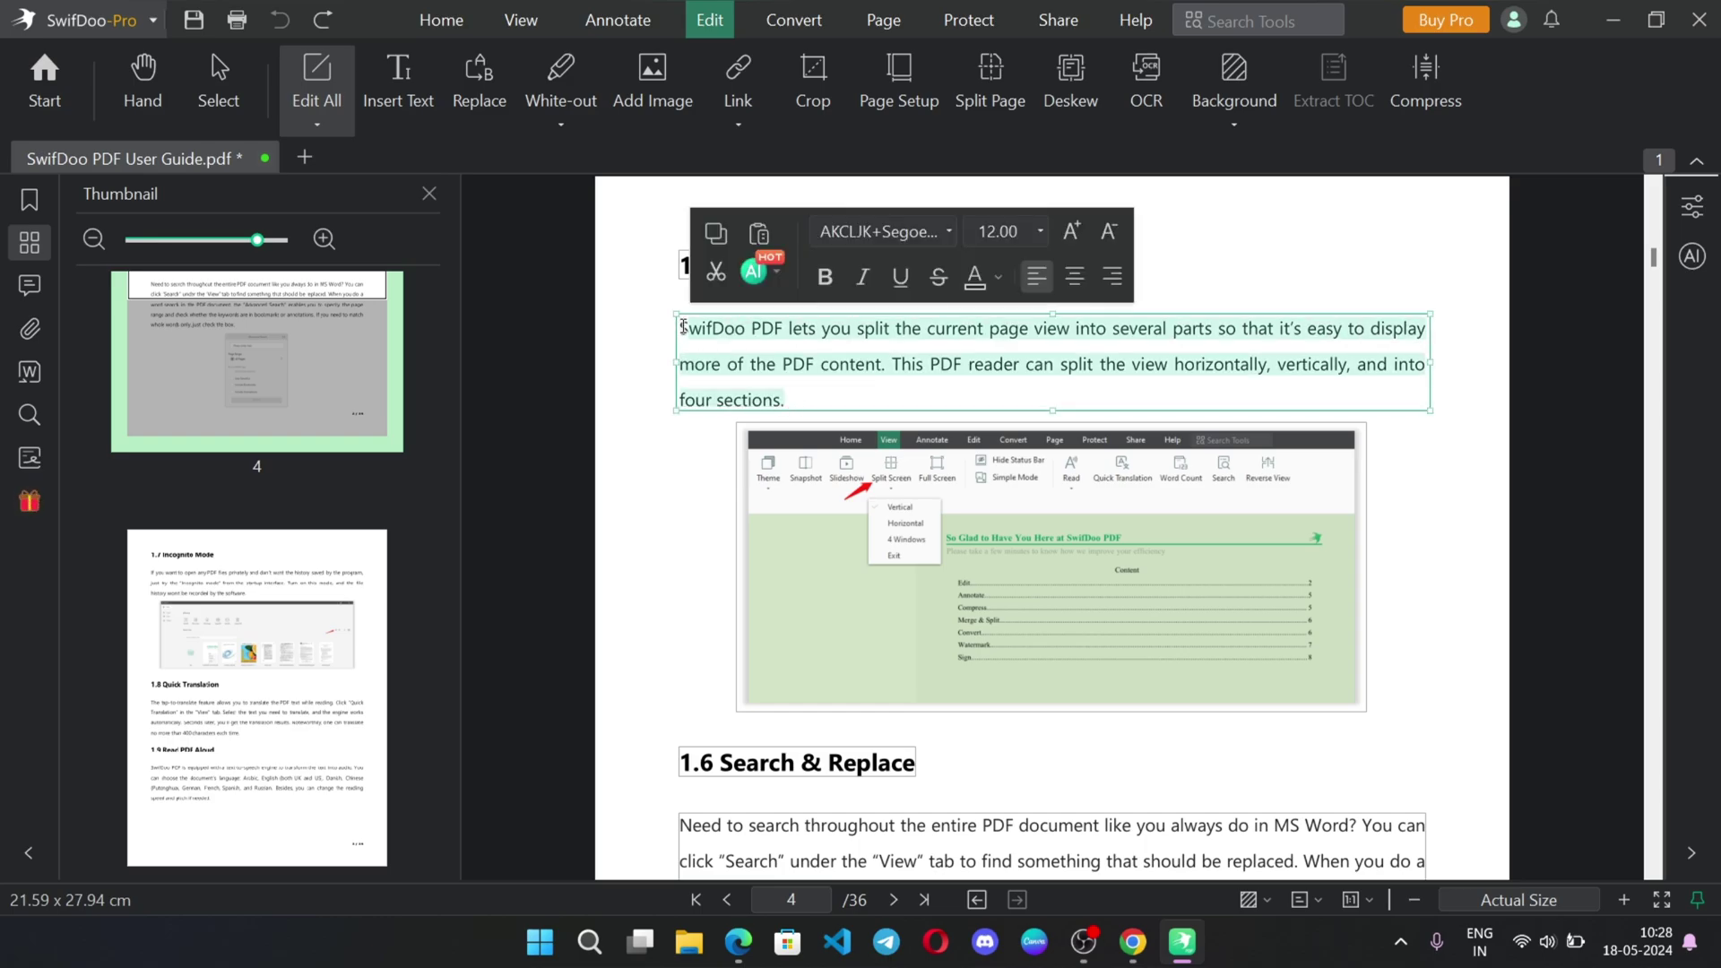
type("Hello ev eryone, welcome back to my channel. Hello hel")
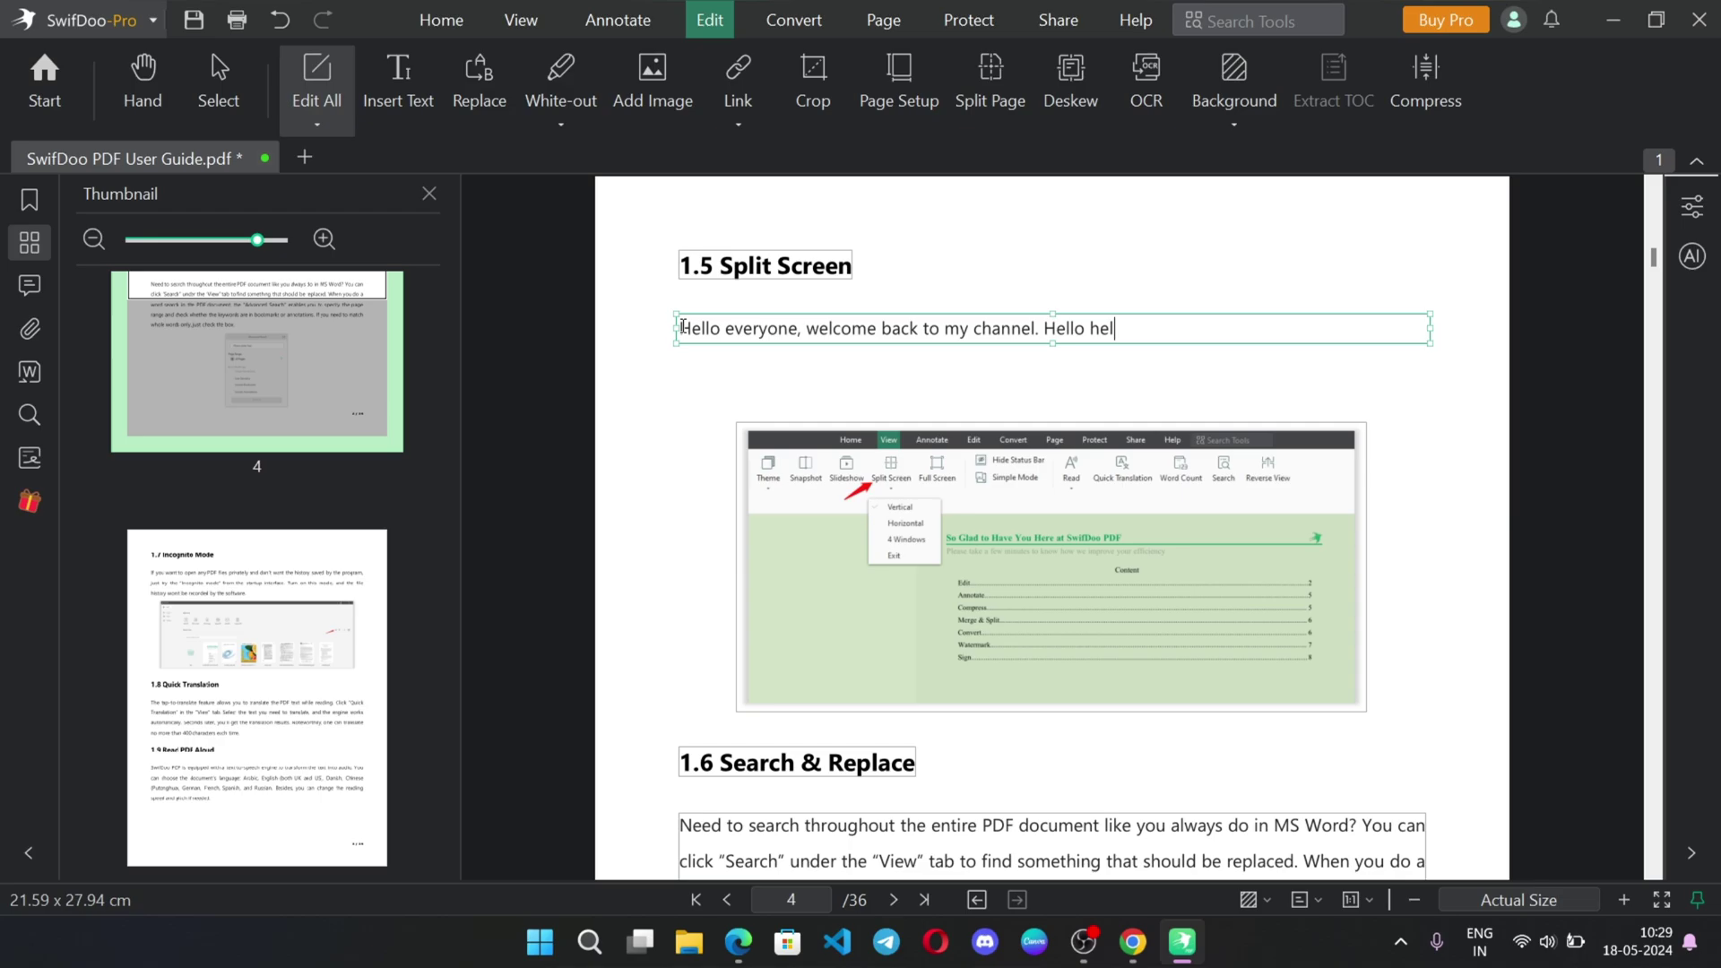
type("tching RGB Tech Channel. Thank")
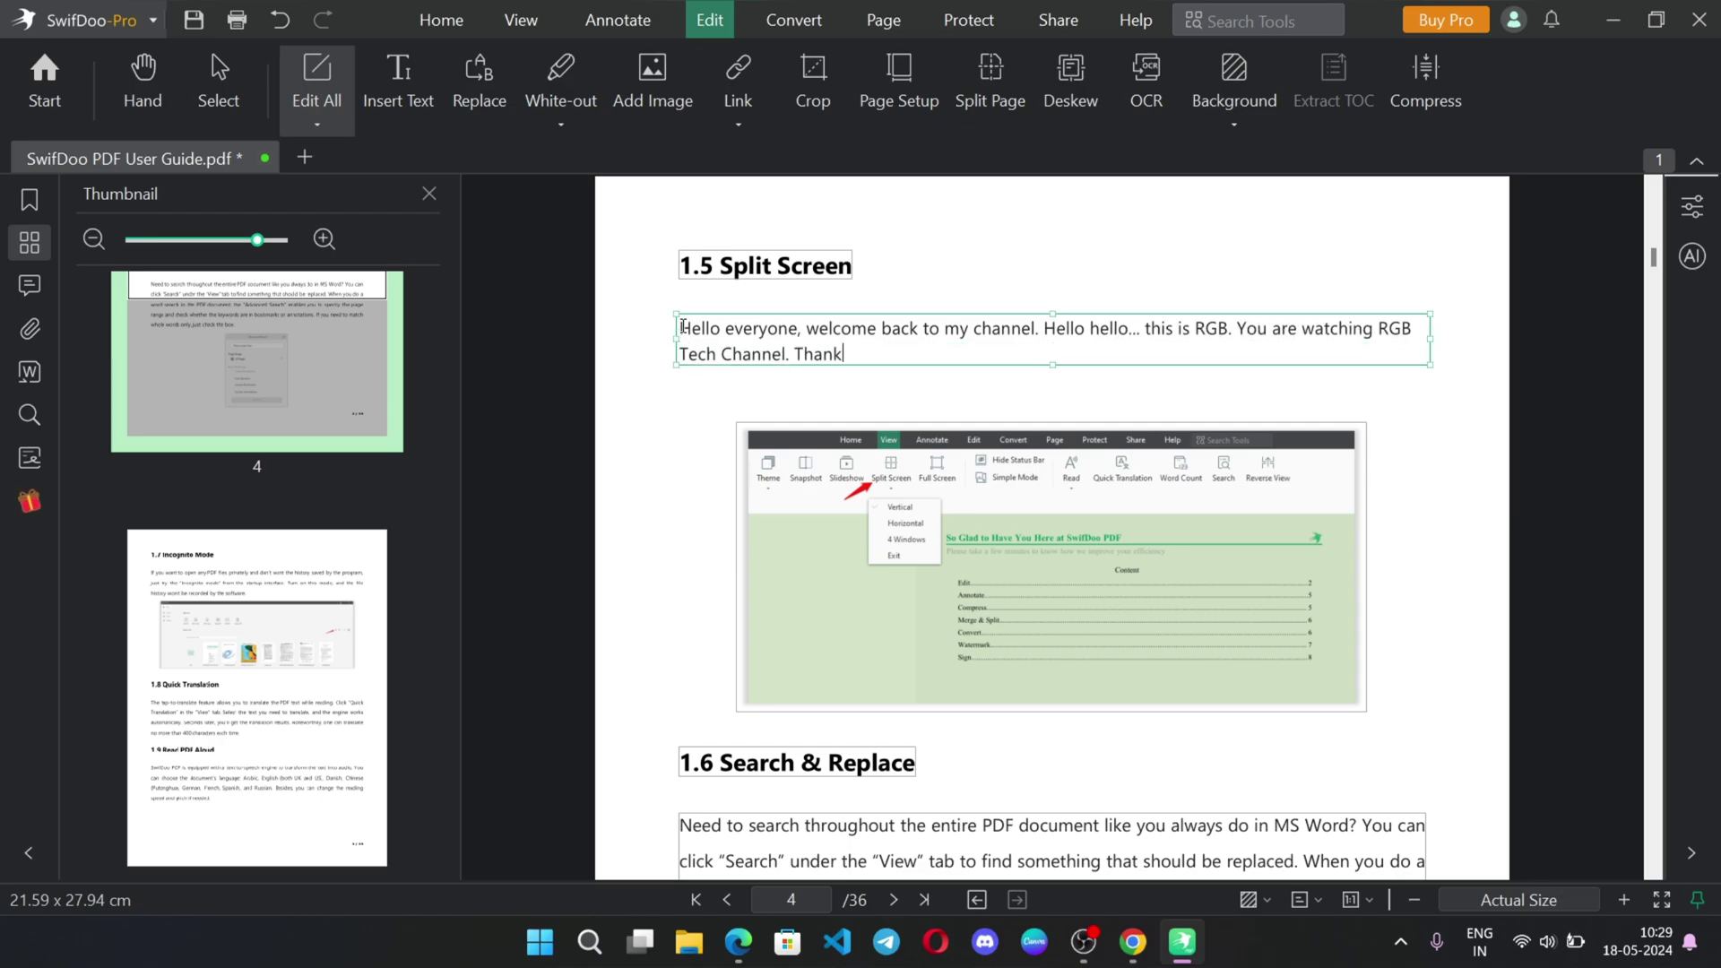
type("s for watching.")
left_click_drag(719, 265, 840, 276)
key("BackSpace")
type("RGB TECH YOUTUBE,")
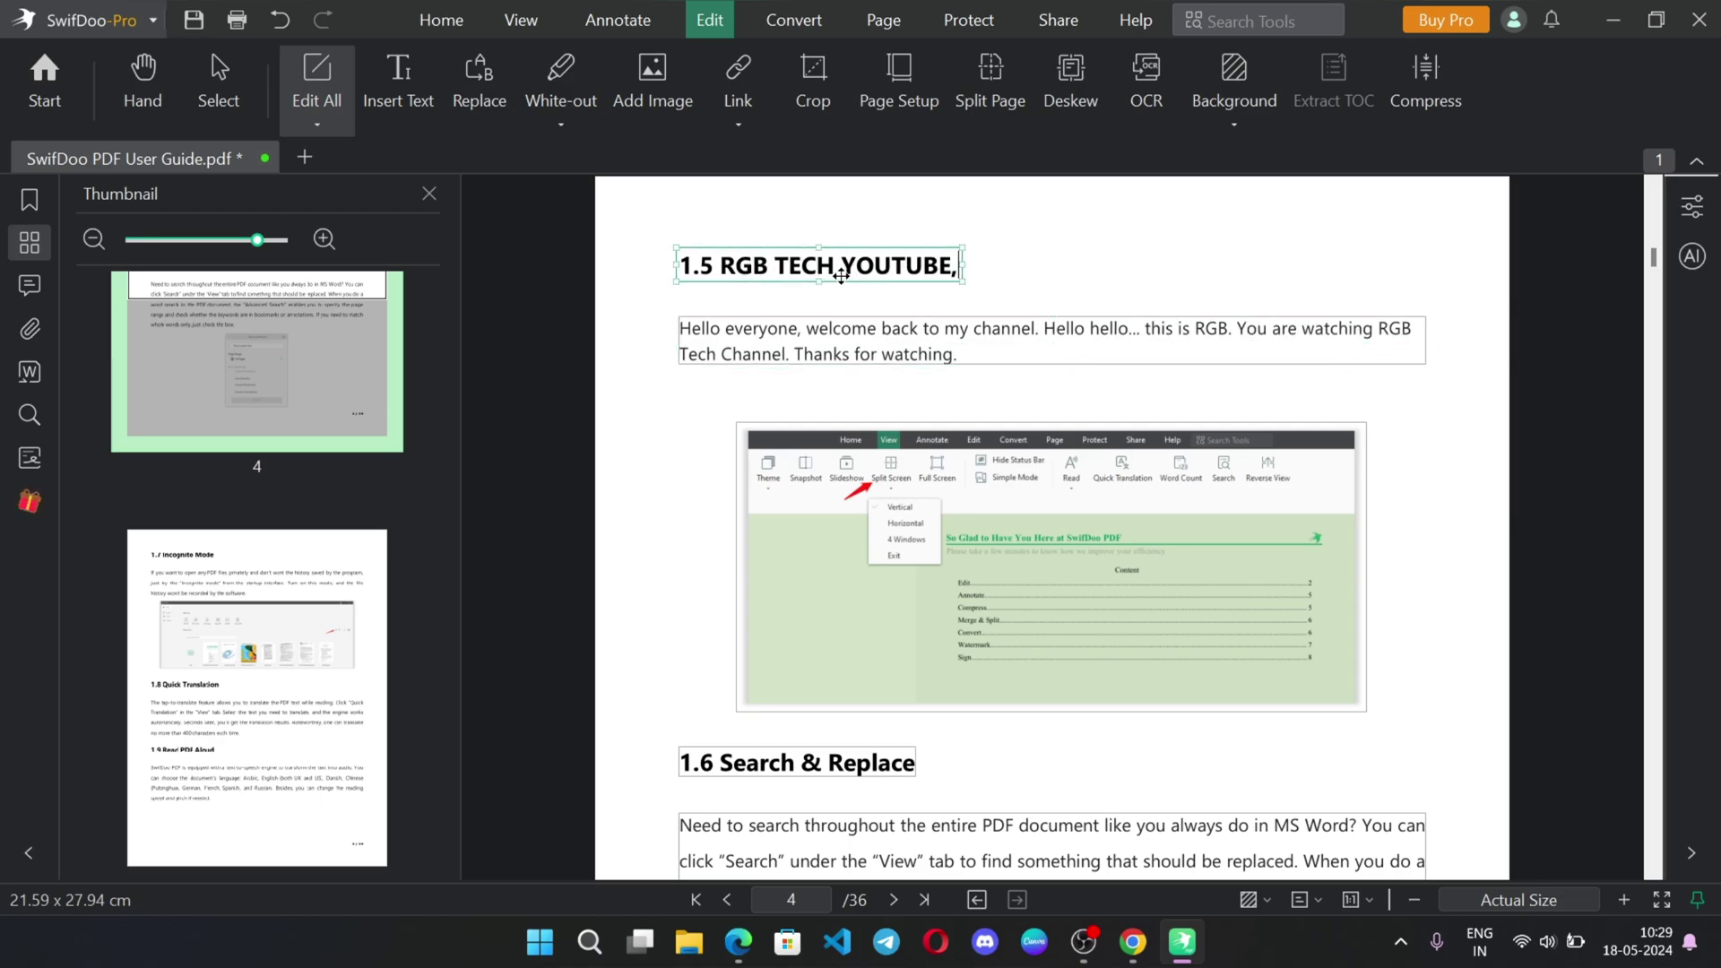
scroll(896, 359, "up", 1)
- Format the greeting paragraph in a Segoe UI font, italic, centred, one point larger
left_click(965, 406)
left_click(939, 285)
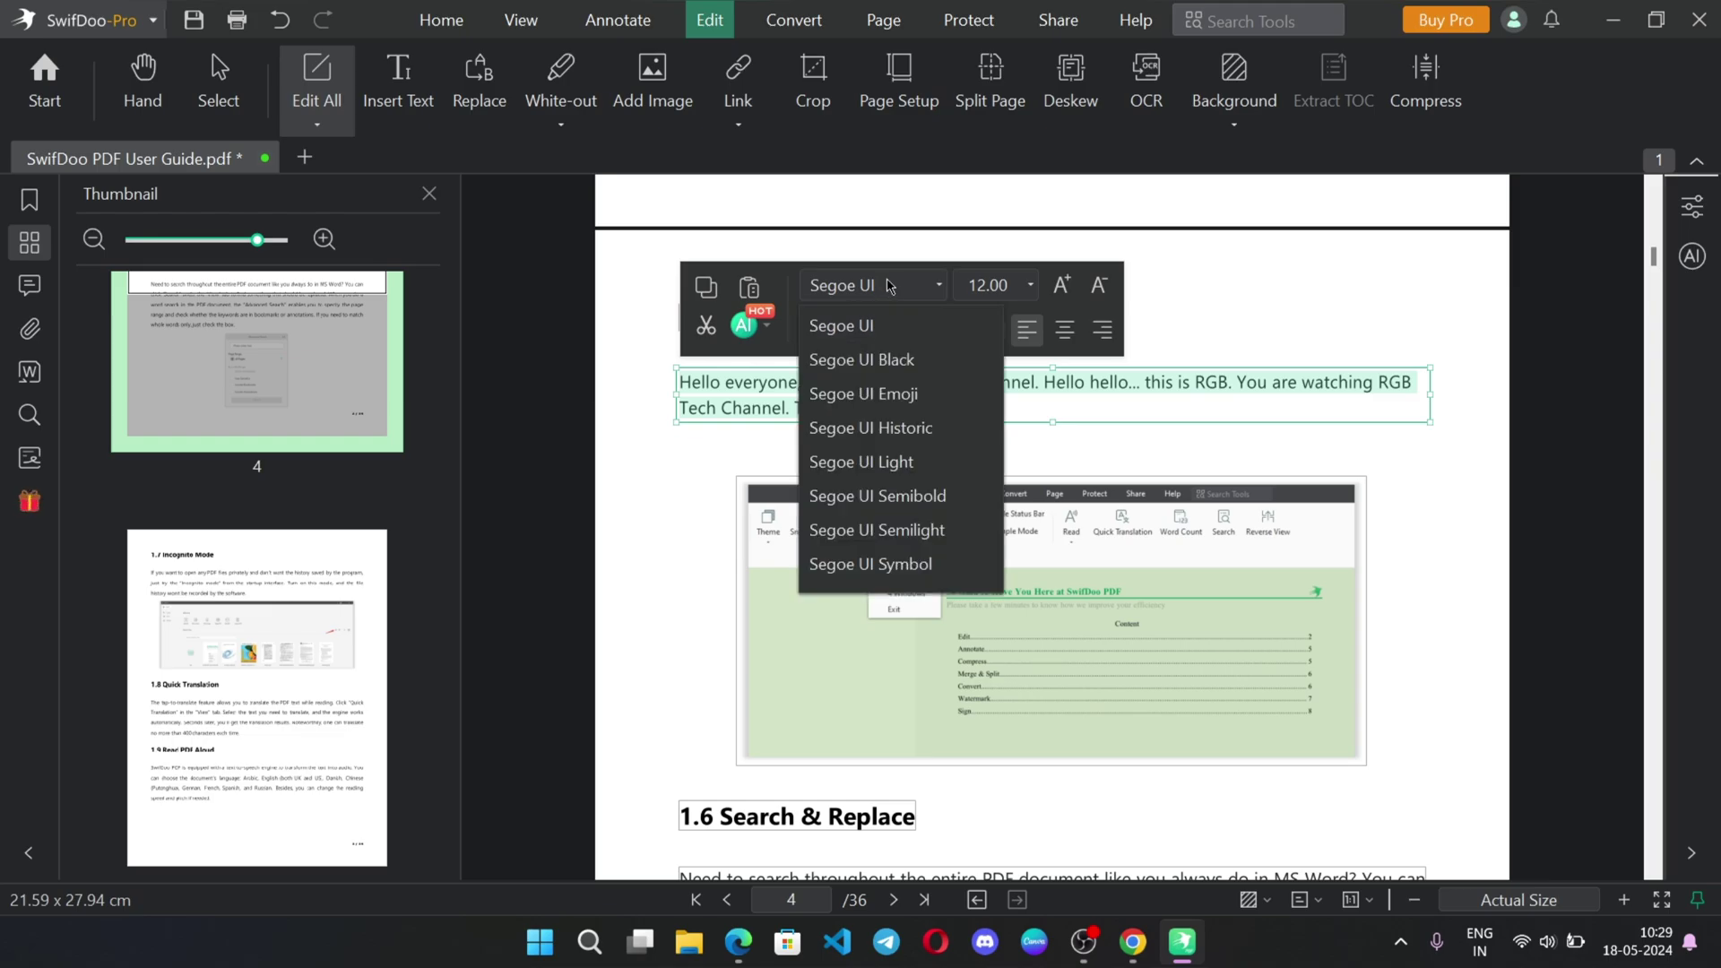
scroll(896, 376, "down", 1)
scroll(896, 376, "down", 2)
left_click(896, 421)
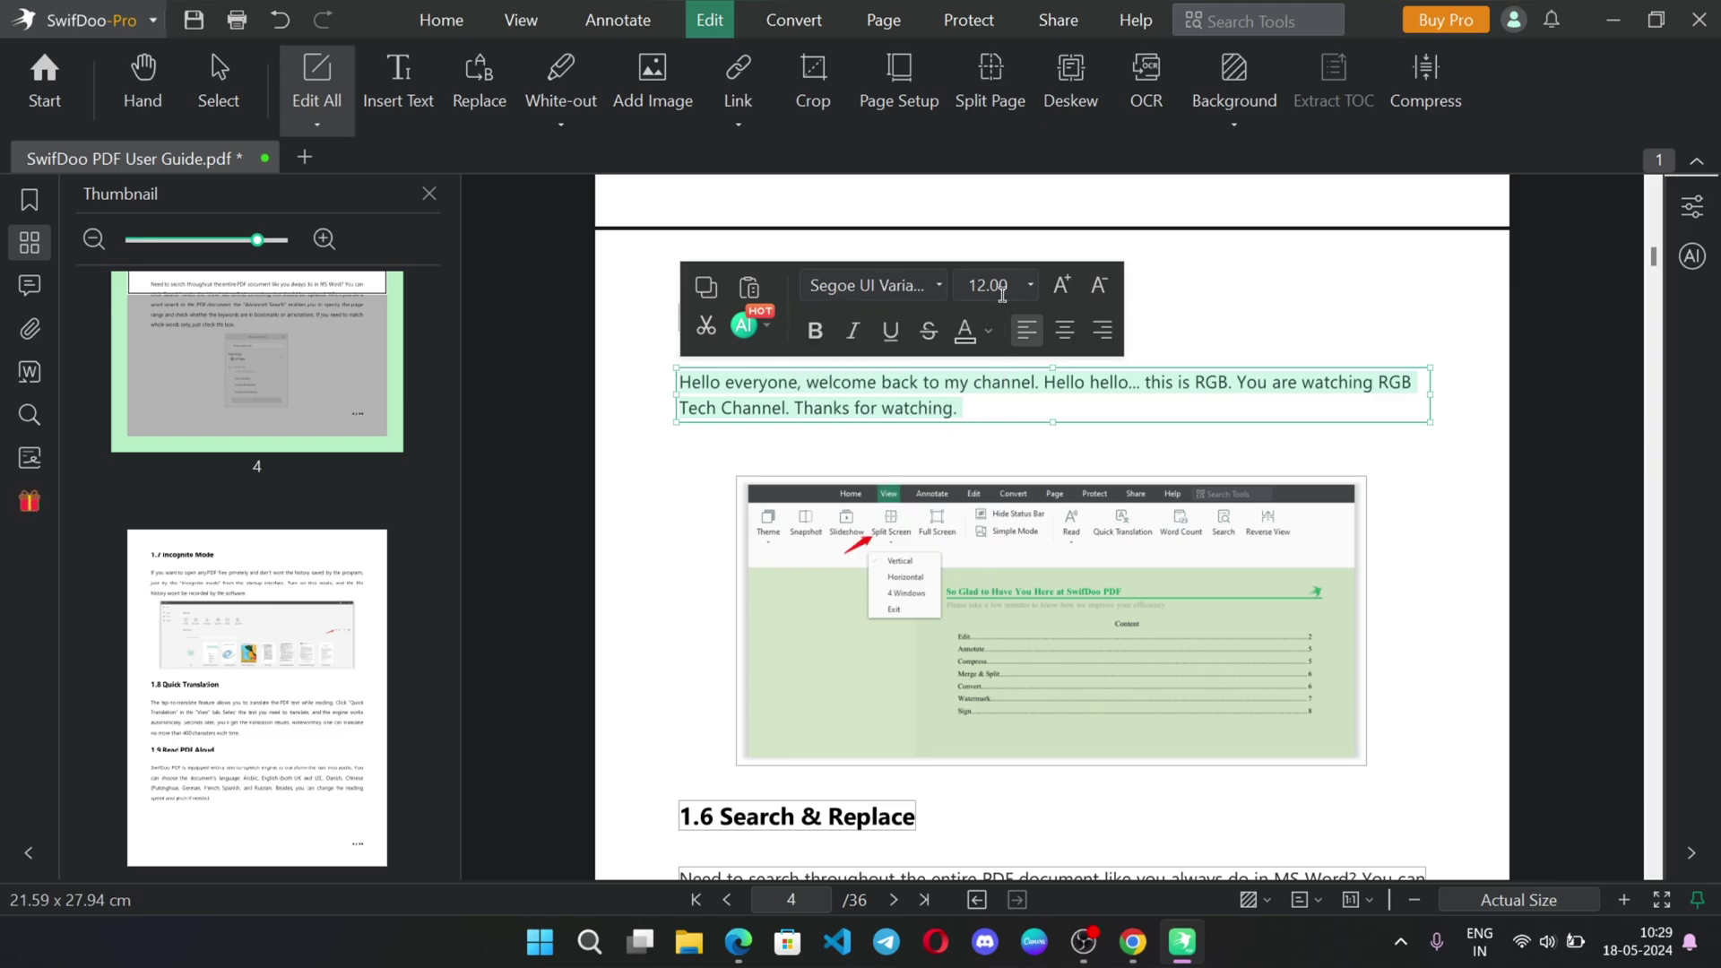
left_click(853, 330)
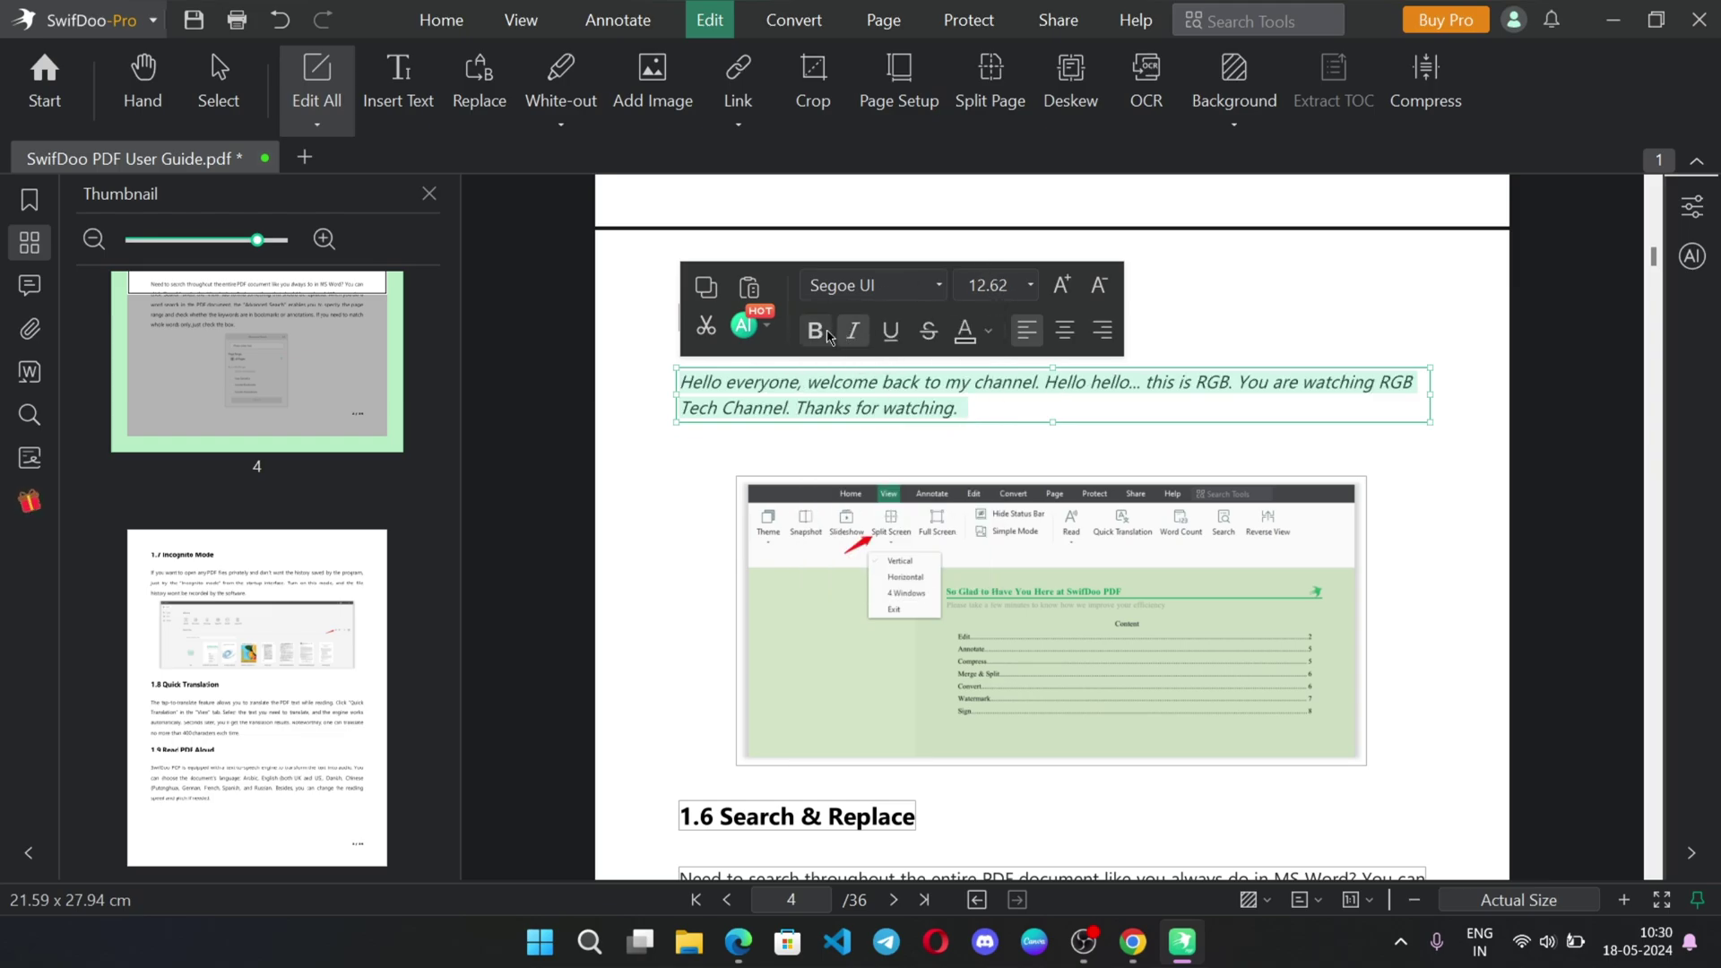
left_click(1065, 330)
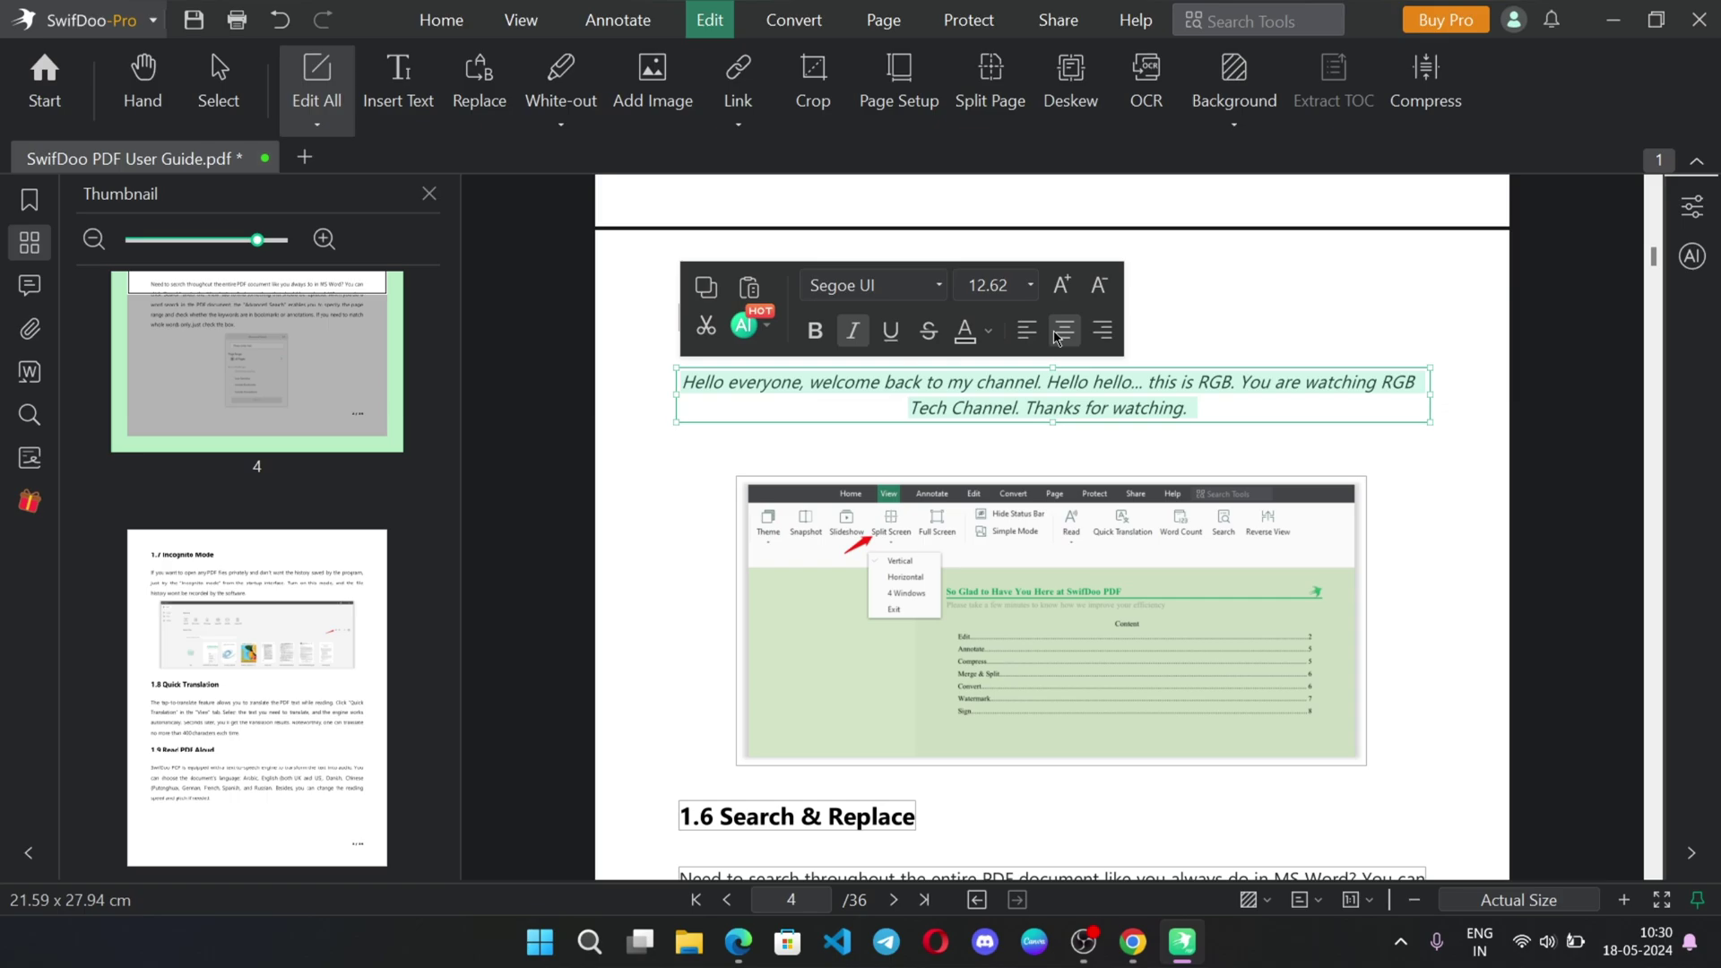
left_click(1064, 285)
- Try cropping, rotating and flipping the Split Screen screenshot
scroll(1069, 293, "down", 1)
left_click(1165, 538)
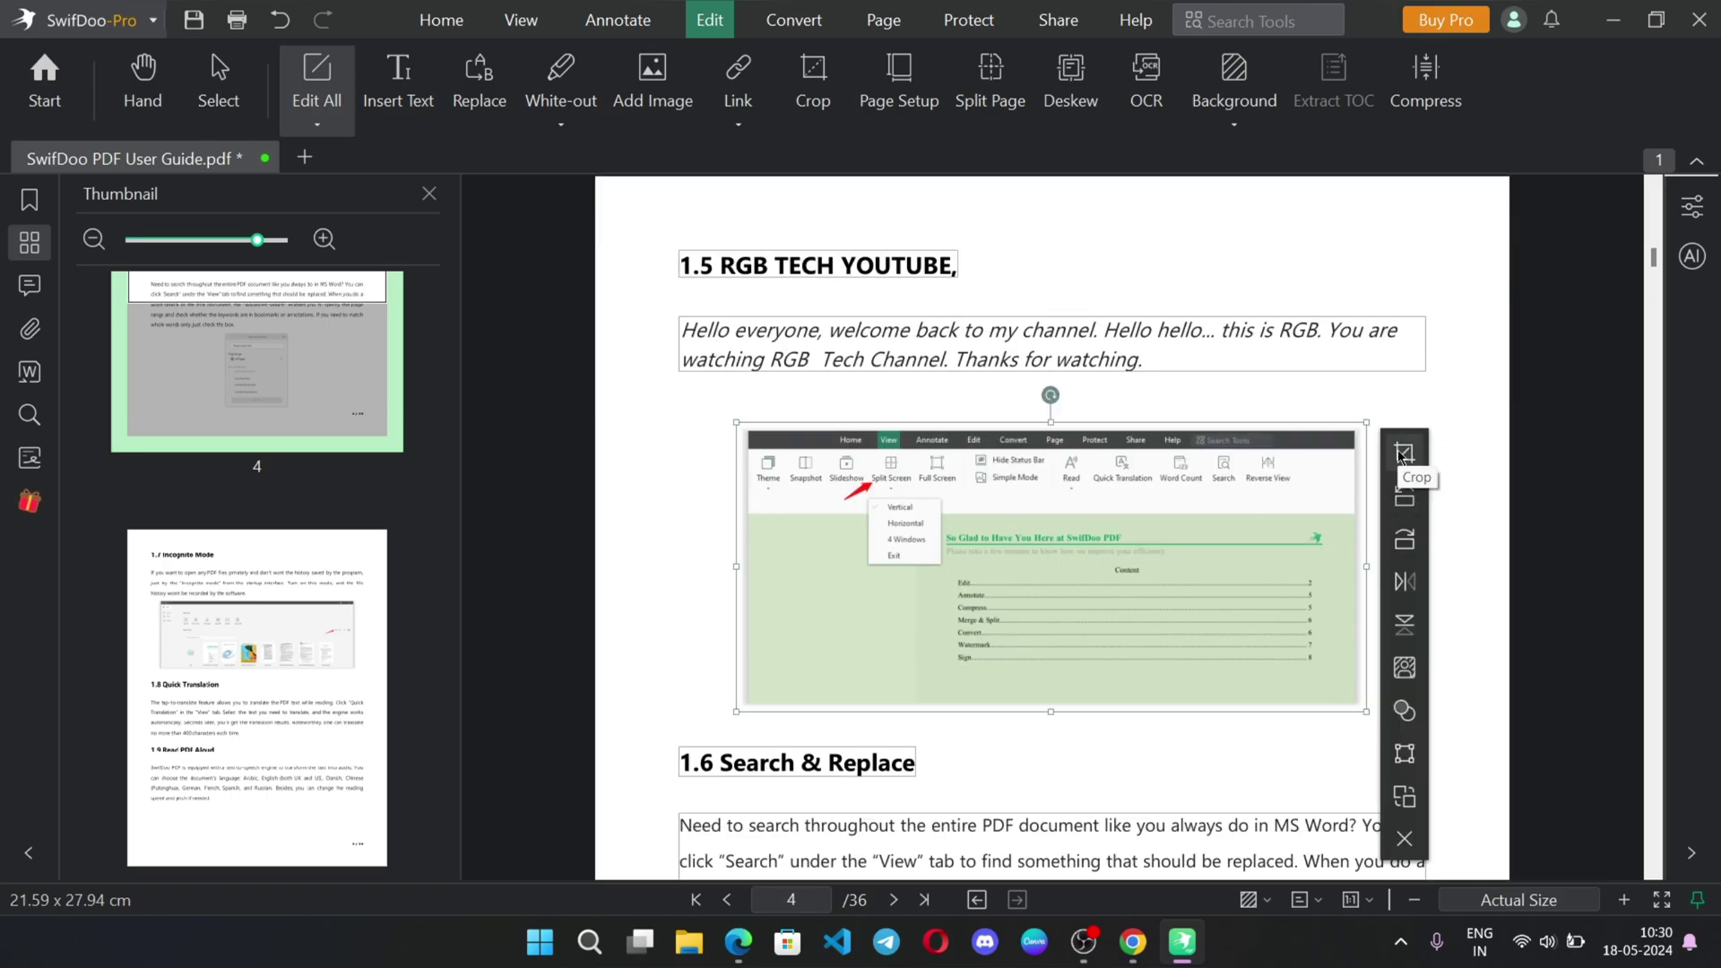
left_click(1404, 469)
left_click(1246, 473)
left_click(1405, 496)
left_click(1405, 539)
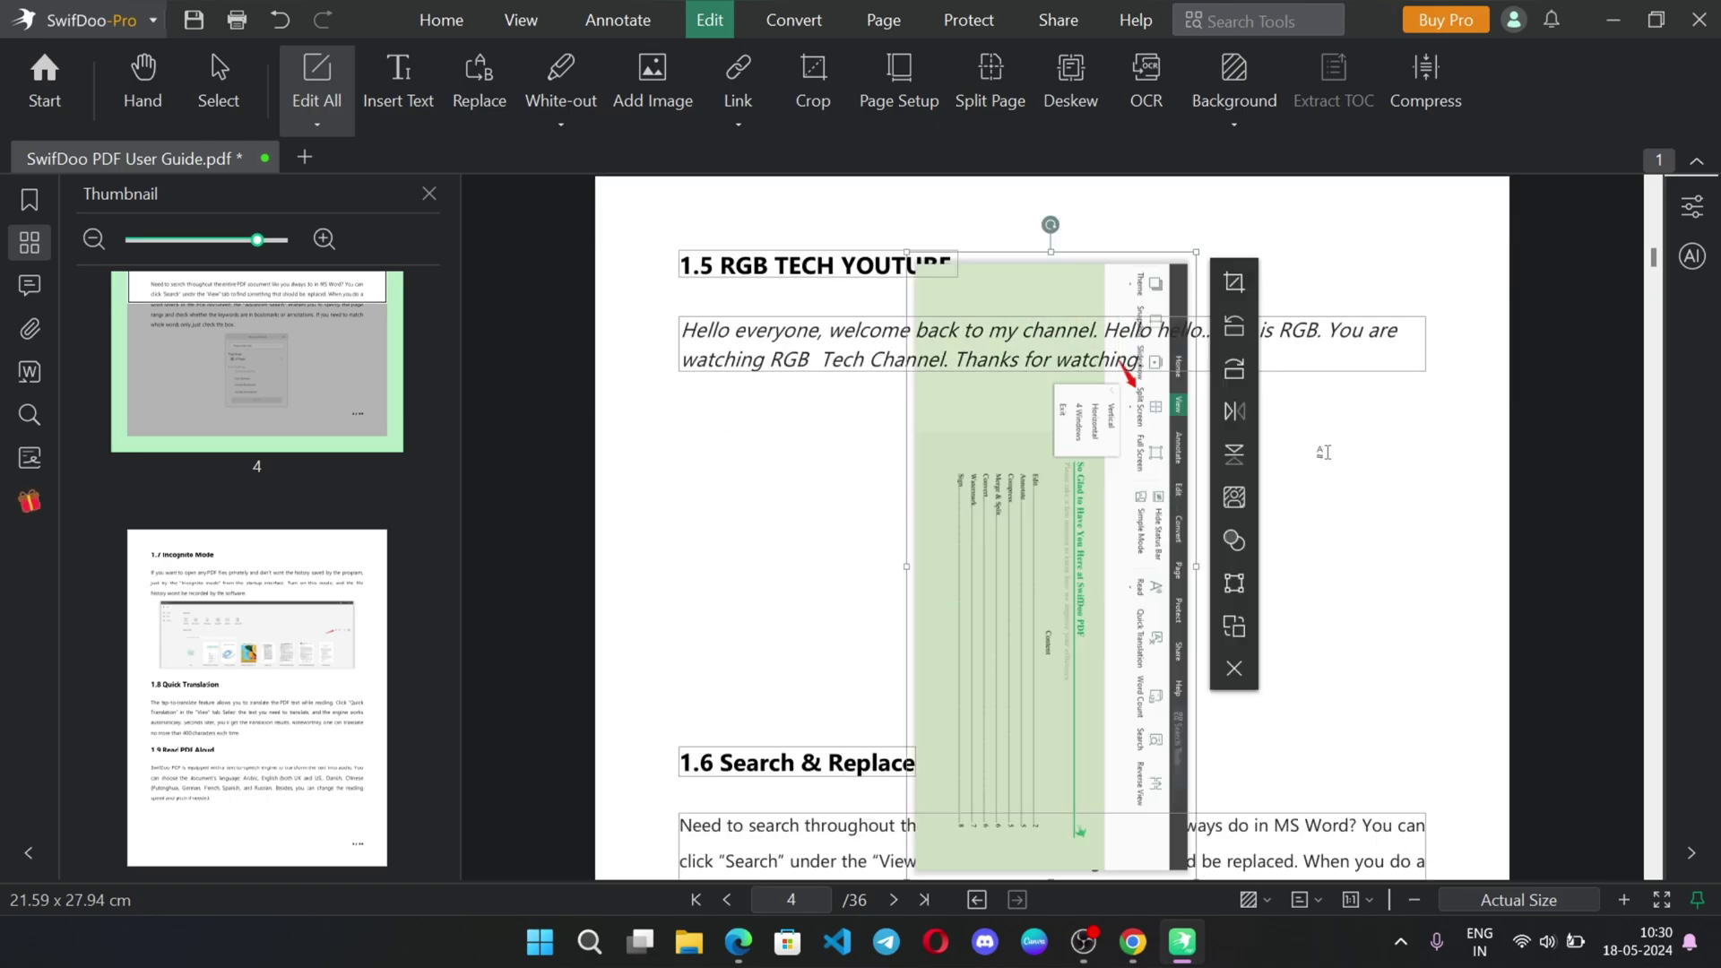
left_click(1404, 625)
left_click(1405, 582)
left_click(1404, 625)
left_click(1405, 581)
left_click(1405, 796)
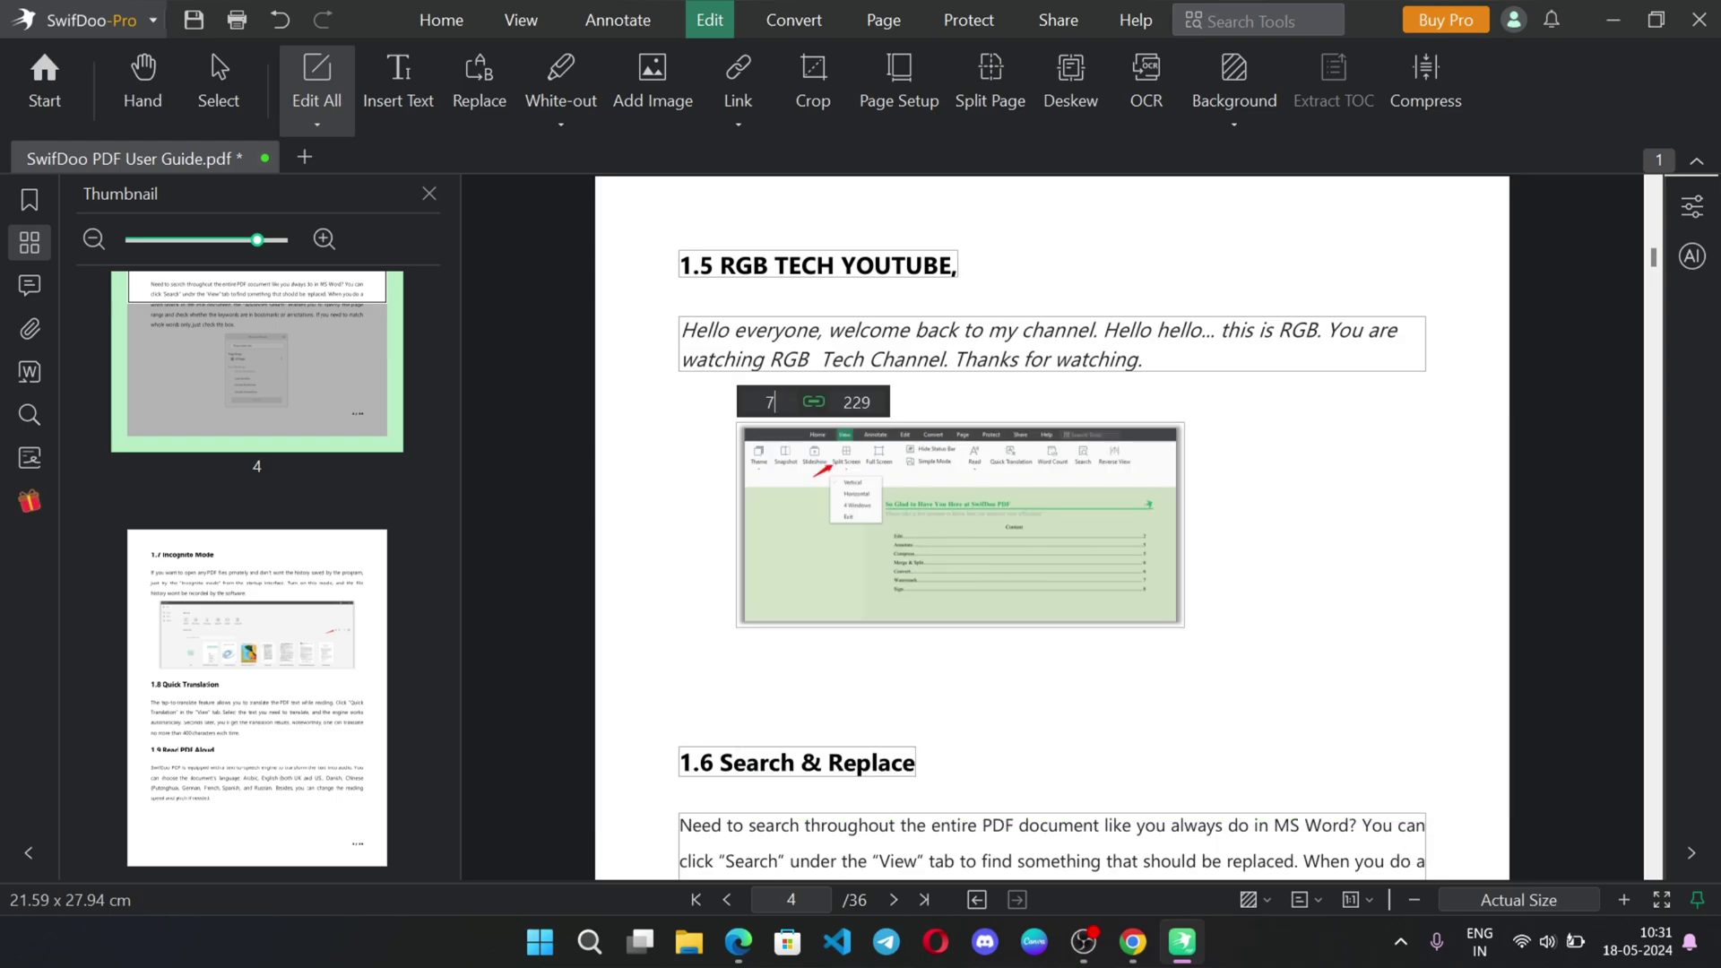
- Set the image height to 355
double_click(879, 400)
type("355")
key("Return")
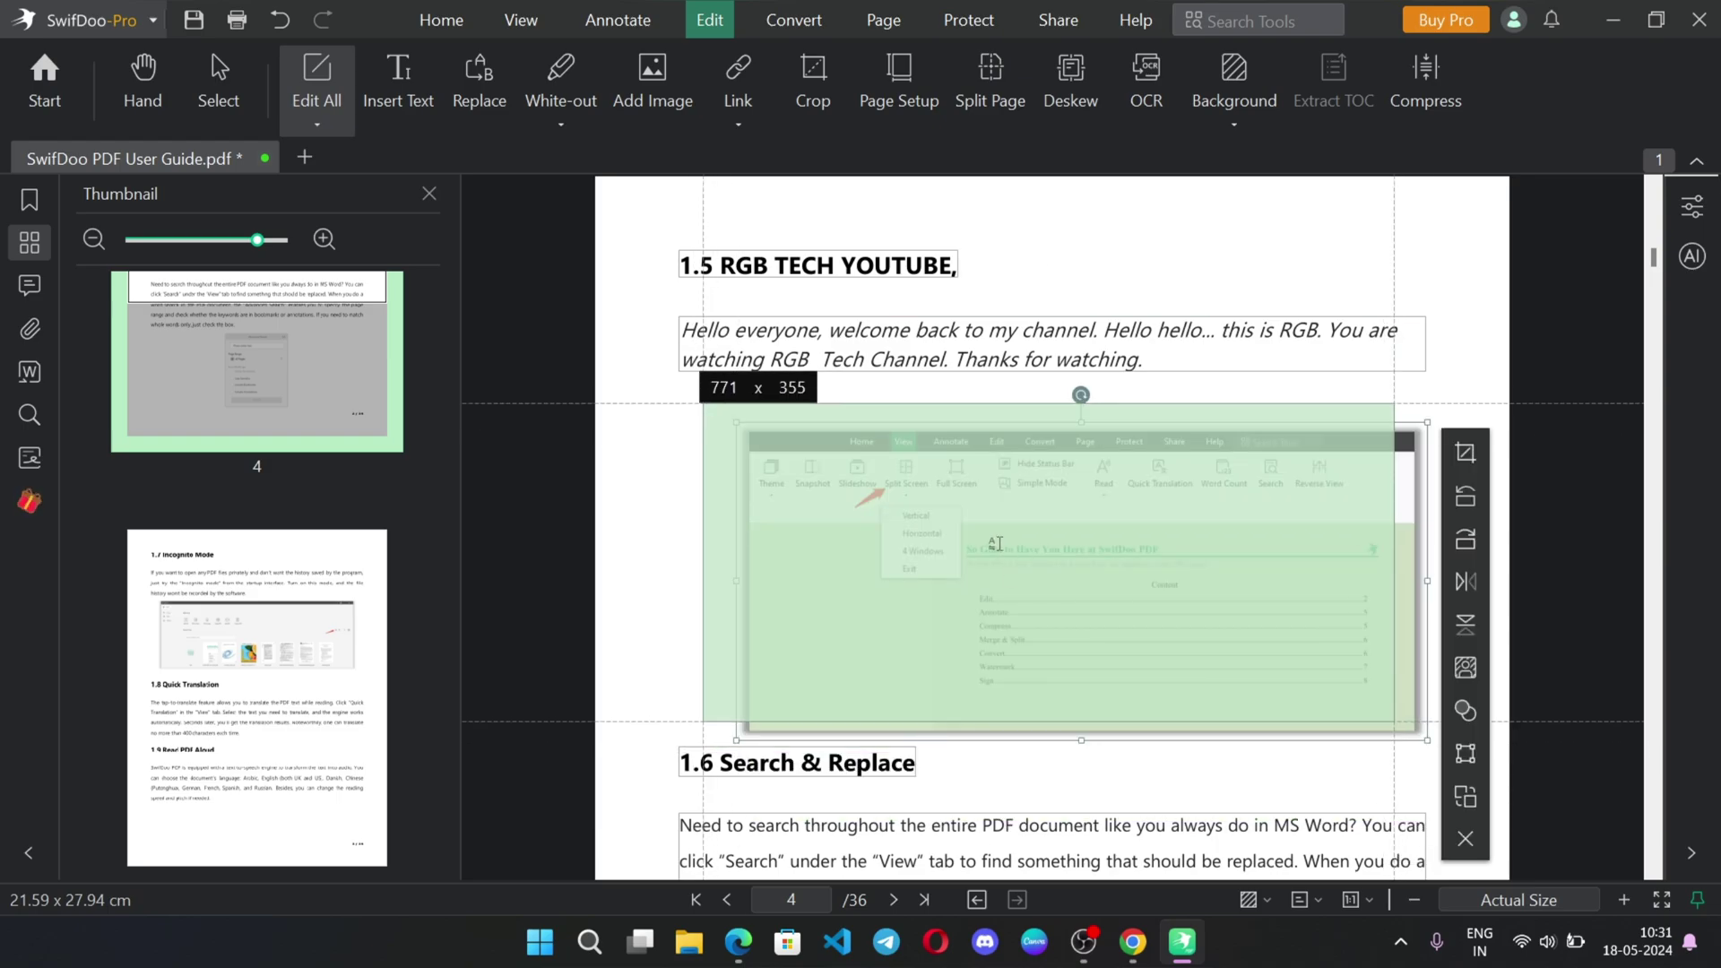
- Replace the Advanced Search screenshot with the RGB picture and return to the start page
double_click(1331, 578)
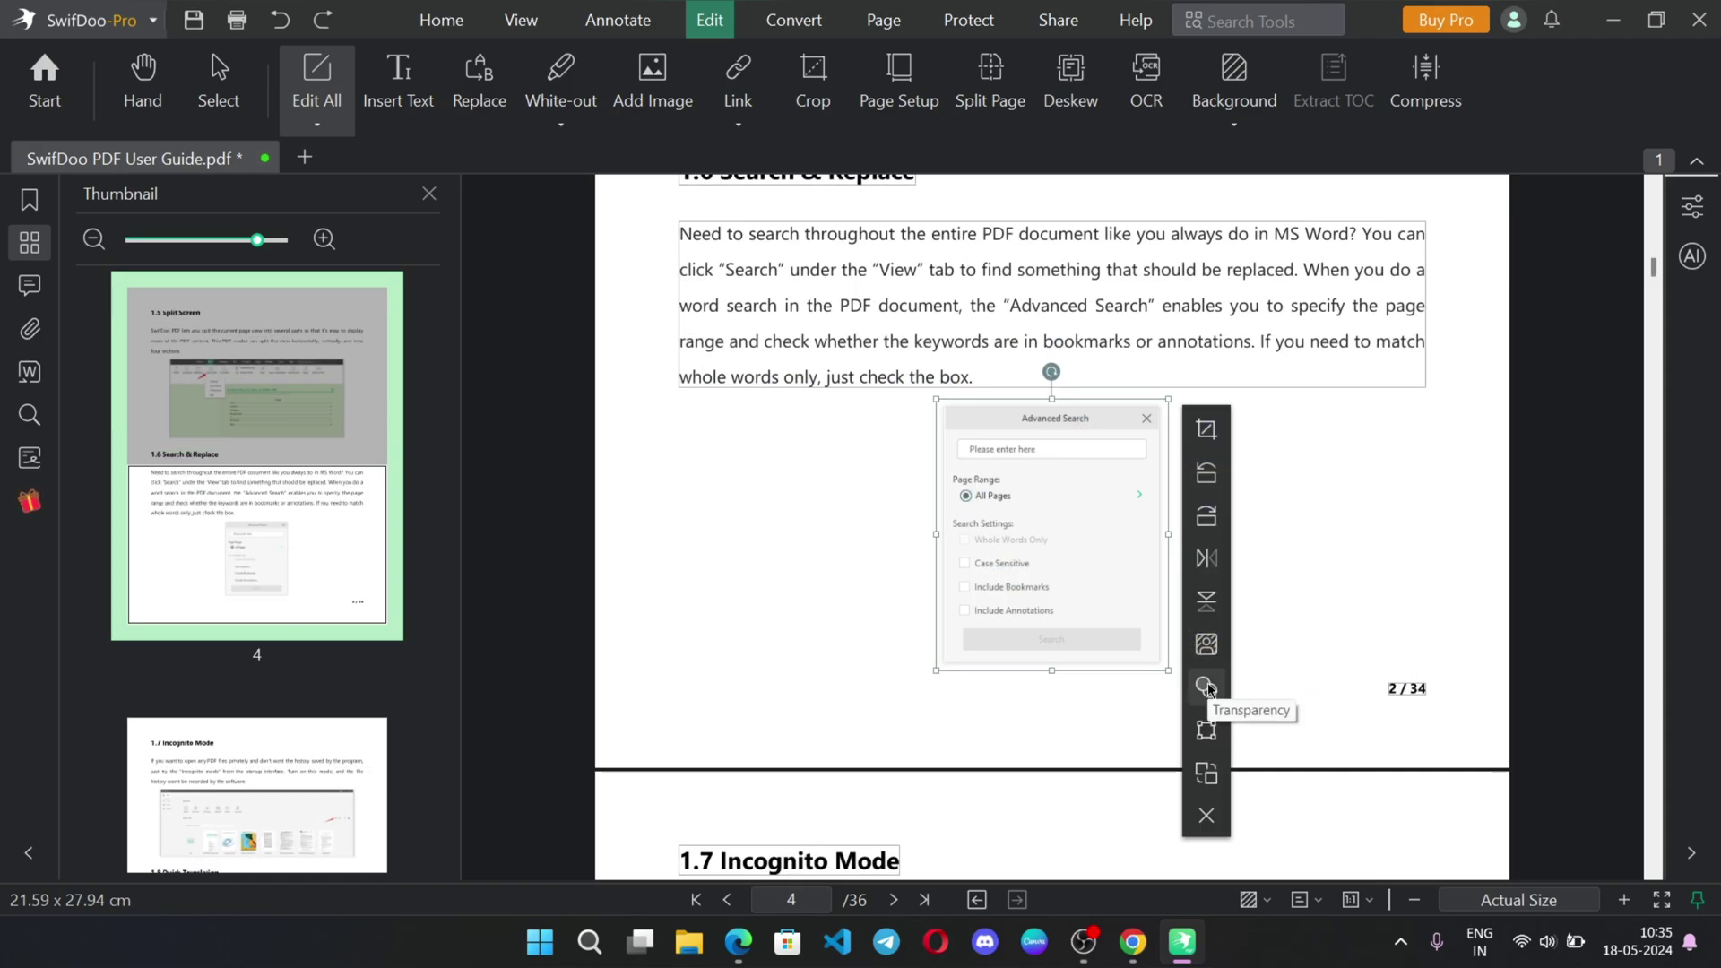
left_click(1206, 730)
double_click(1345, 661)
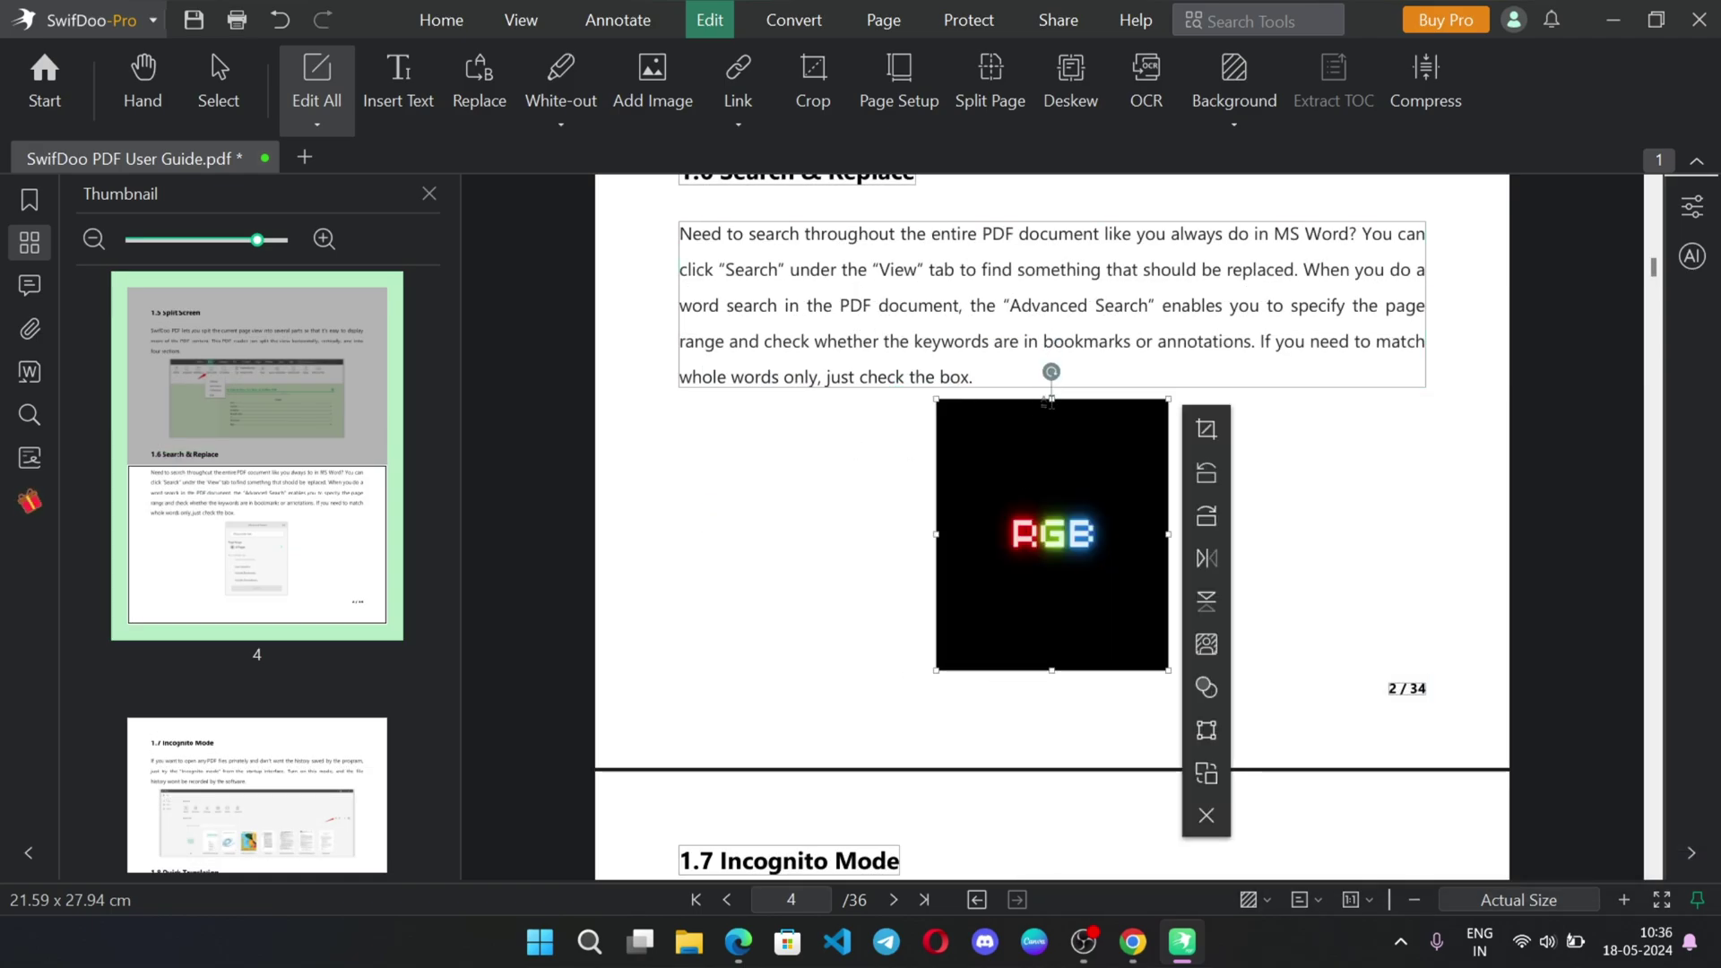
scroll(881, 683, "up", 2)
scroll(851, 537, "up", 3)
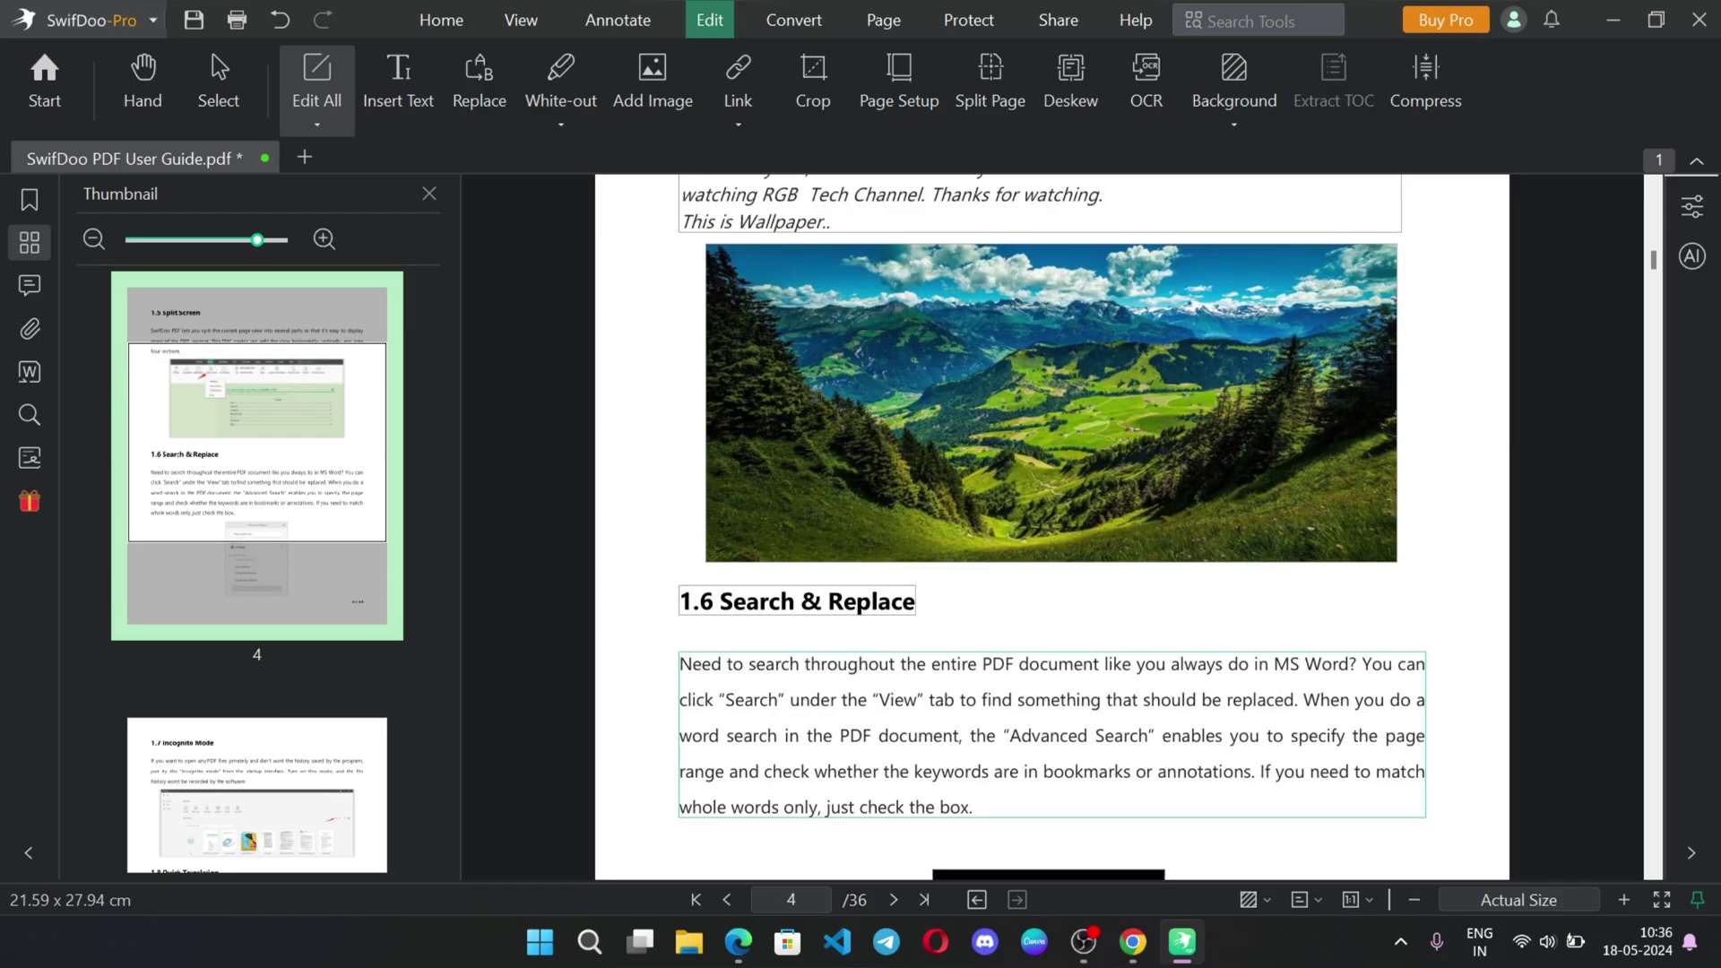
scroll(817, 395, "up", 3)
left_click(45, 80)
- Create a new blank PDF and apply page-splitting lines to it
left_click(107, 283)
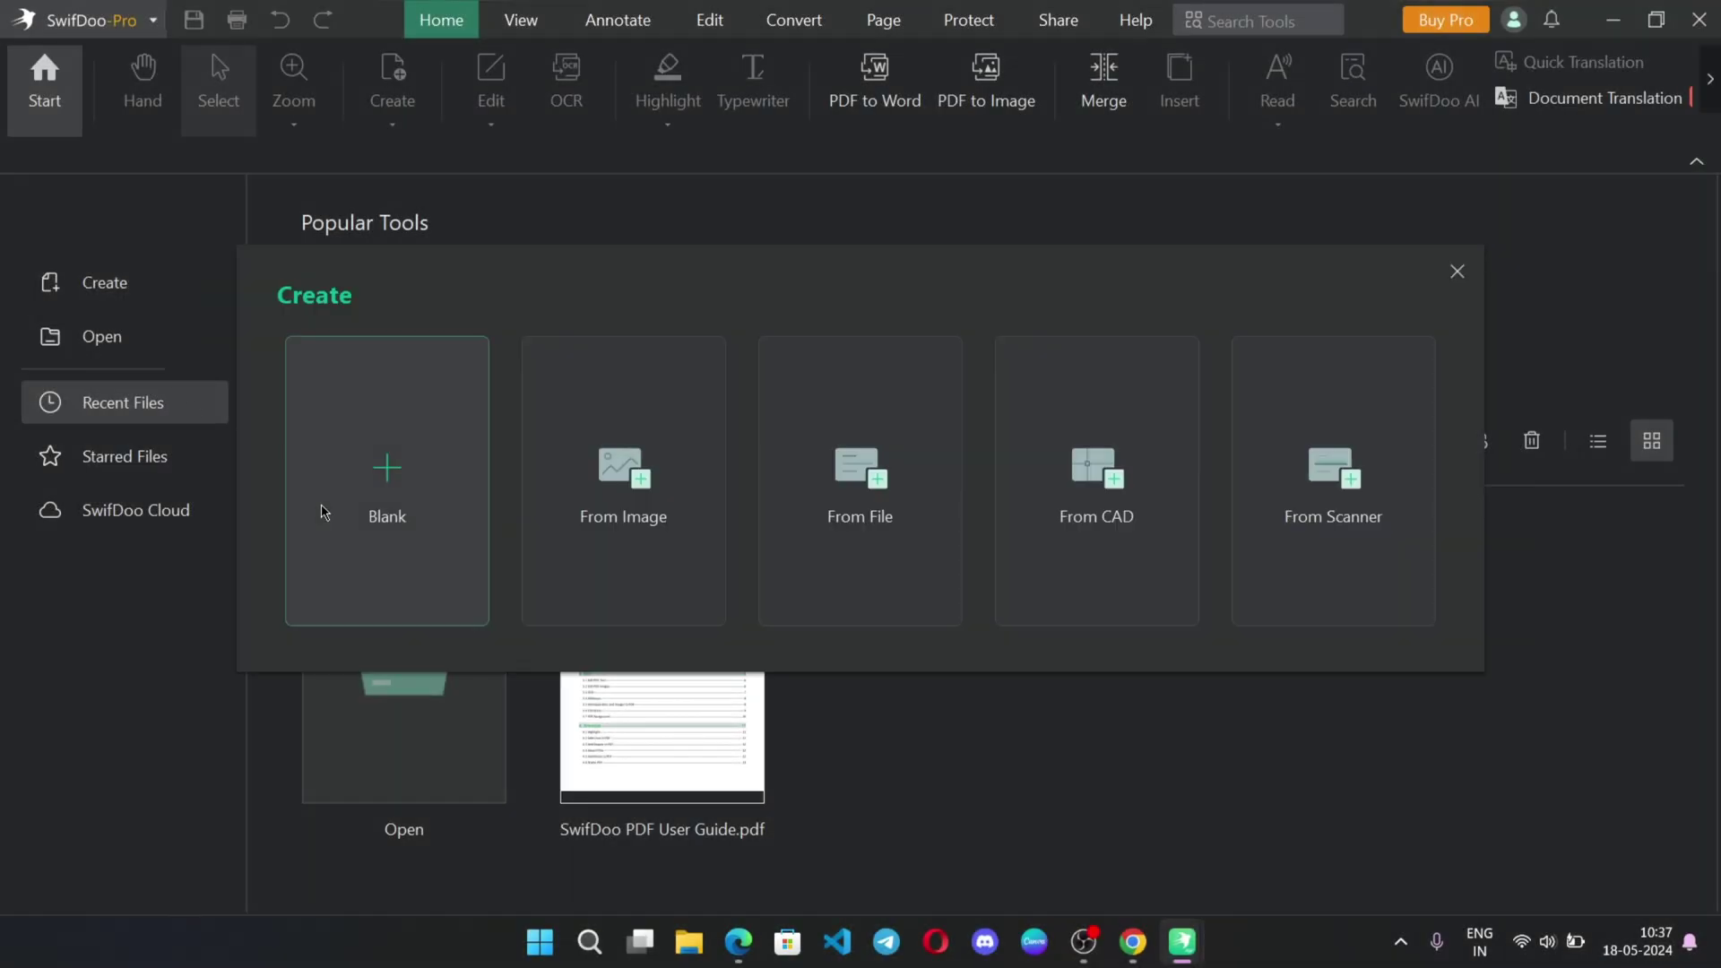
left_click(359, 502)
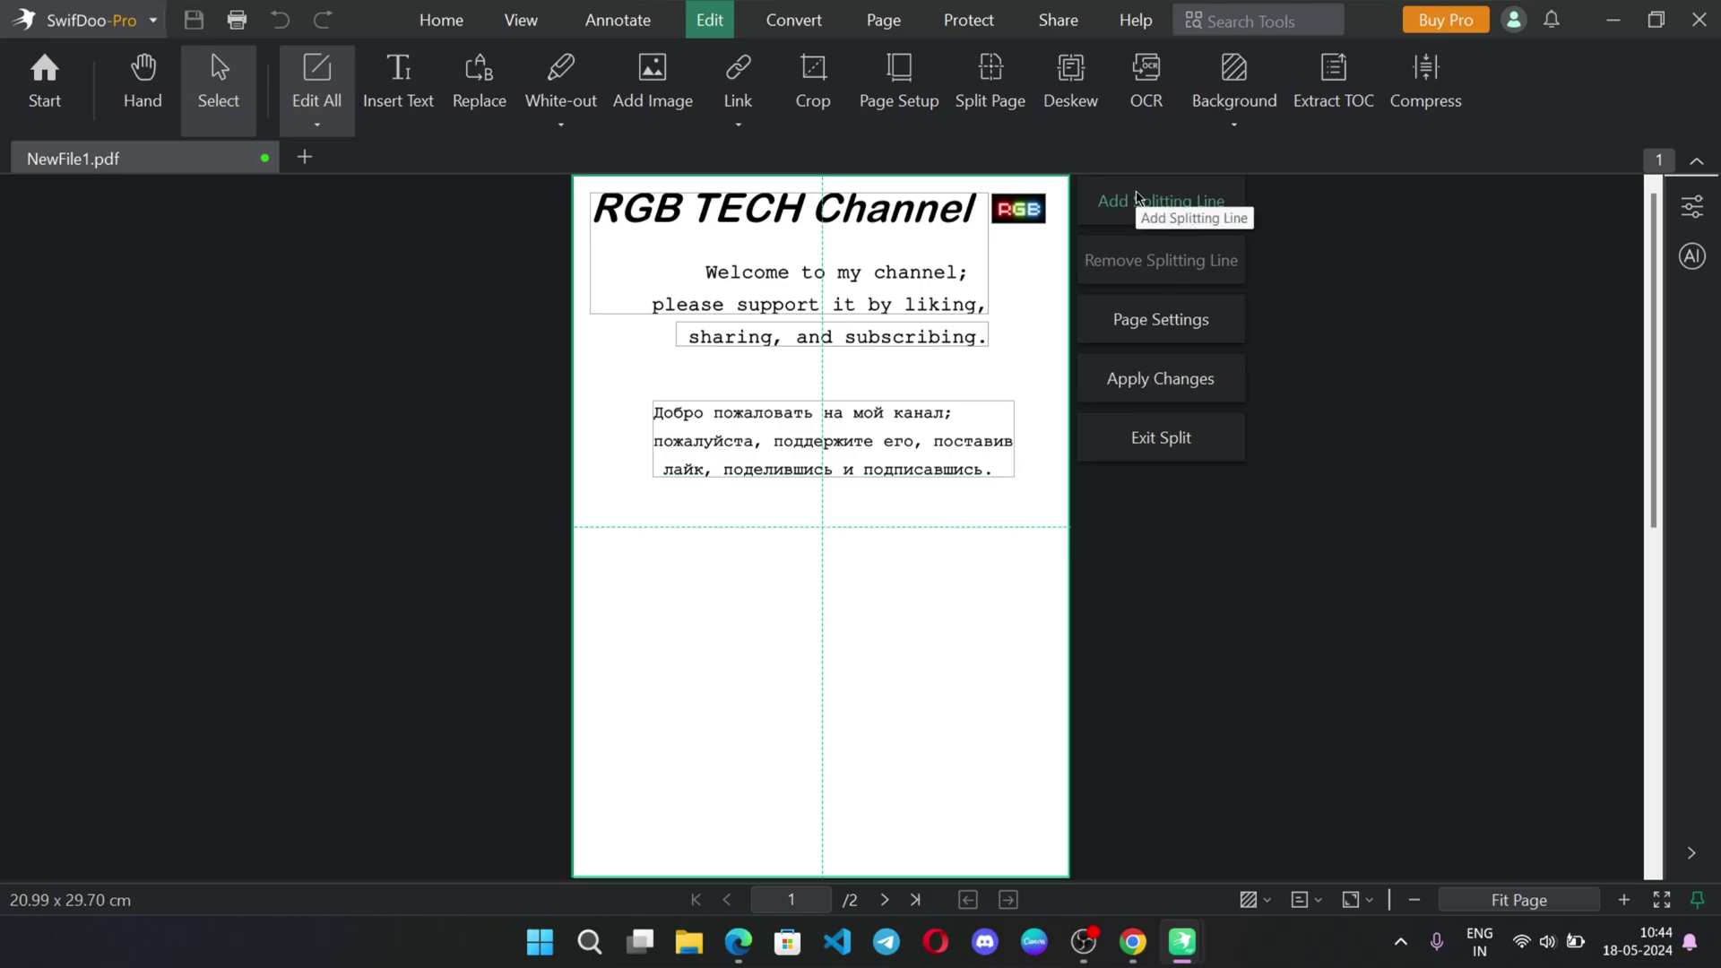
left_click(1160, 379)
left_click(1080, 539)
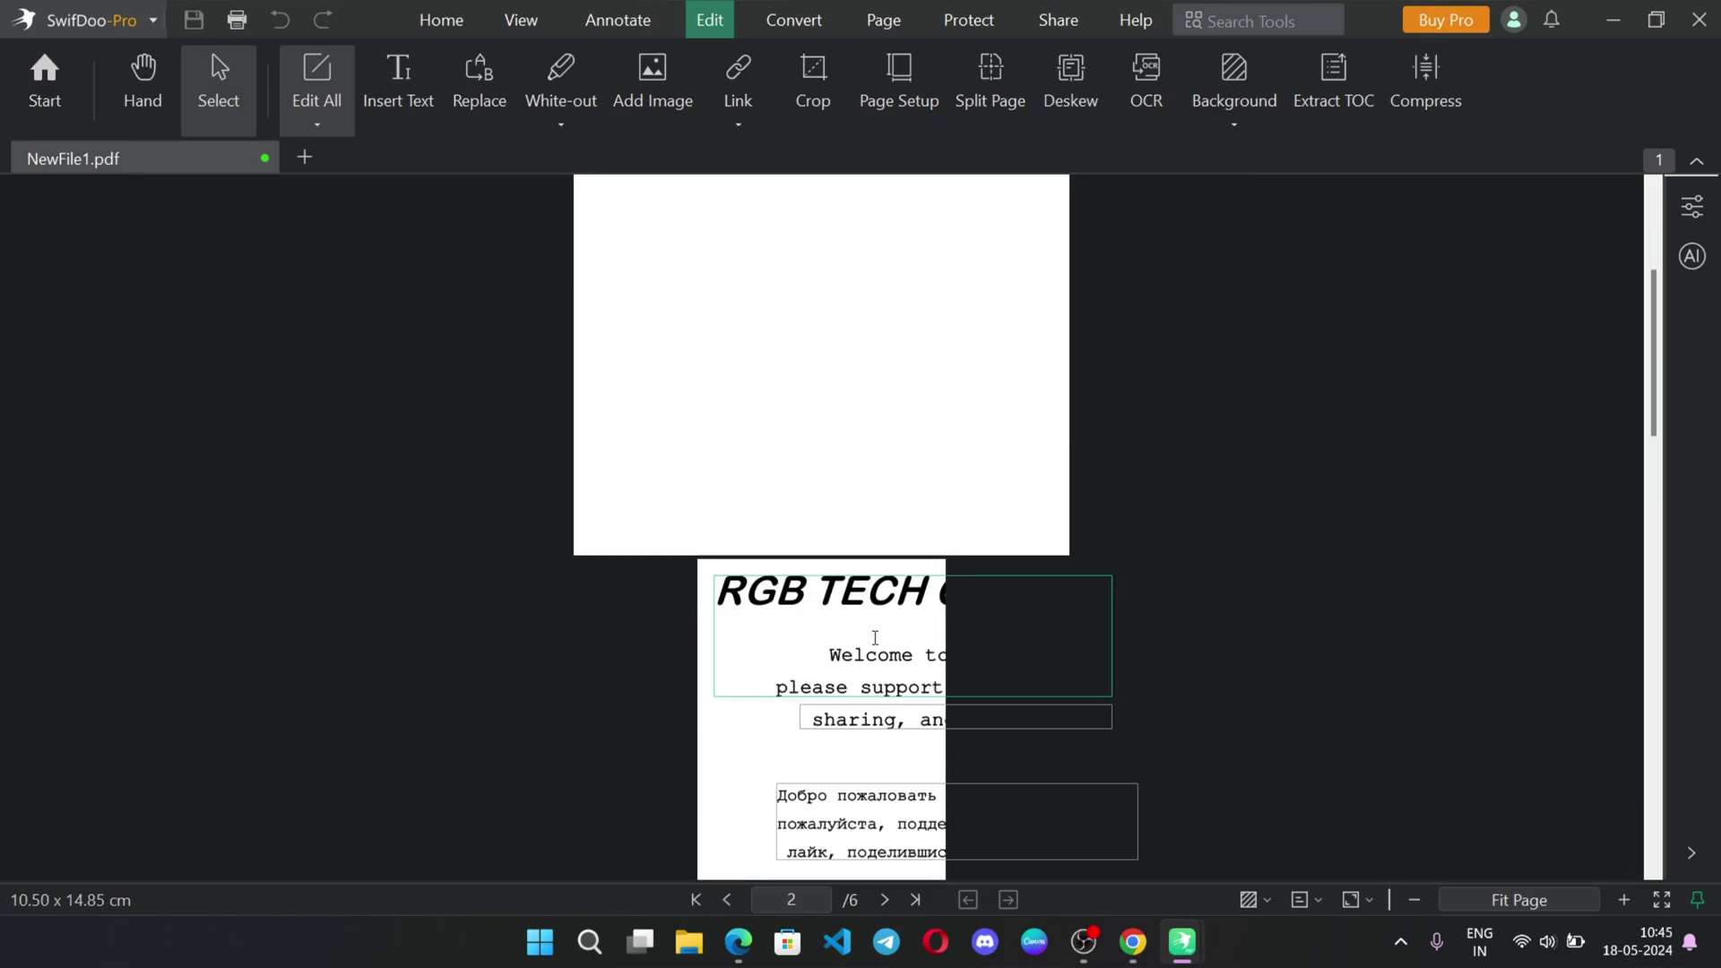
scroll(876, 645, "down", 5)
scroll(735, 717, "down", 2)
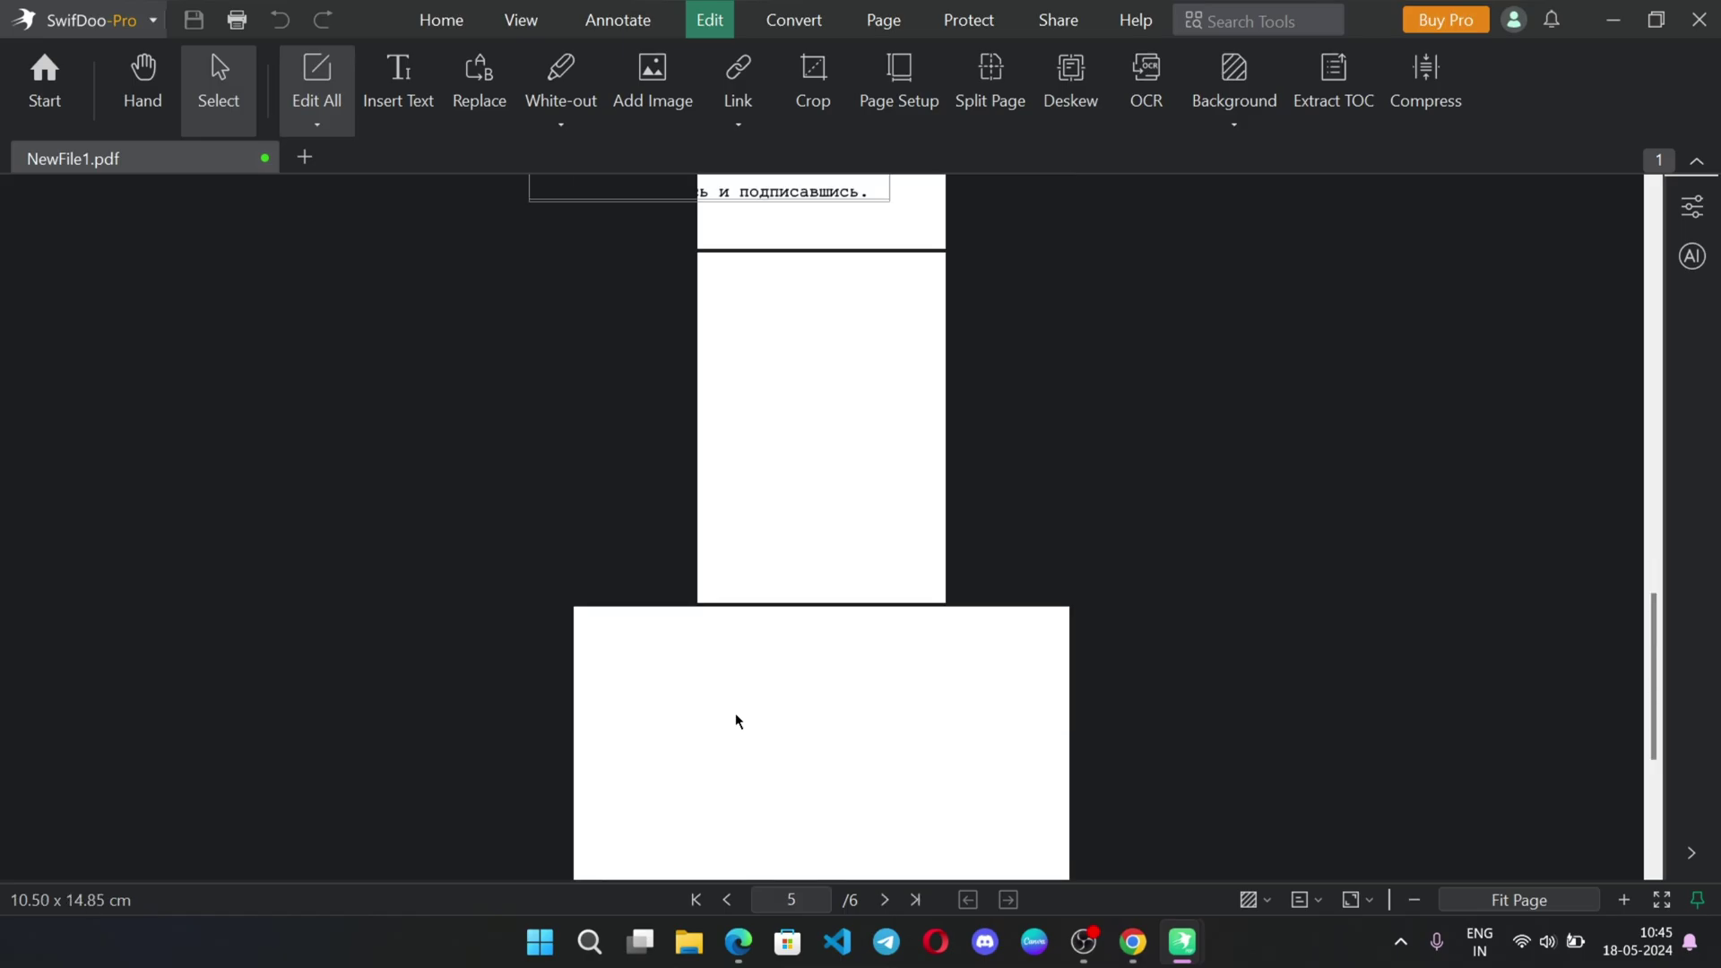
scroll(735, 713, "down", 4)
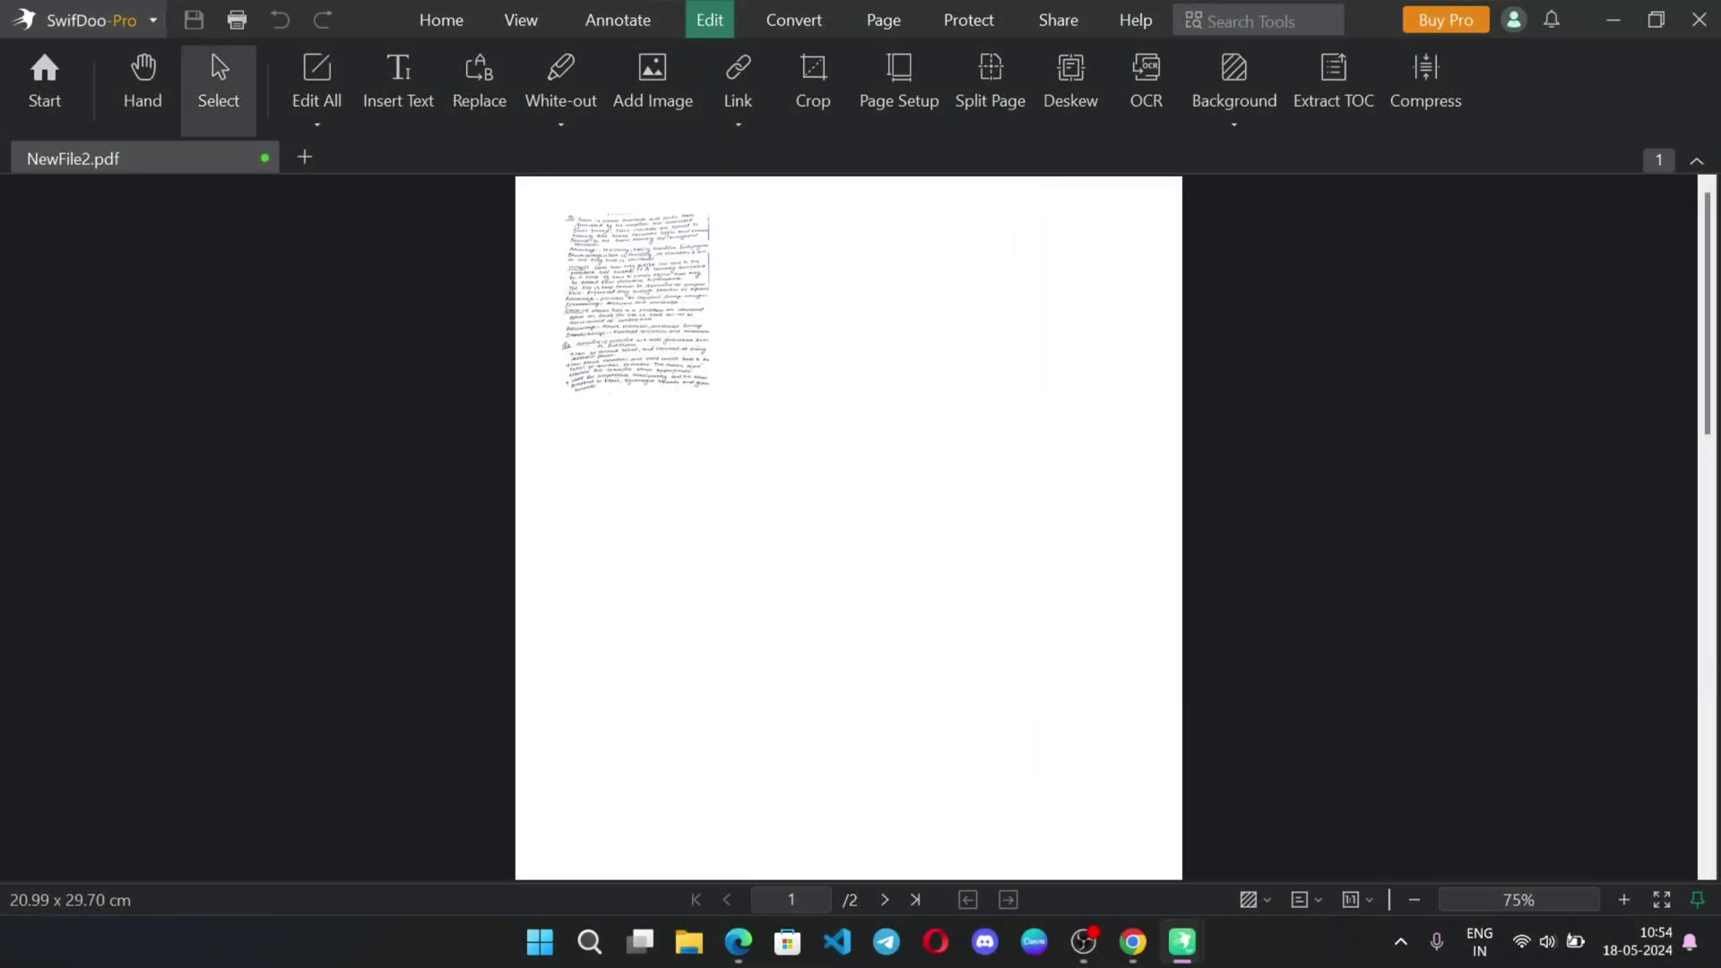
- Save NewFile2 and run OCR text recognition on its handwritten page
scroll(730, 368, "down", 2)
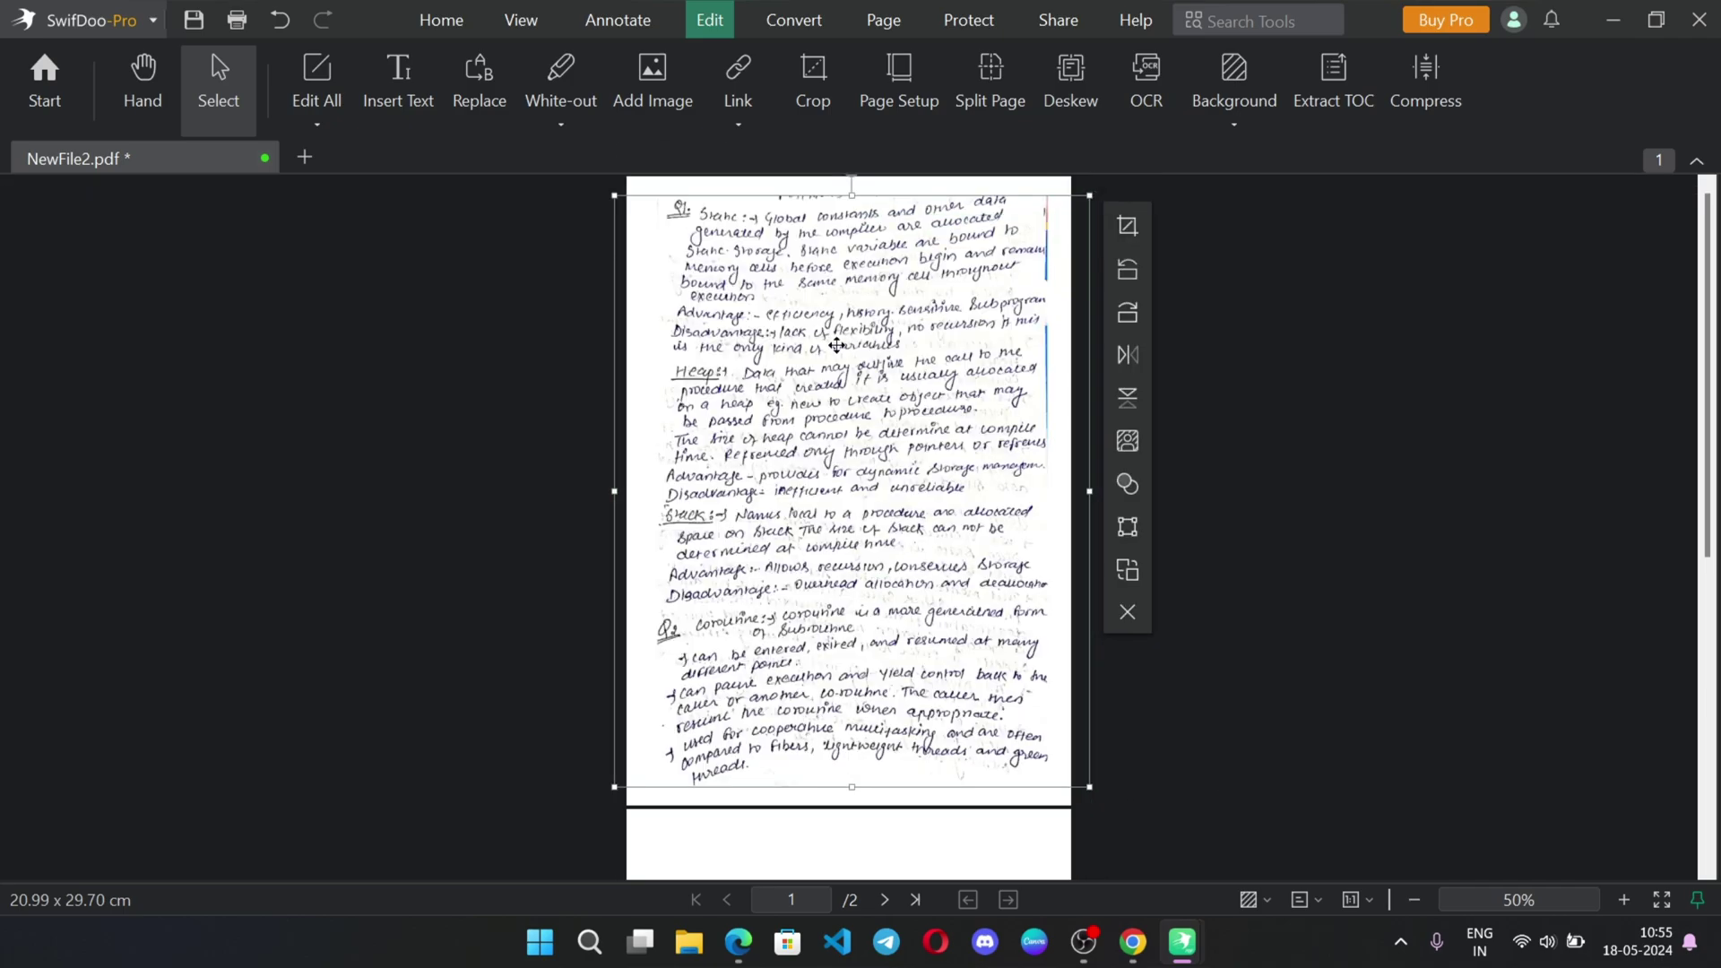
left_click(441, 19)
left_click(566, 79)
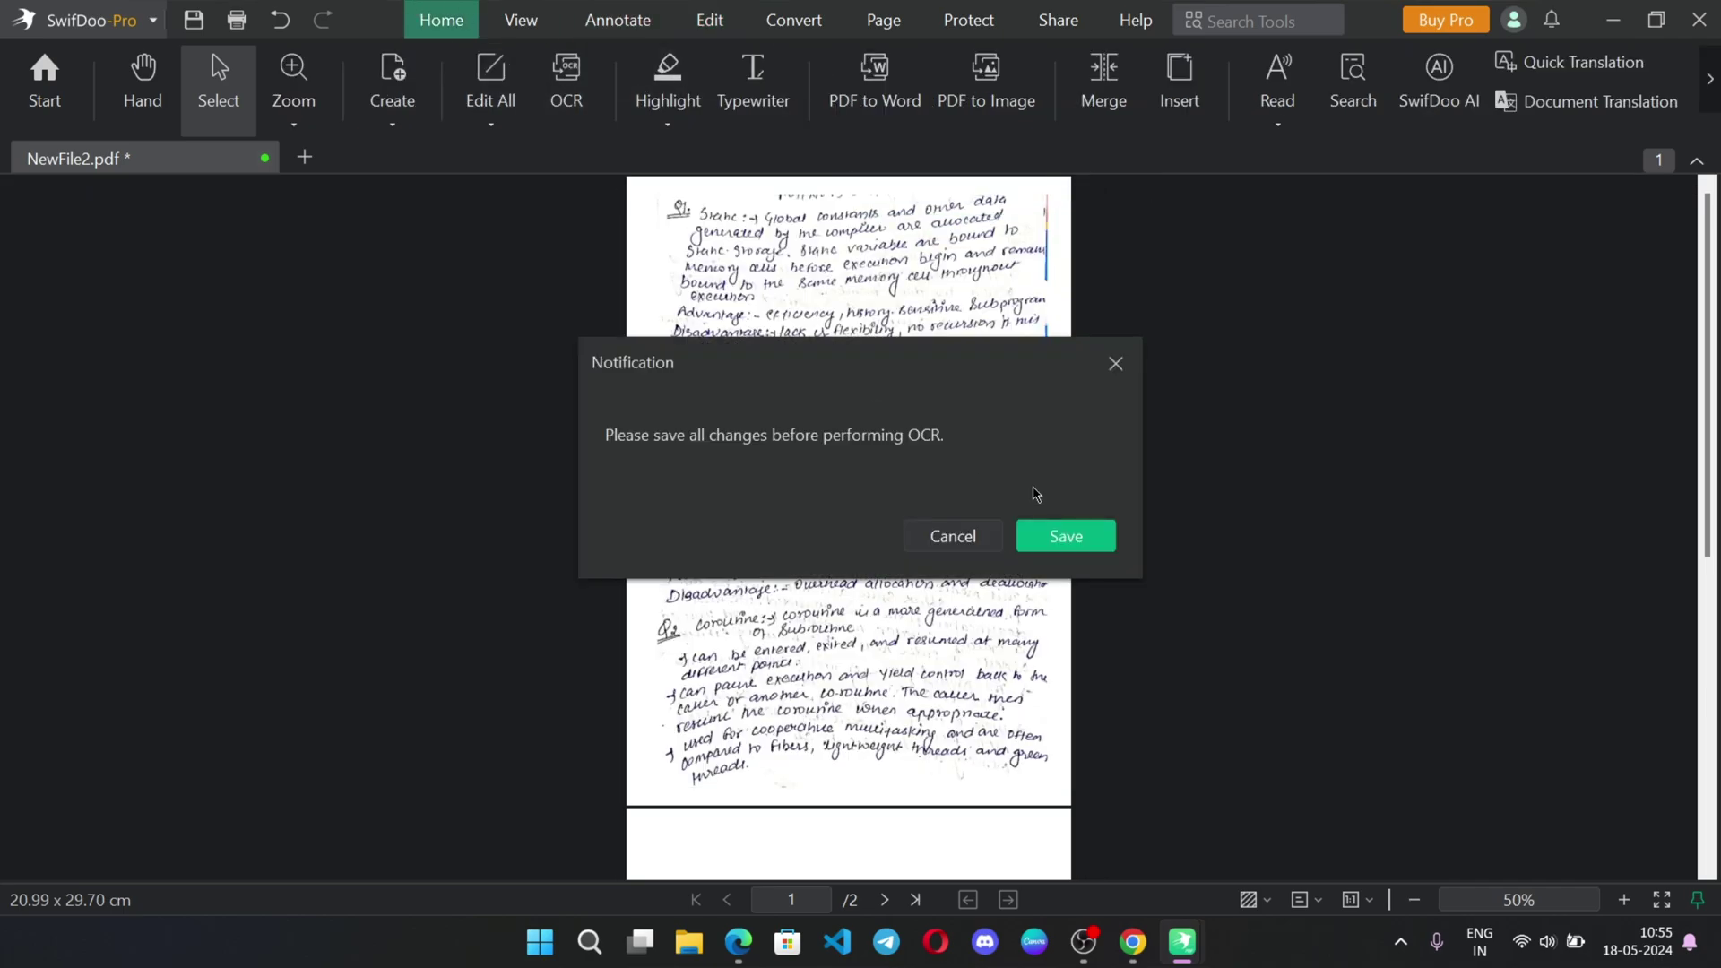
left_click(1044, 538)
left_click(1037, 818)
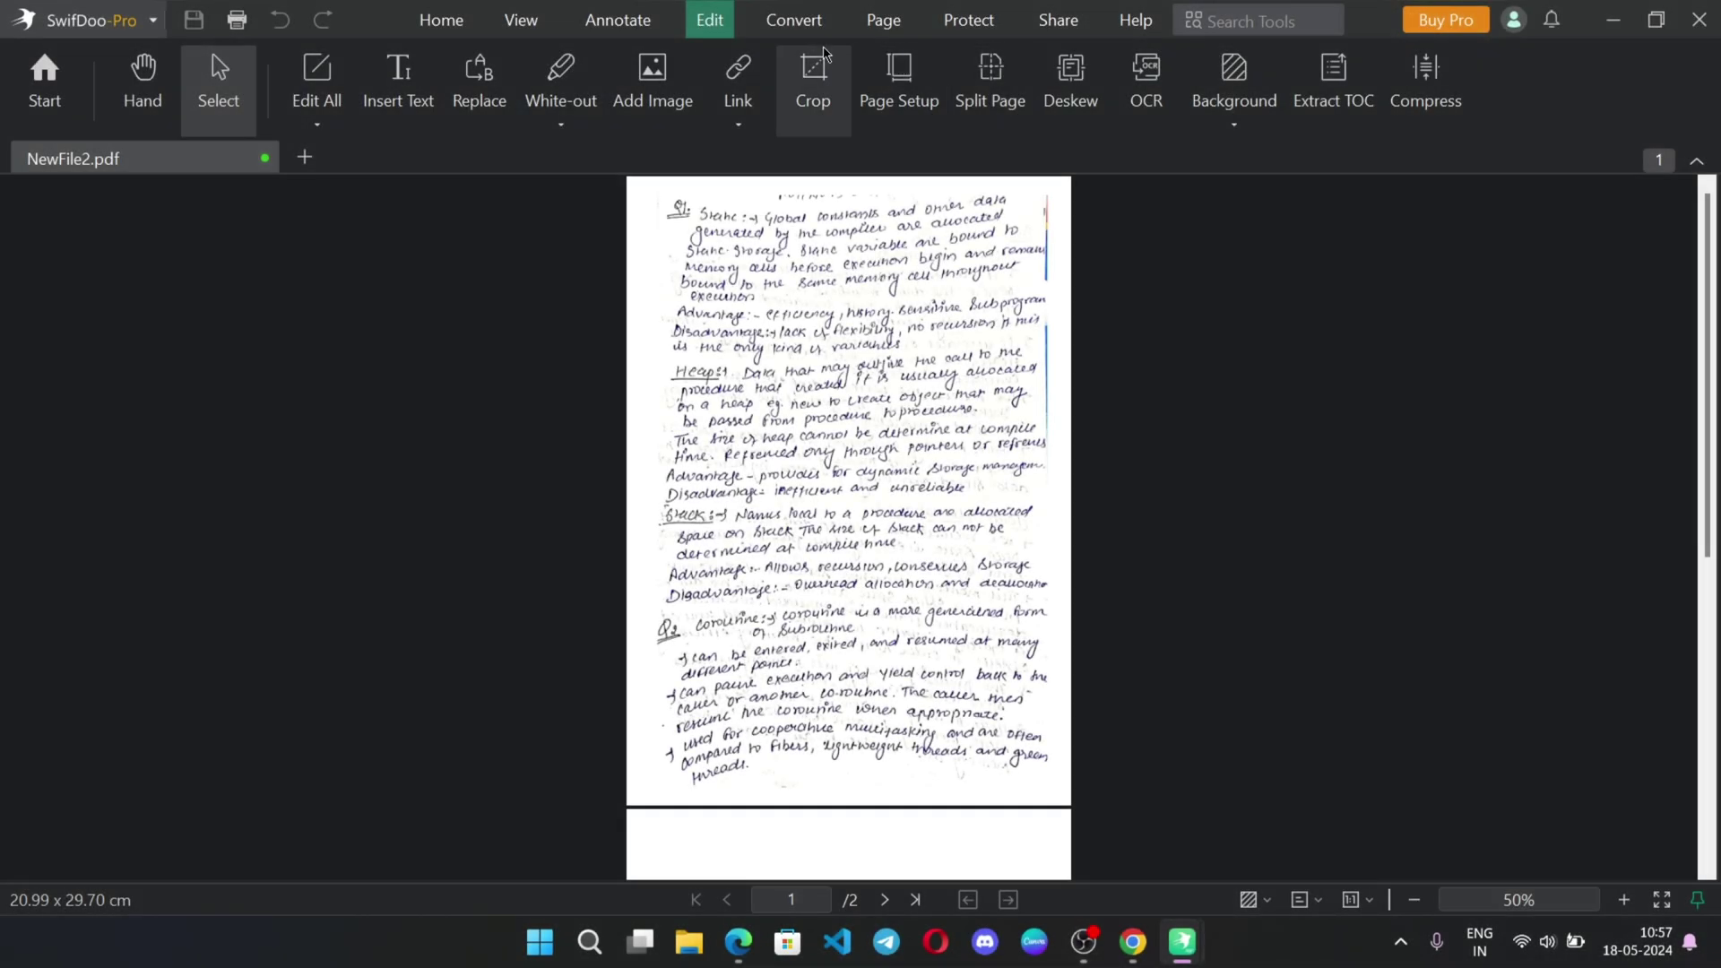
left_click(818, 27)
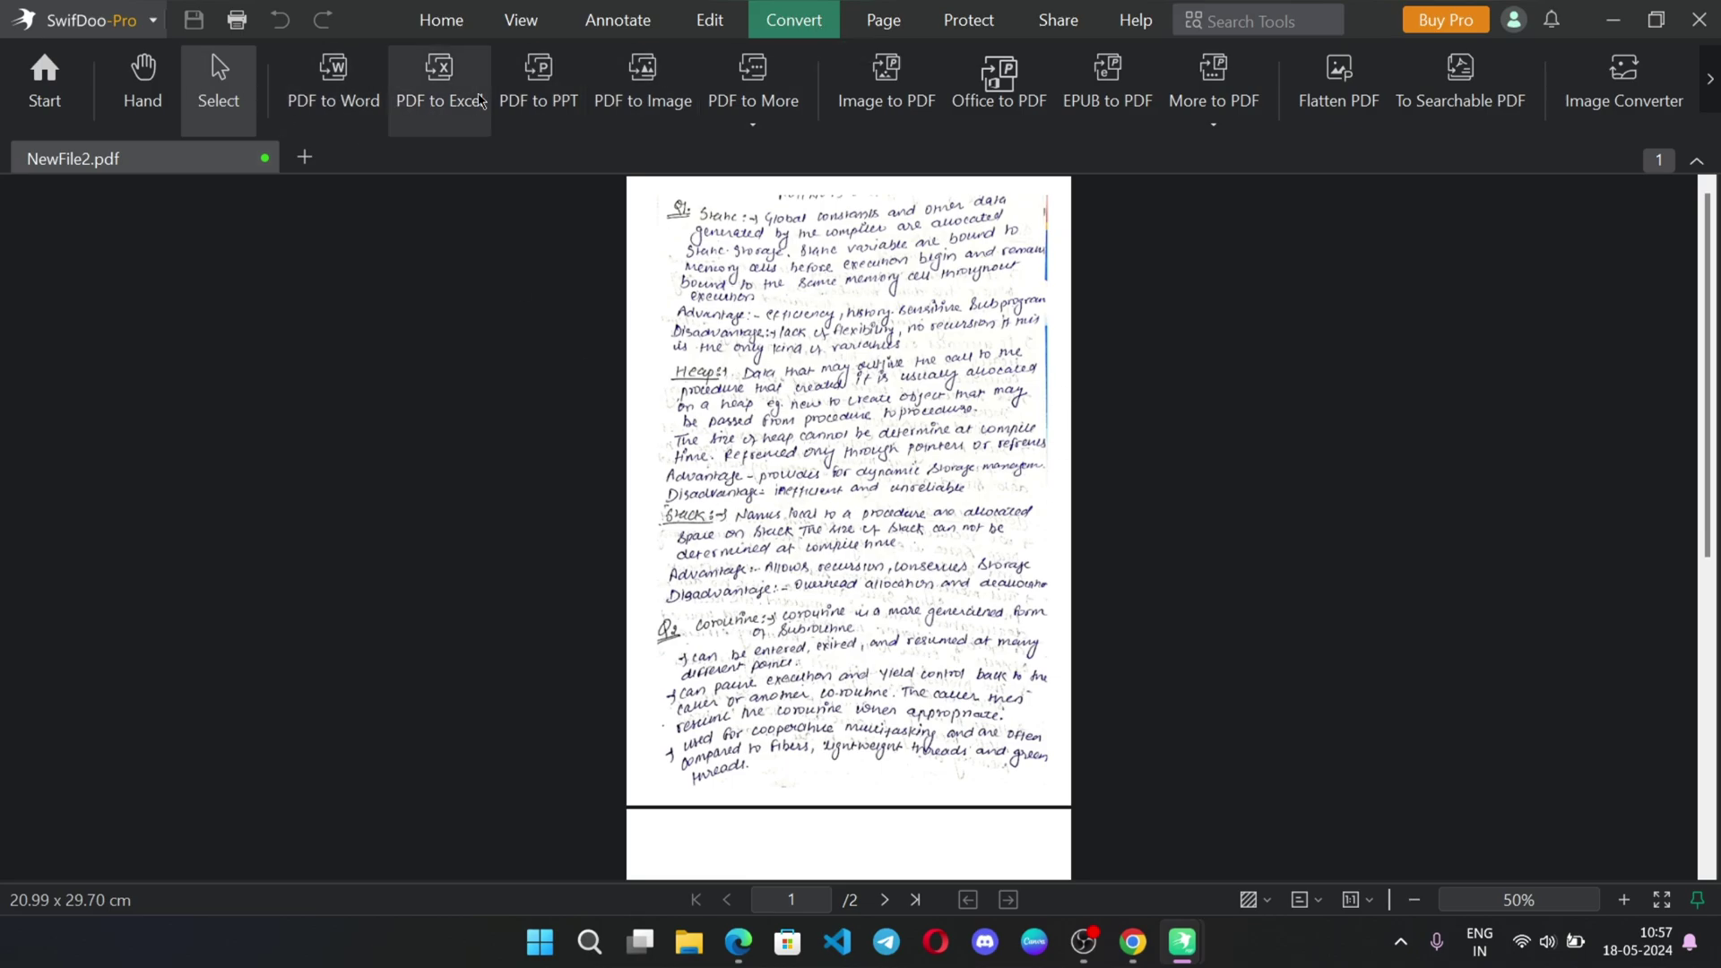
- Convert NewFile2.pdf to HTML and open the result
left_click(744, 126)
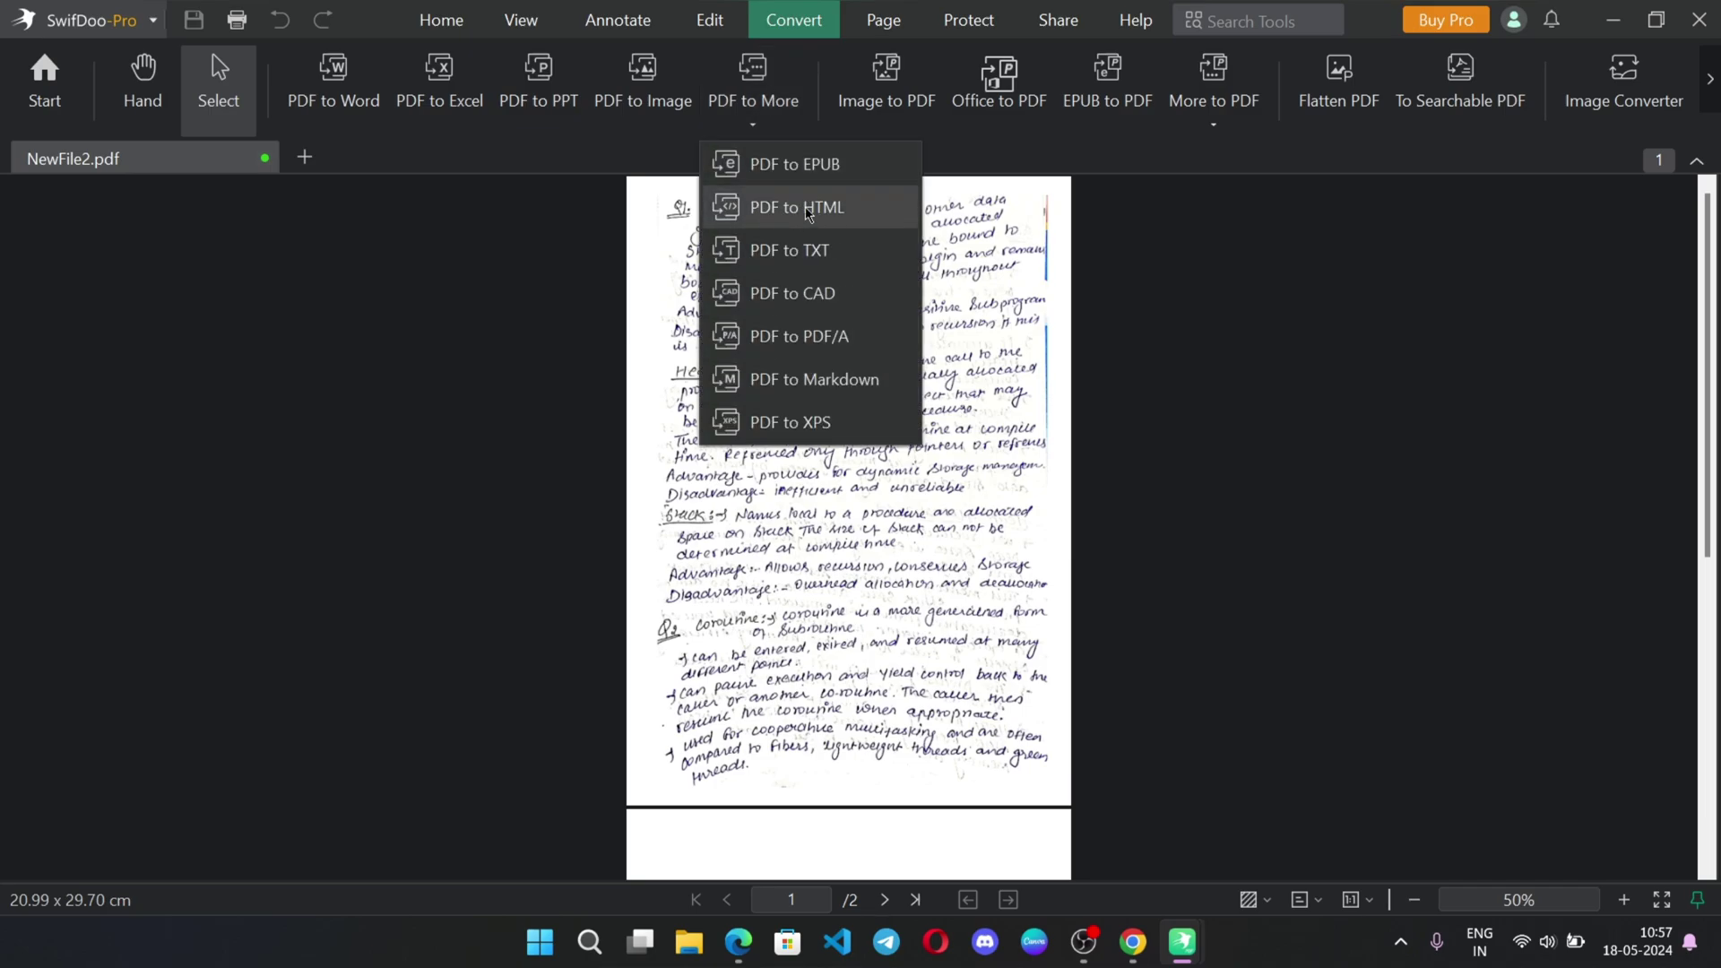
left_click(834, 217)
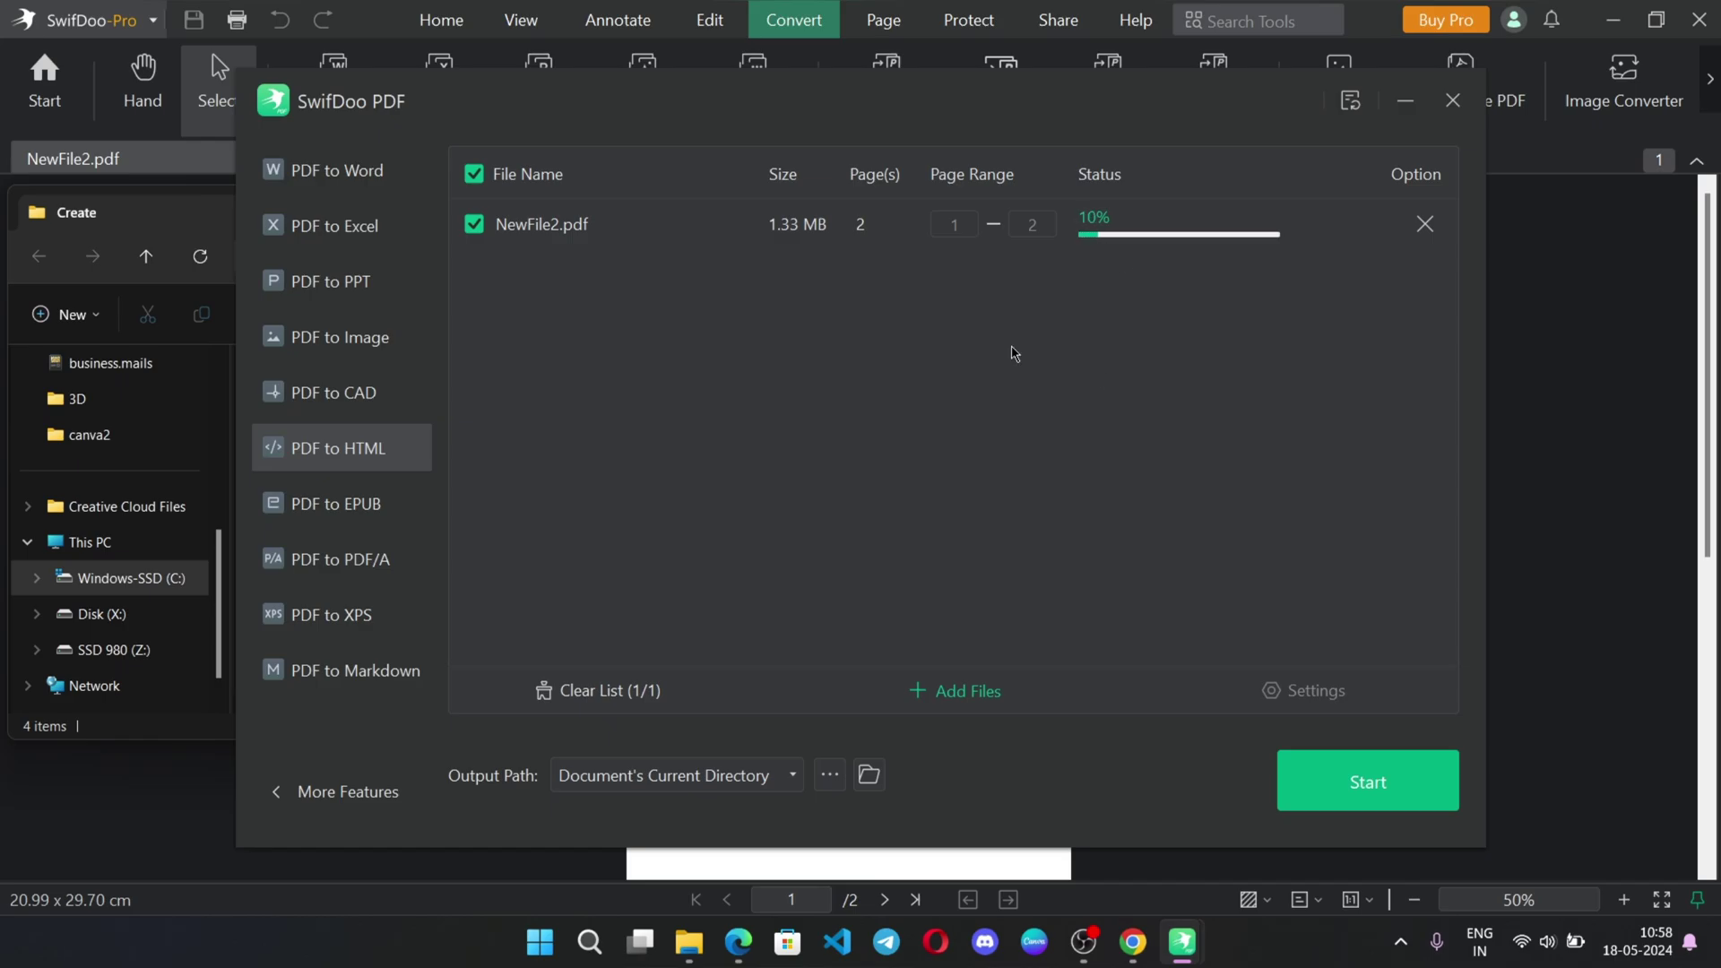
left_click(1331, 225)
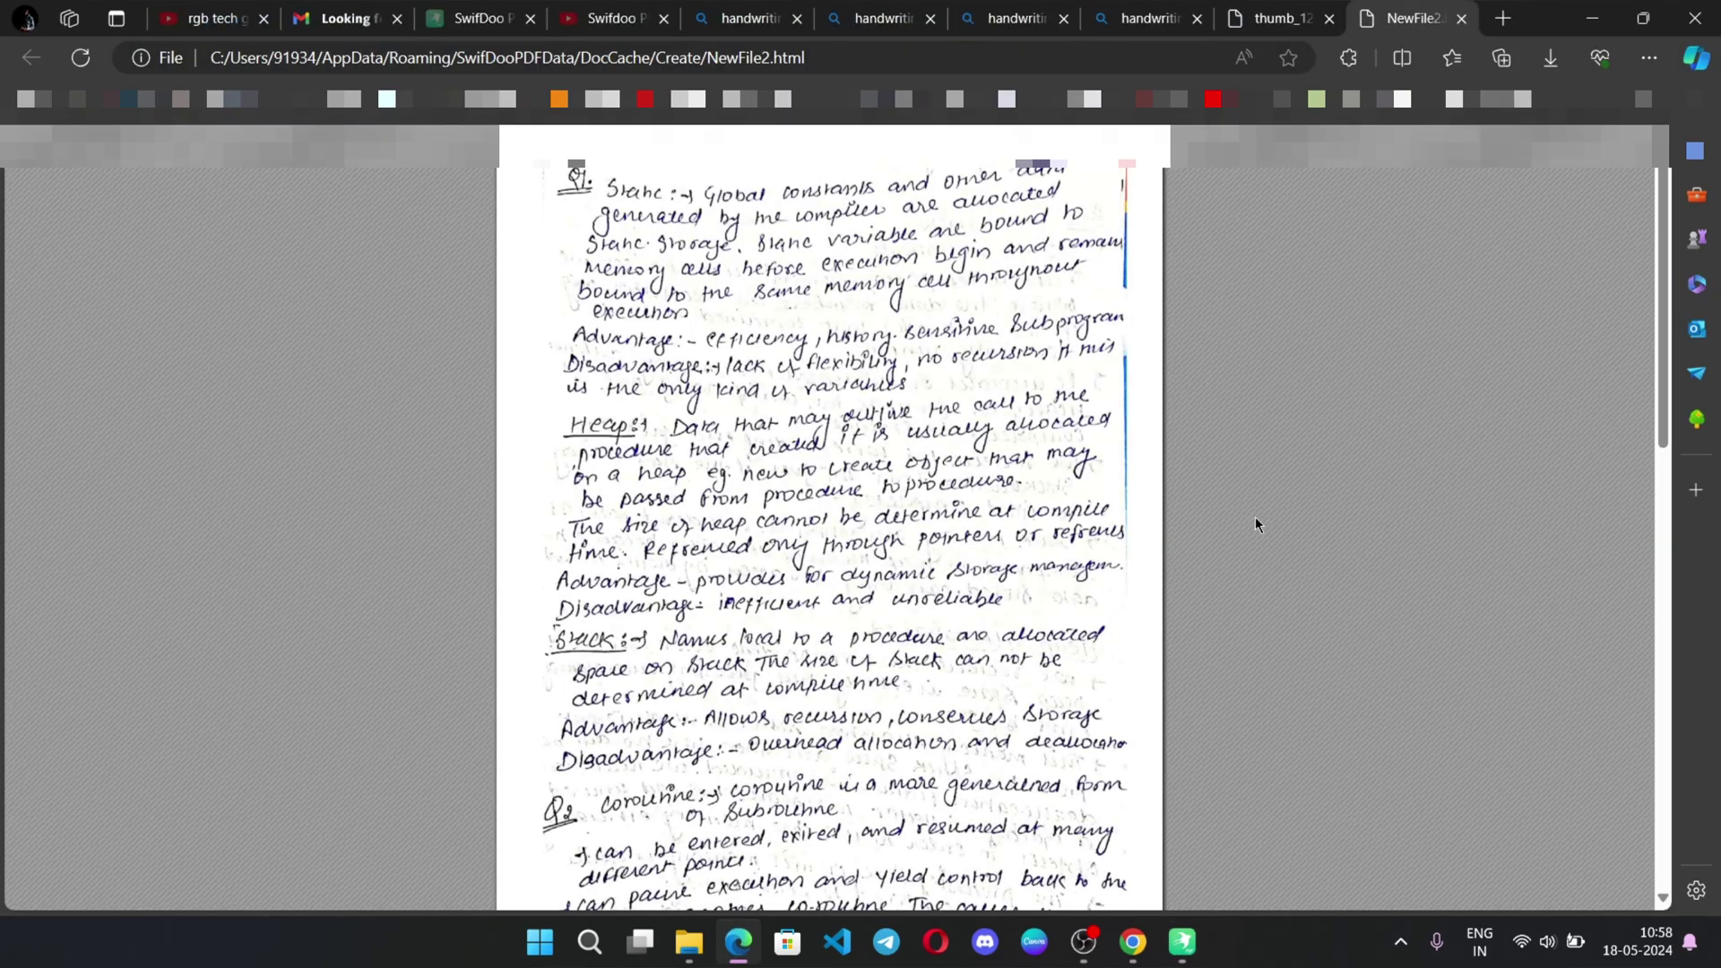
- Look over the HTML page, then drag the sample image into Image to PDF
scroll(821, 651, "down", 4)
scroll(821, 651, "down", 2)
scroll(821, 651, "up", 2)
scroll(821, 650, "up", 4)
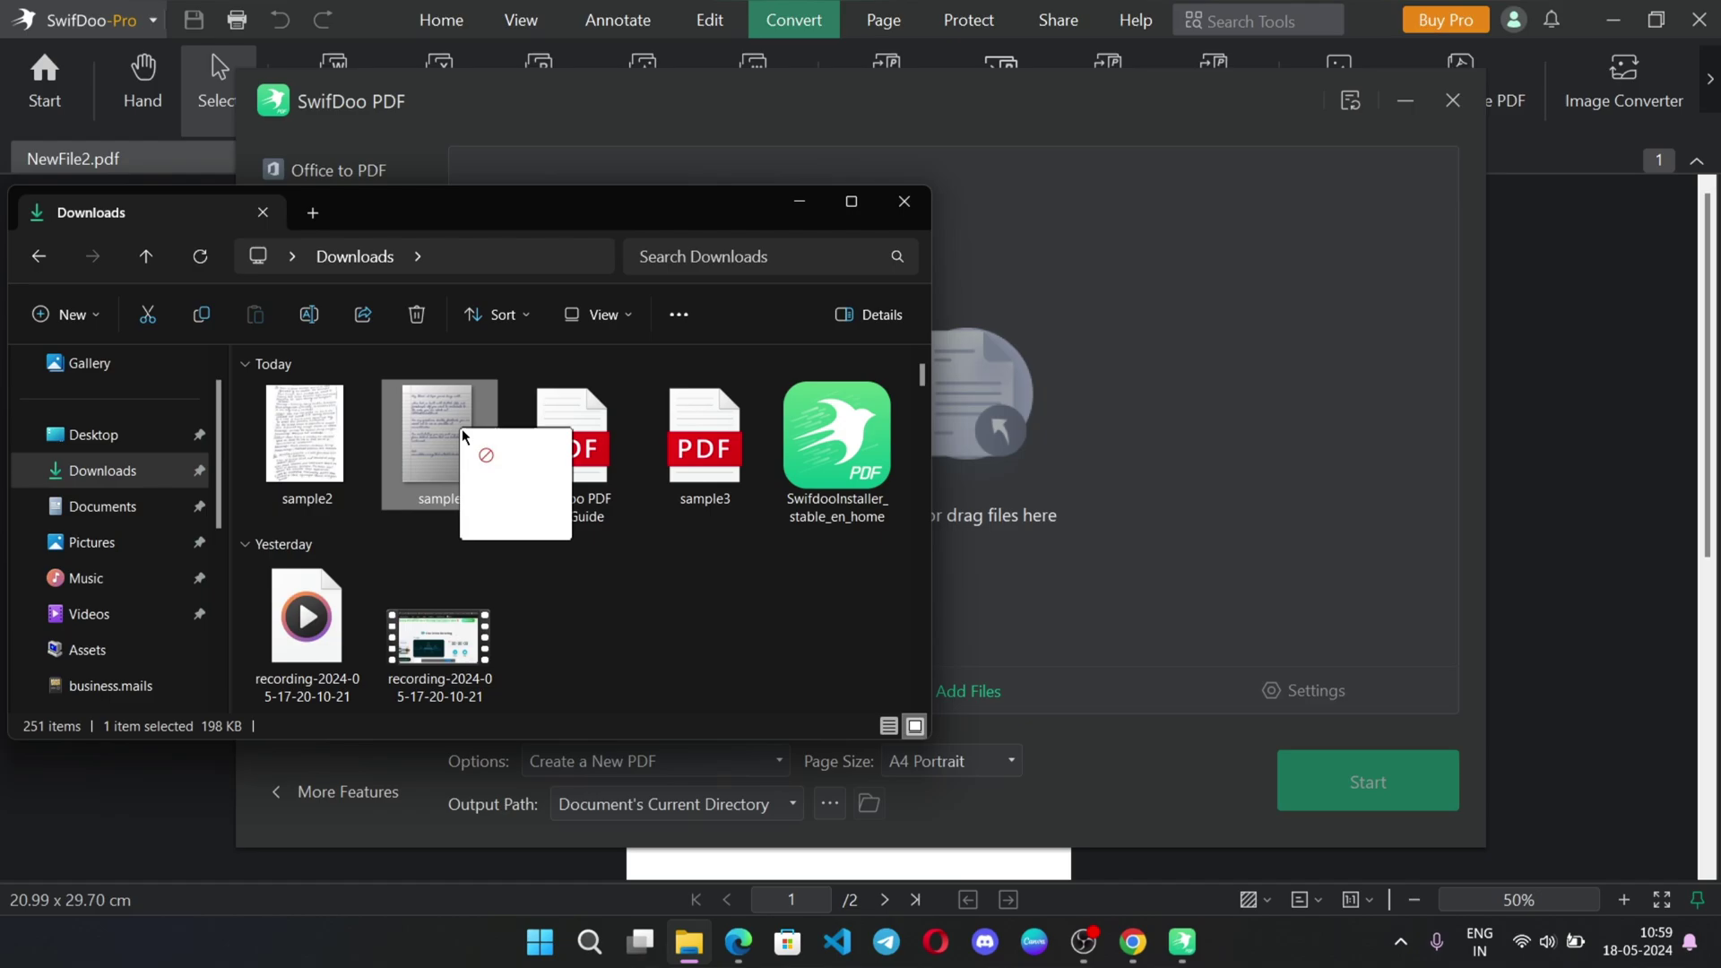
mouse_move(461, 428)
left_mouse_down()
mouse_move(1201, 342)
mouse_move(1185, 369)
left_mouse_up()
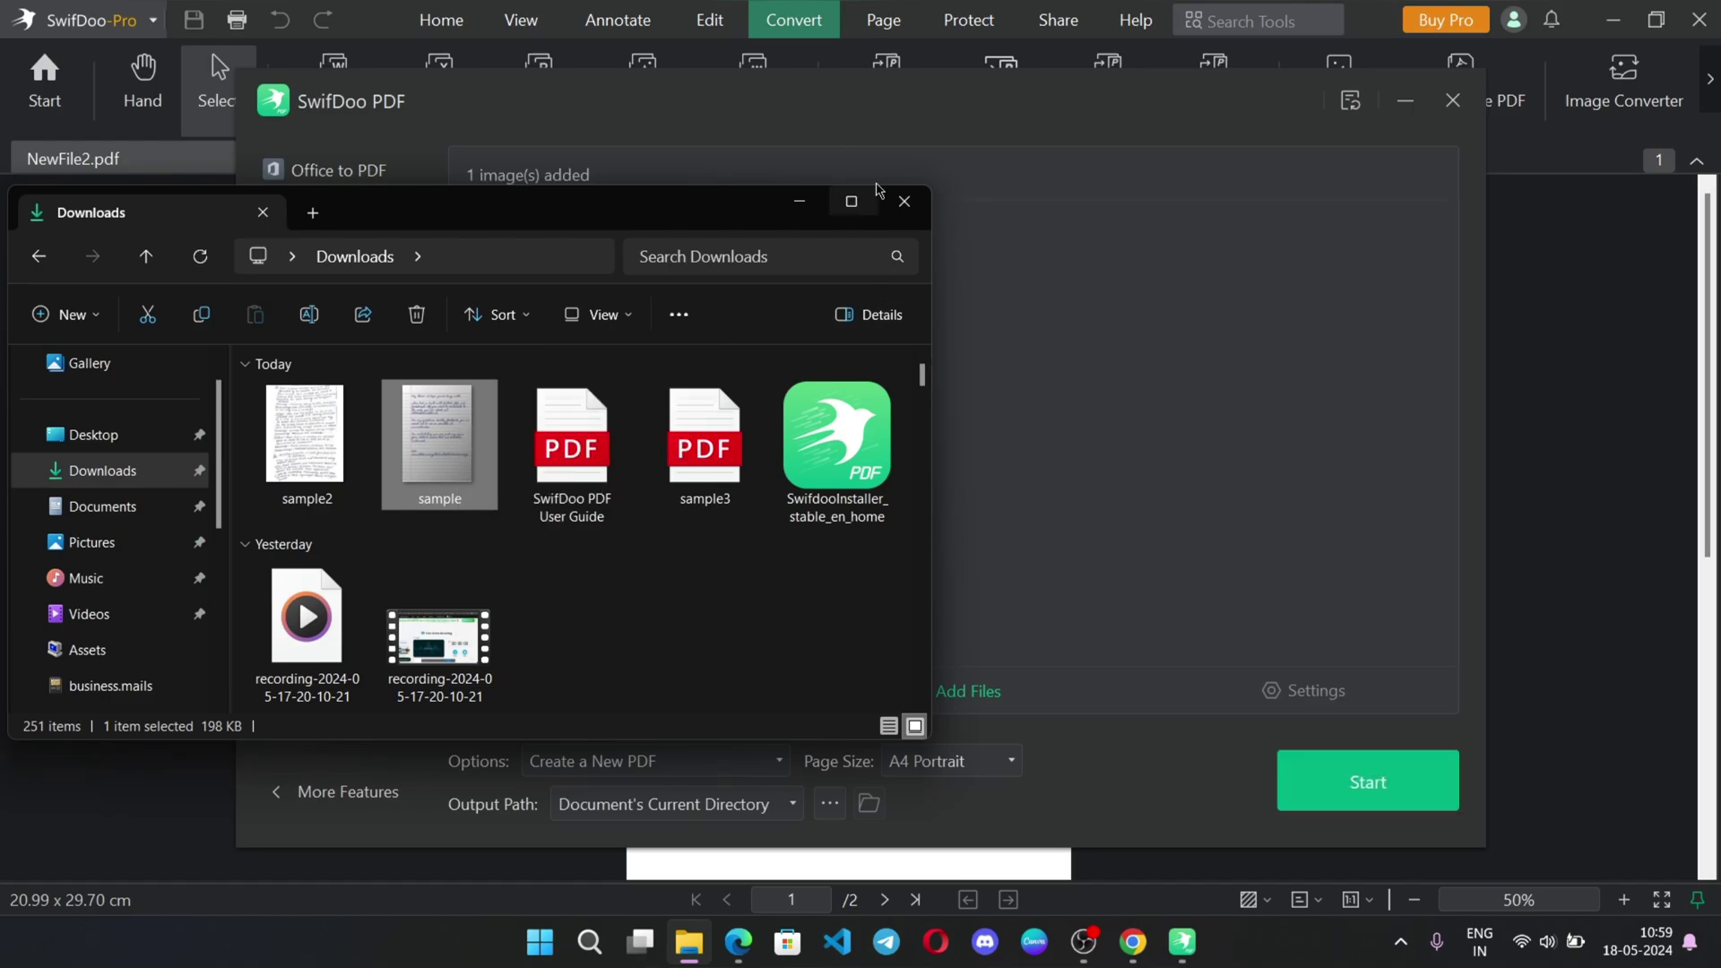
- Convert the sample image to a new PDF at its original page size
left_click(904, 201)
left_click(966, 762)
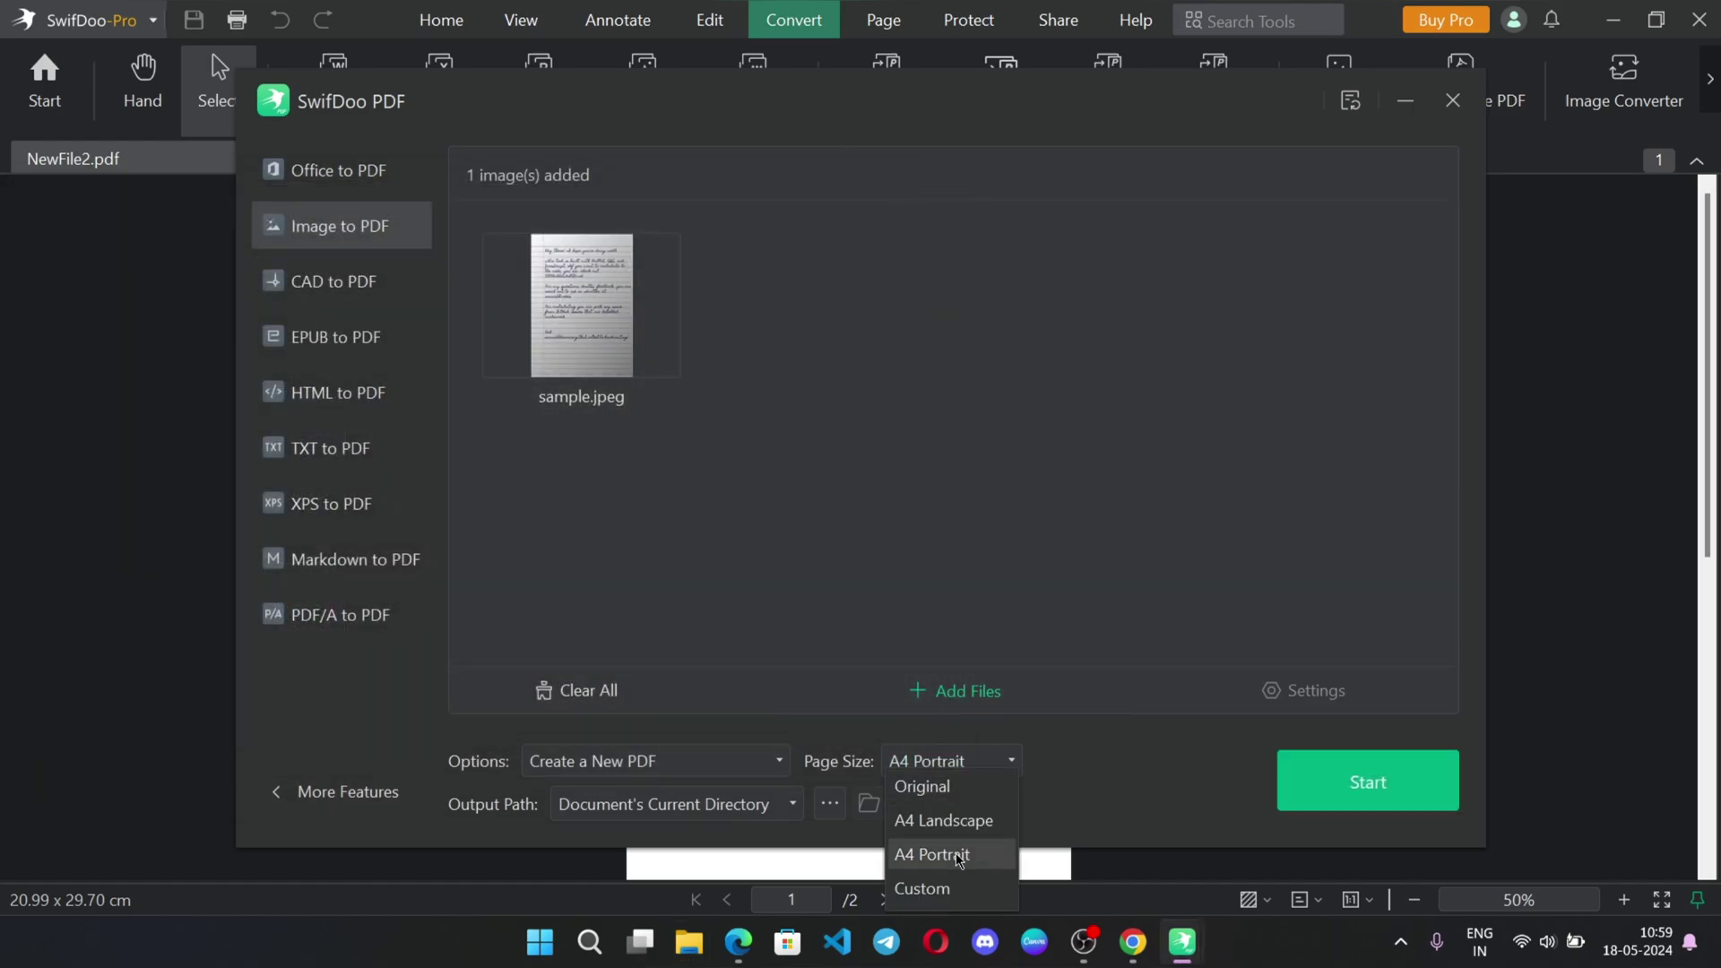
left_click(955, 787)
left_click(1406, 779)
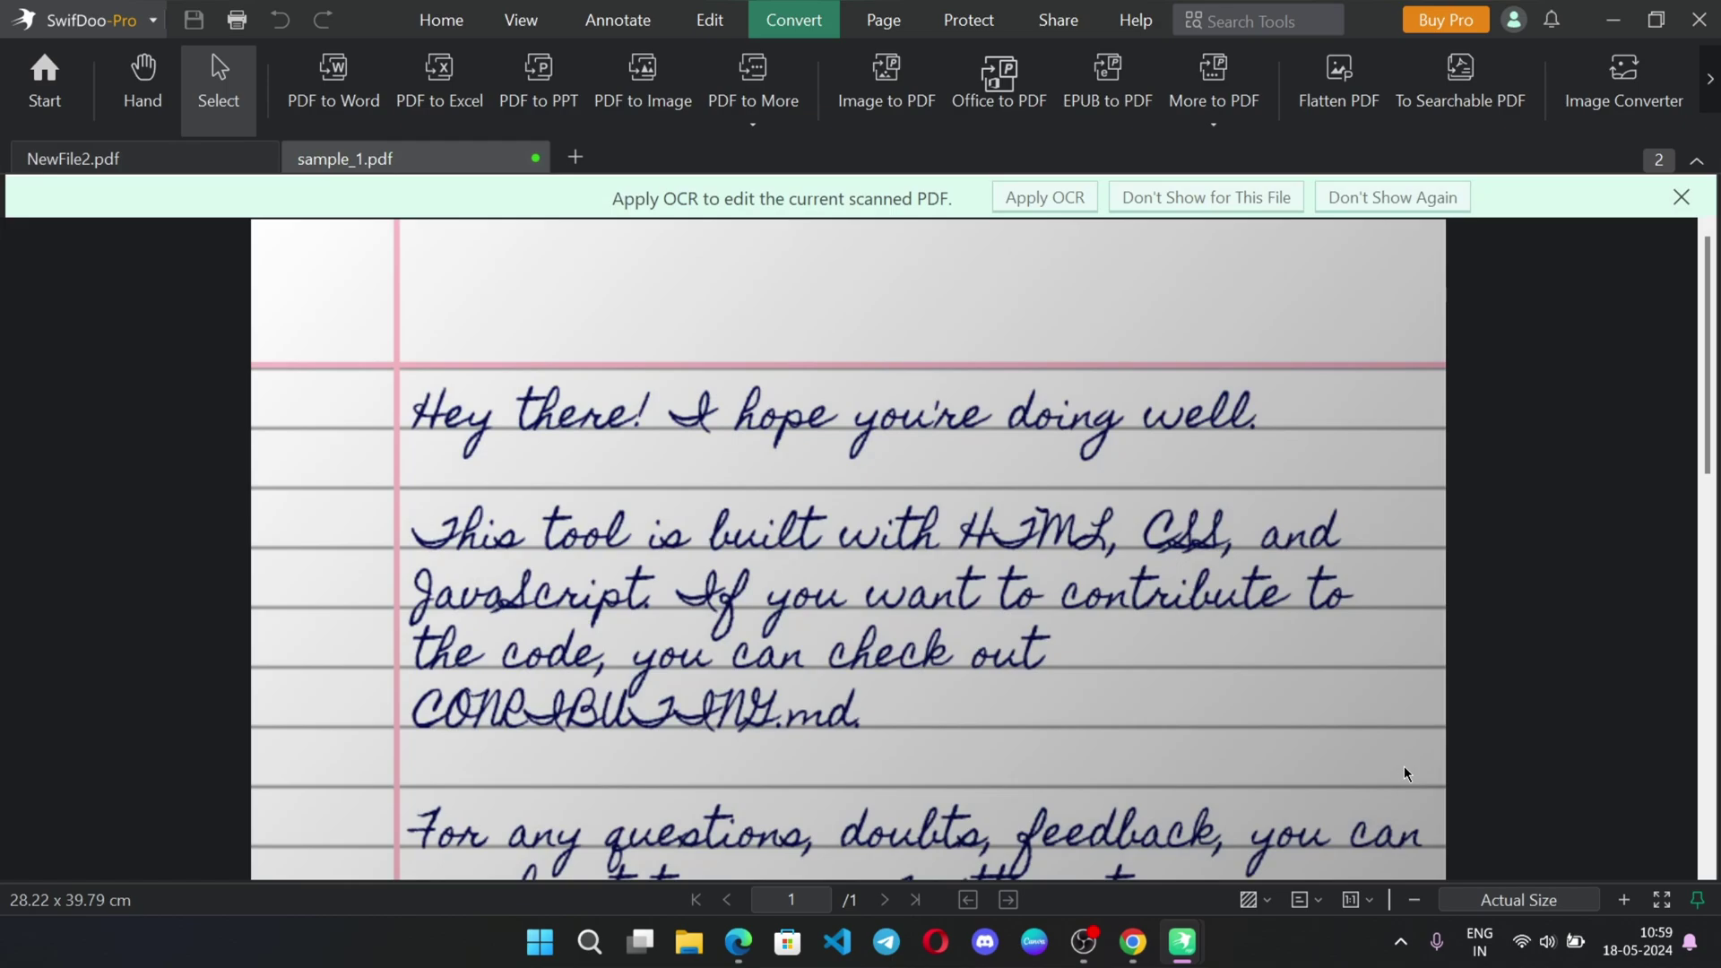
- Convert the about, contact and index web pages from HTML to PDF
scroll(726, 486, "down", 1)
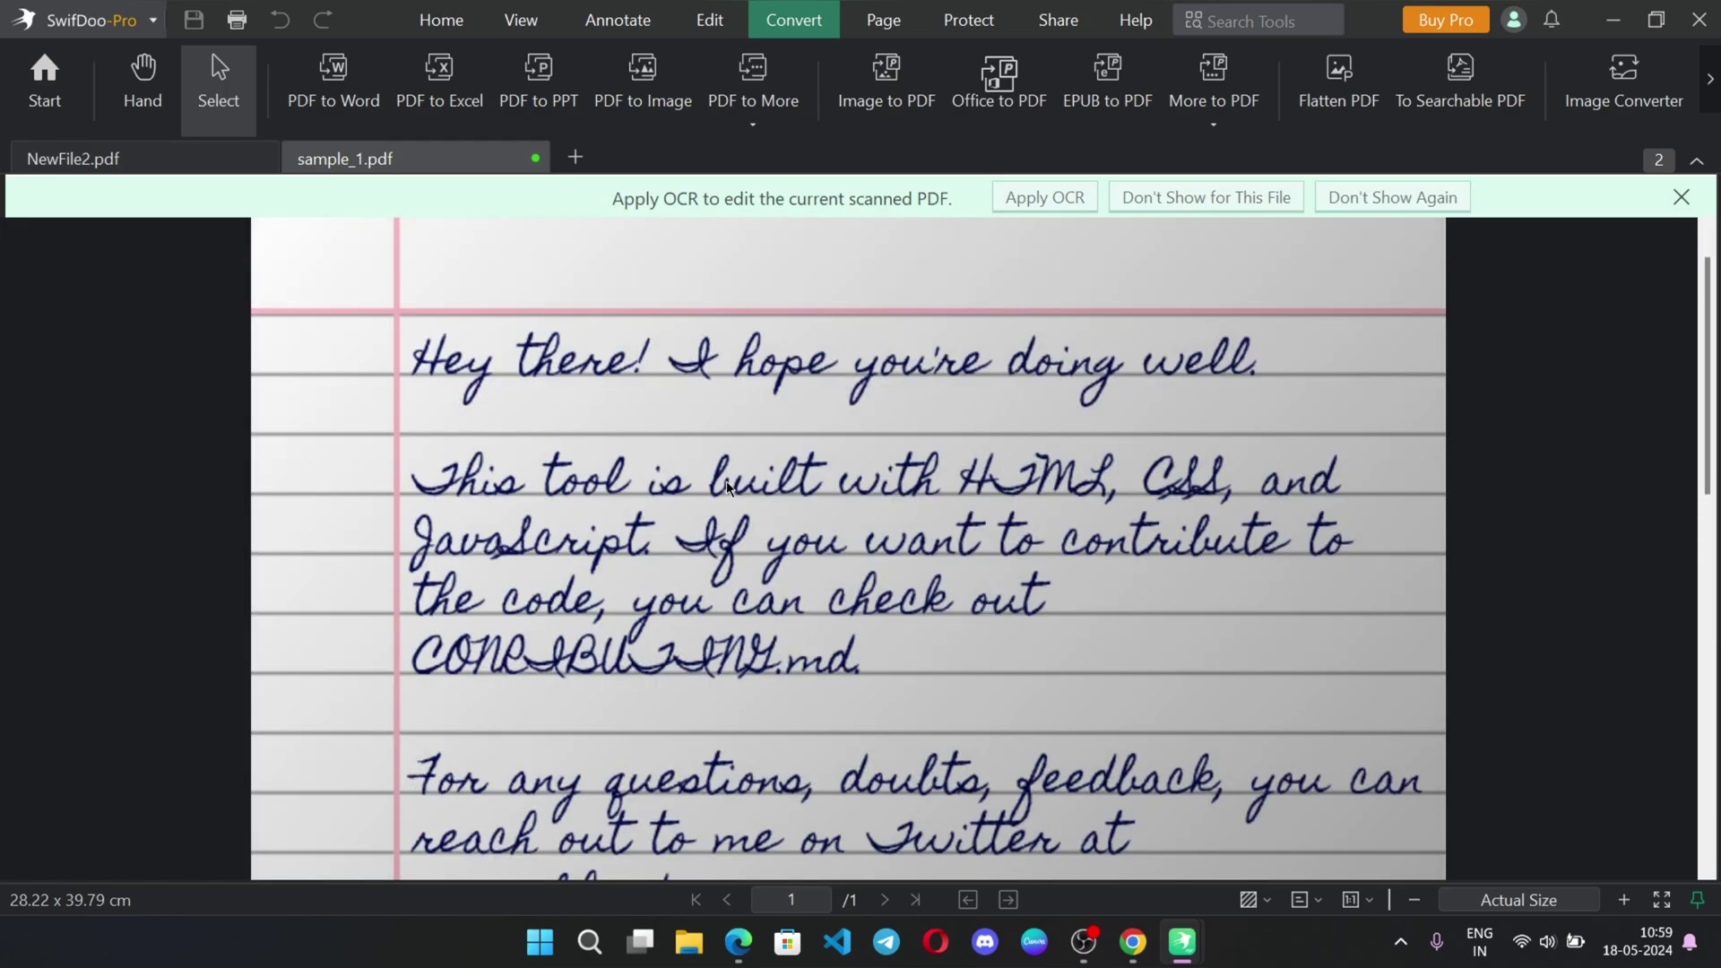
scroll(726, 487, "down", 3)
scroll(726, 487, "down", 4)
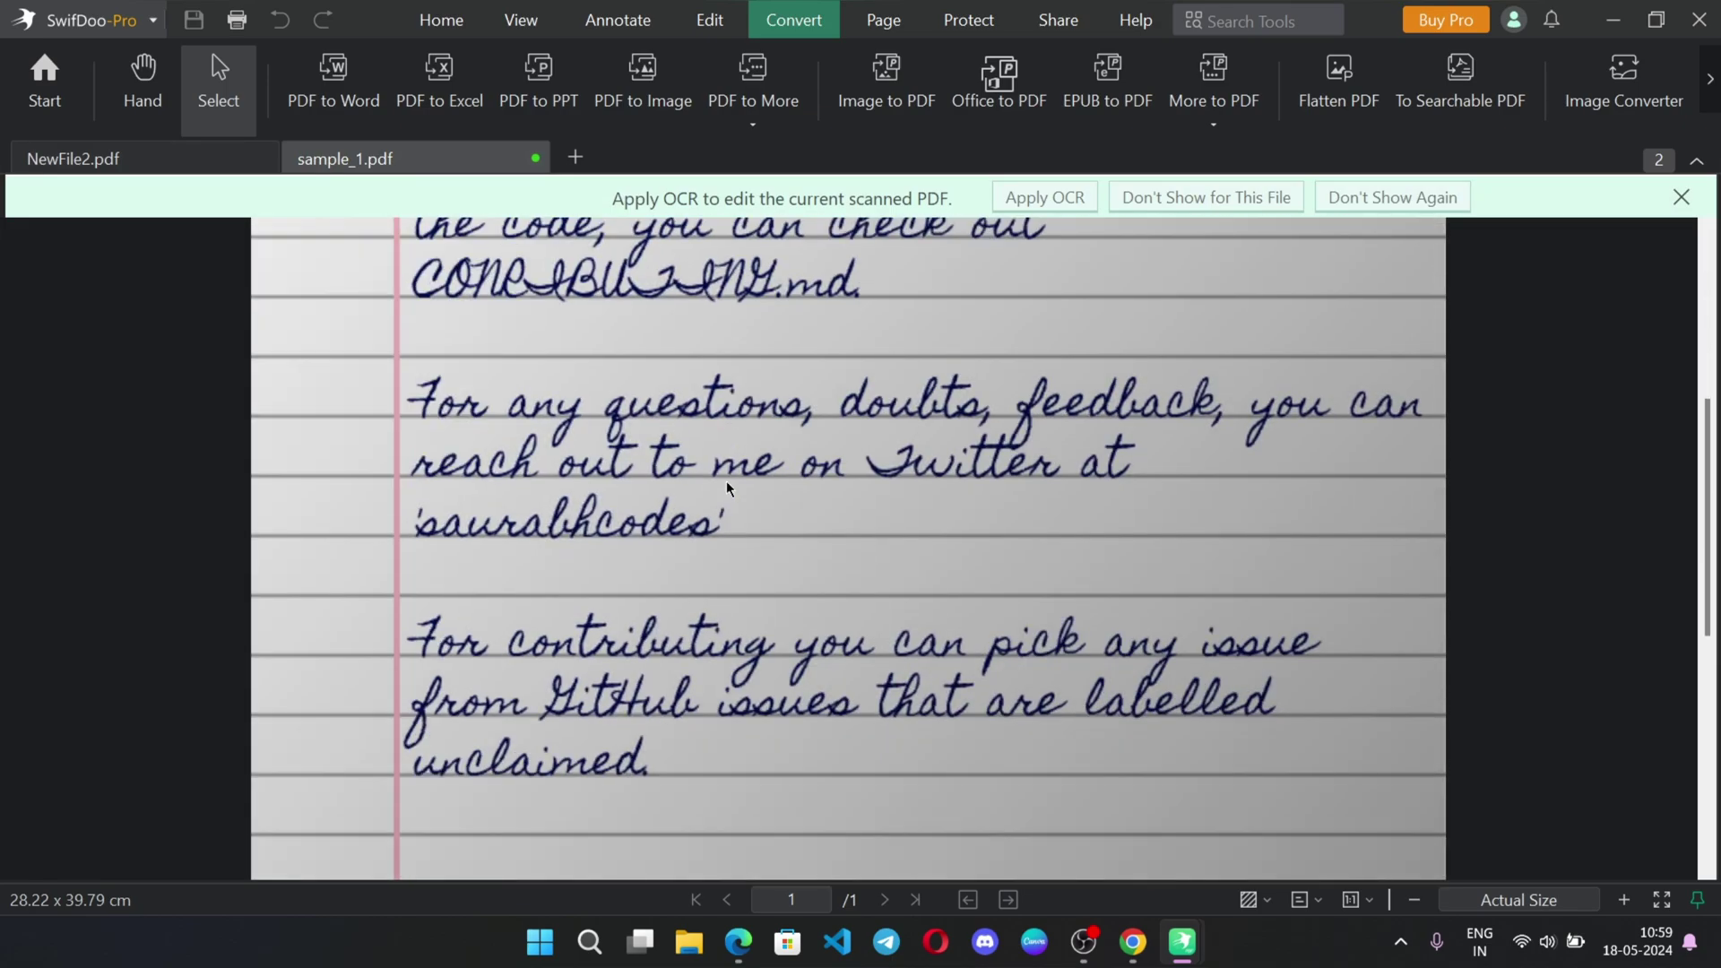
scroll(726, 486, "down", 2)
scroll(726, 487, "down", 2)
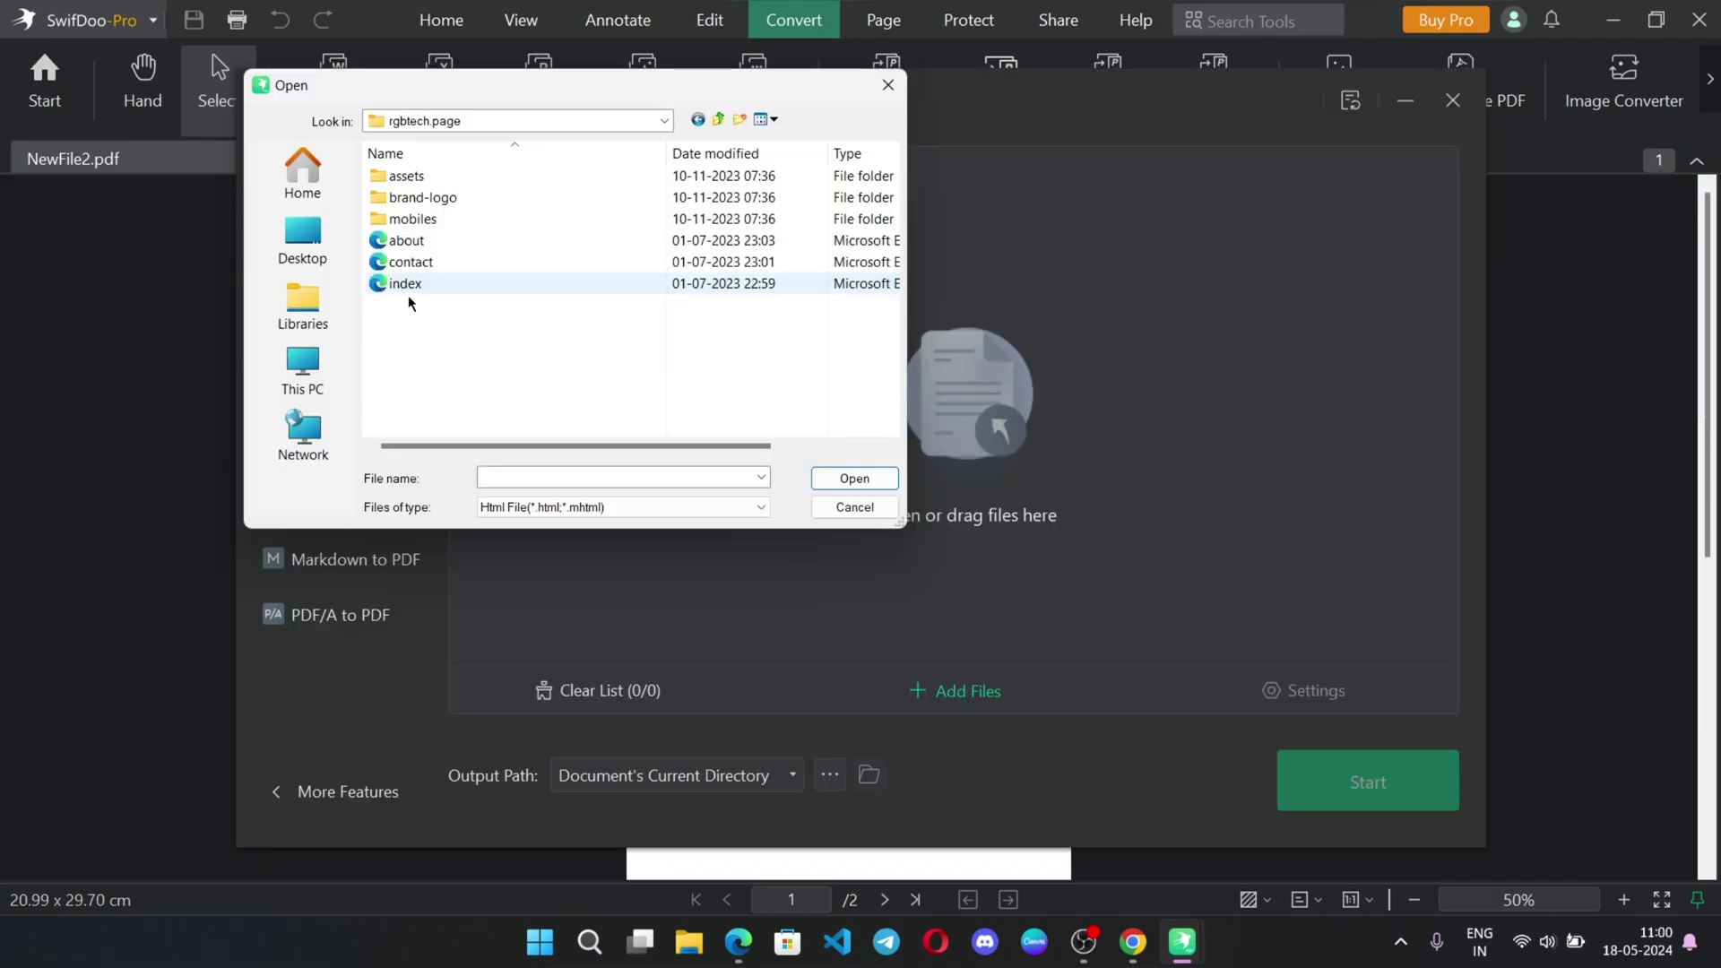
left_click(391, 239, "shift")
left_click(856, 479)
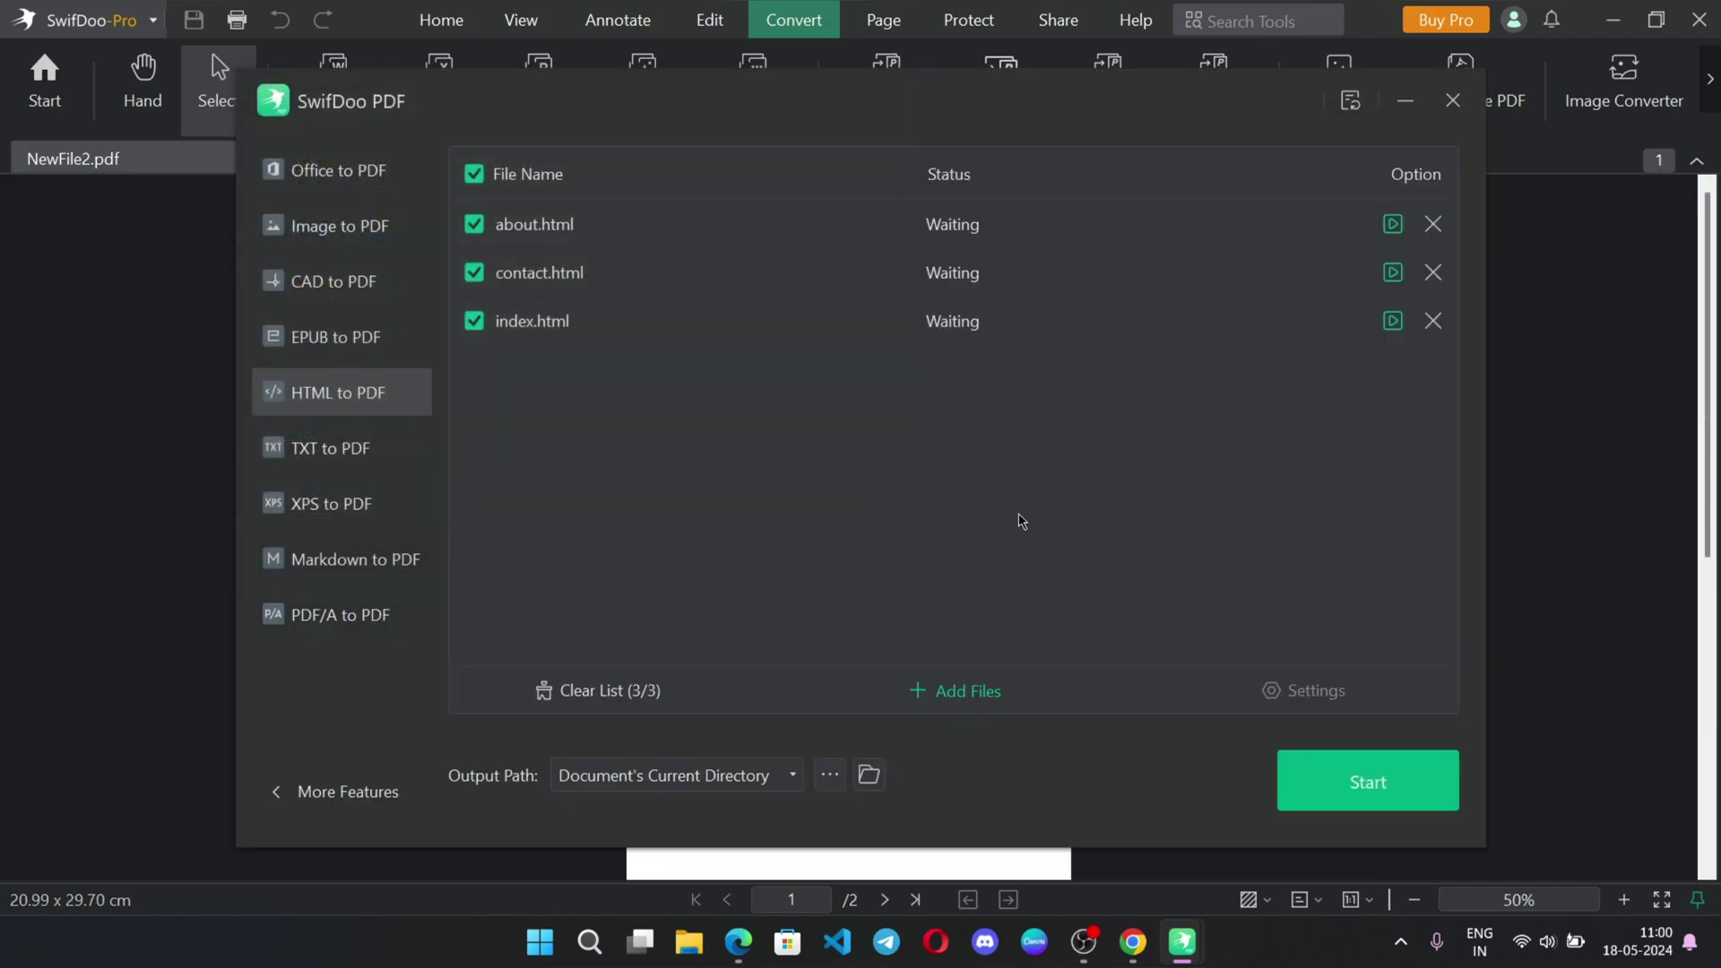
left_click(1387, 797)
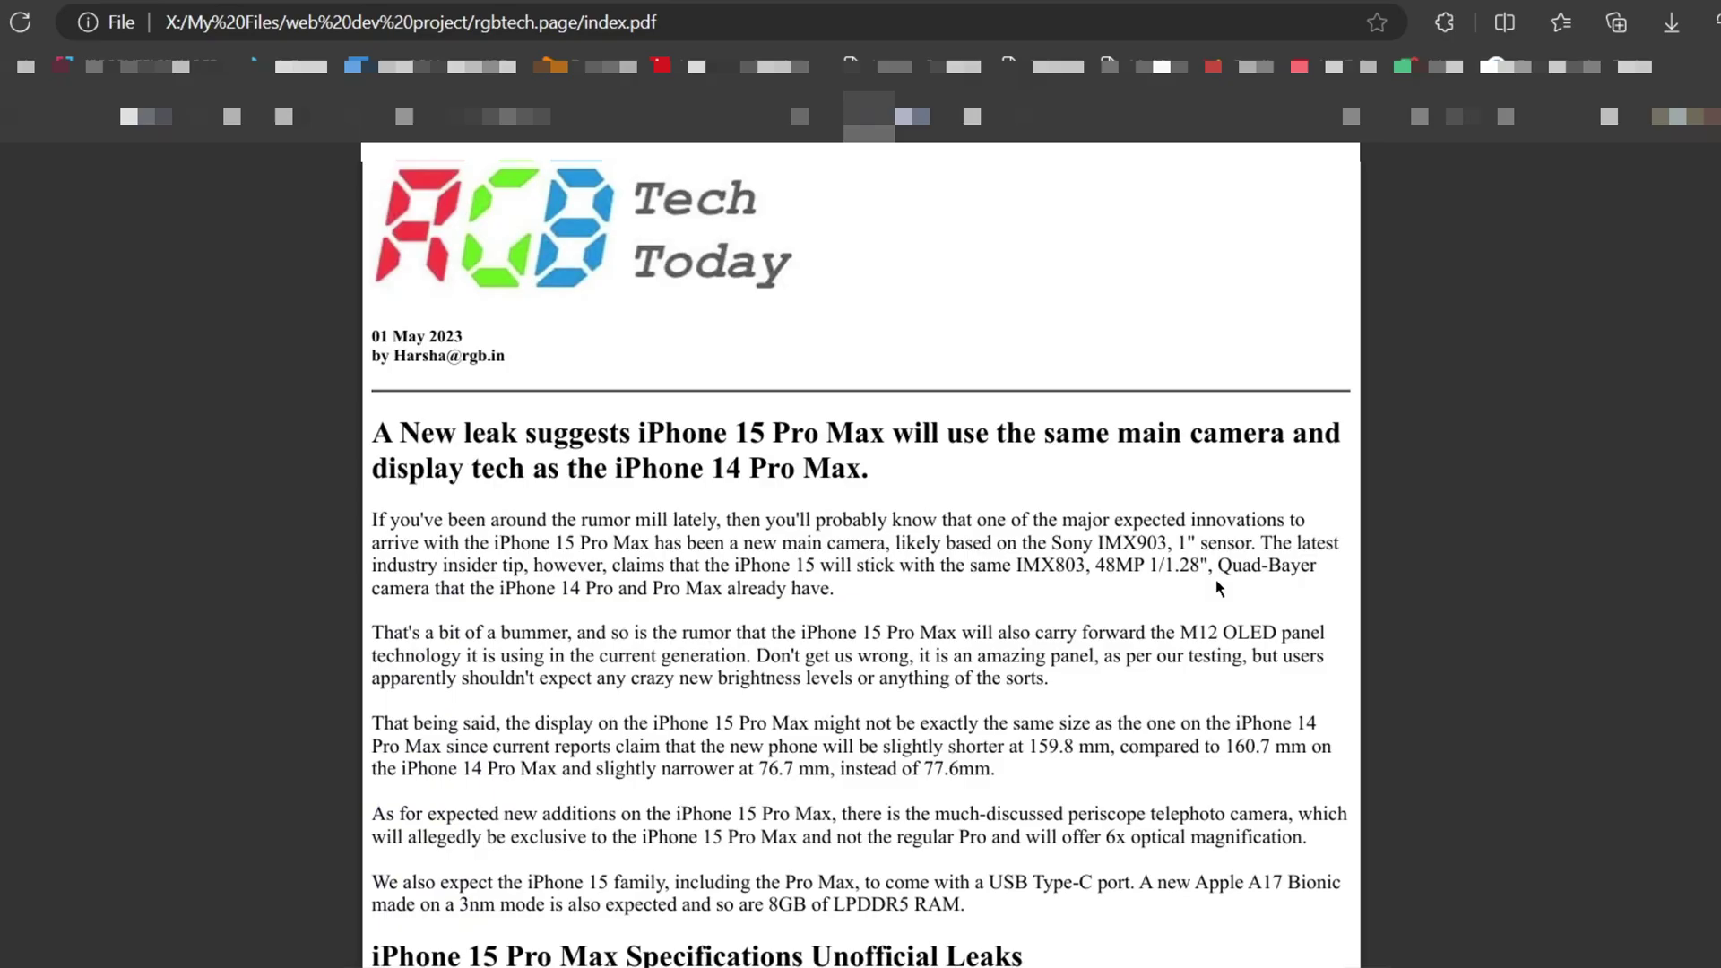
scroll(1214, 584, "down", 5)
scroll(1219, 589, "down", 5)
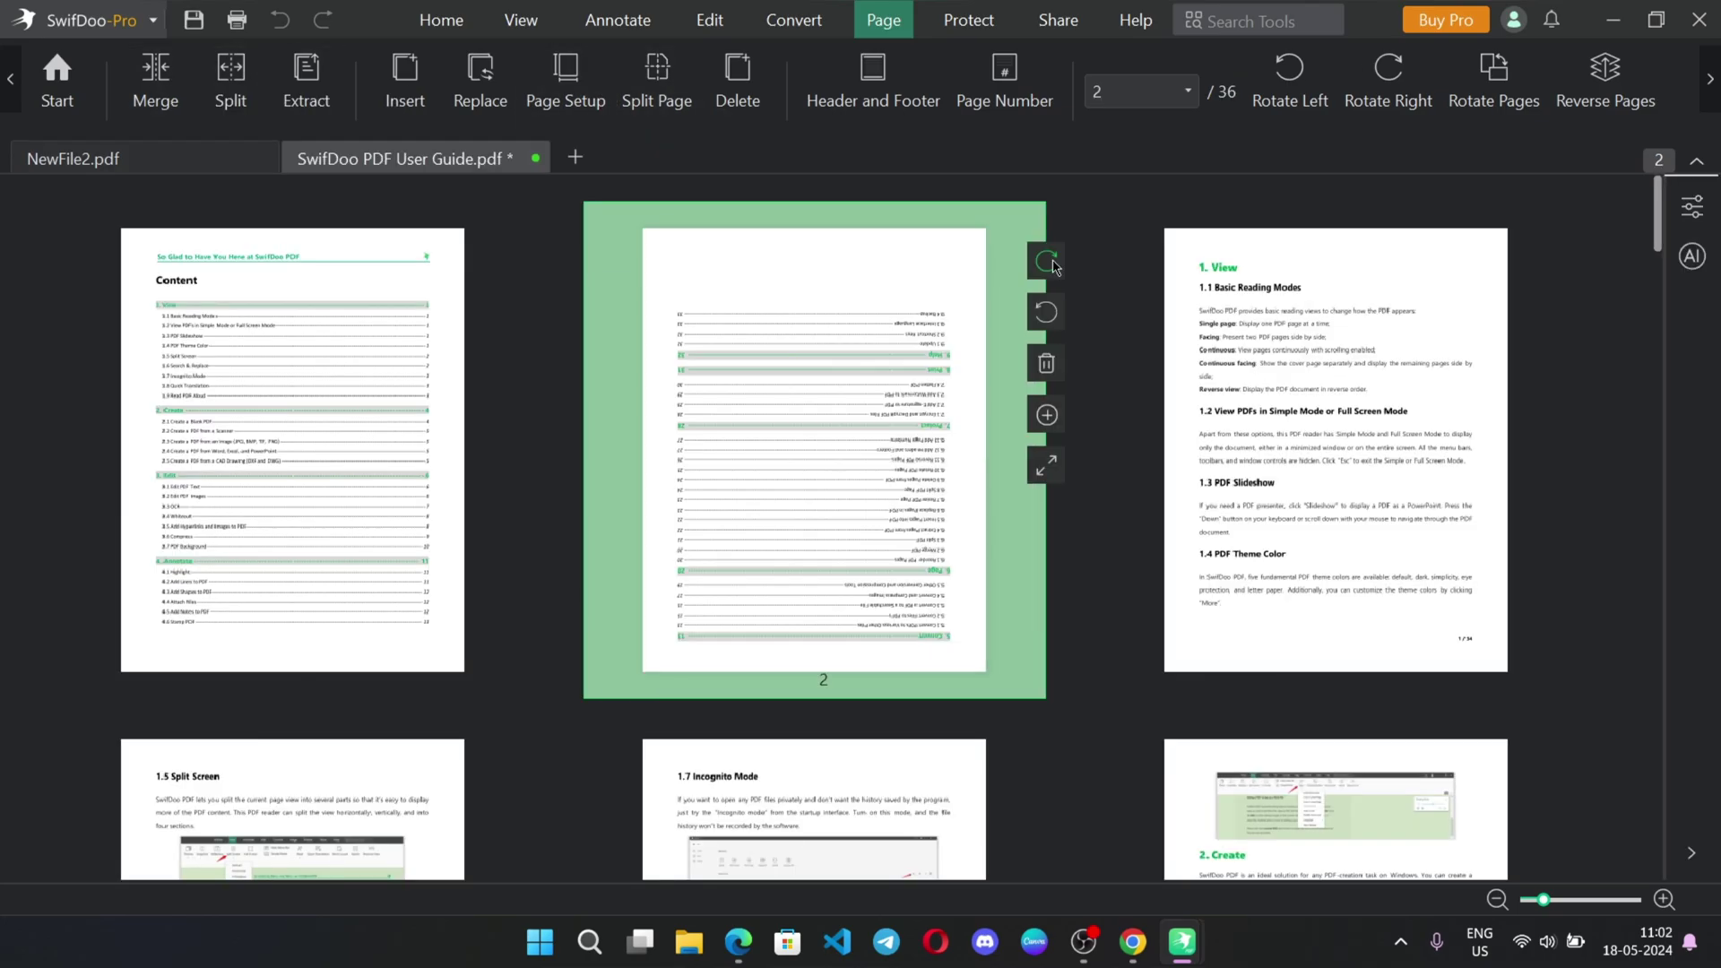
- Create a typed 'RGB Tech YT' signature in a blue script font
left_click(1050, 263)
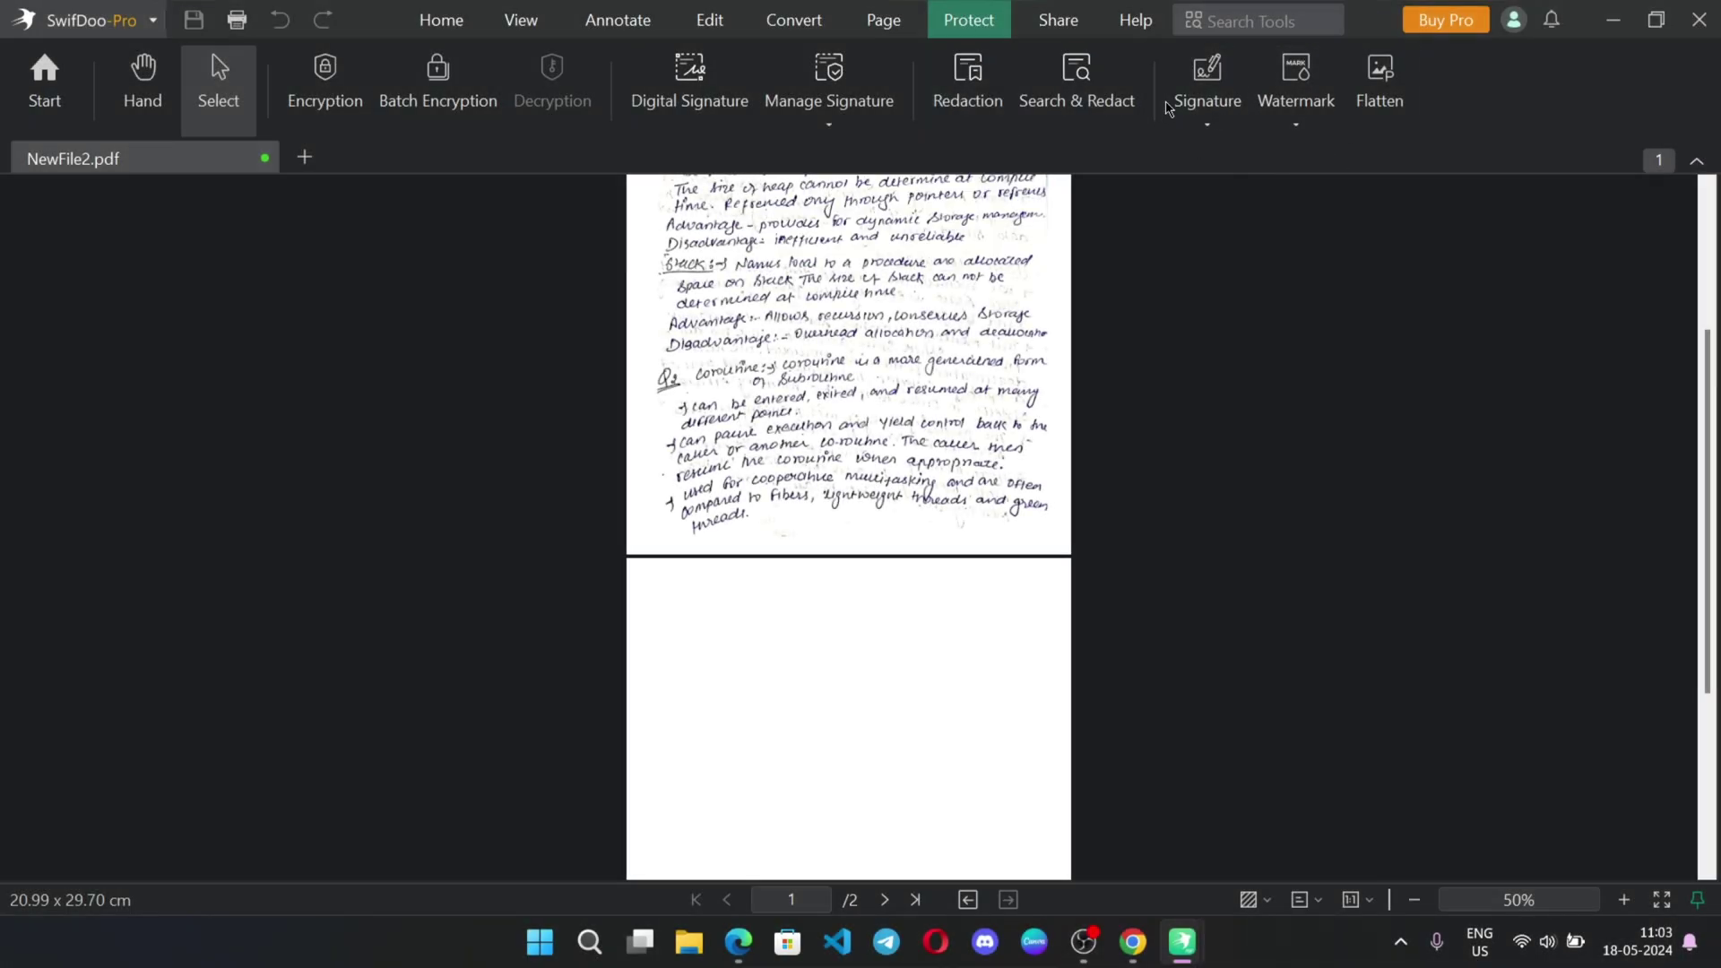
left_click(1209, 118)
left_click(1217, 170)
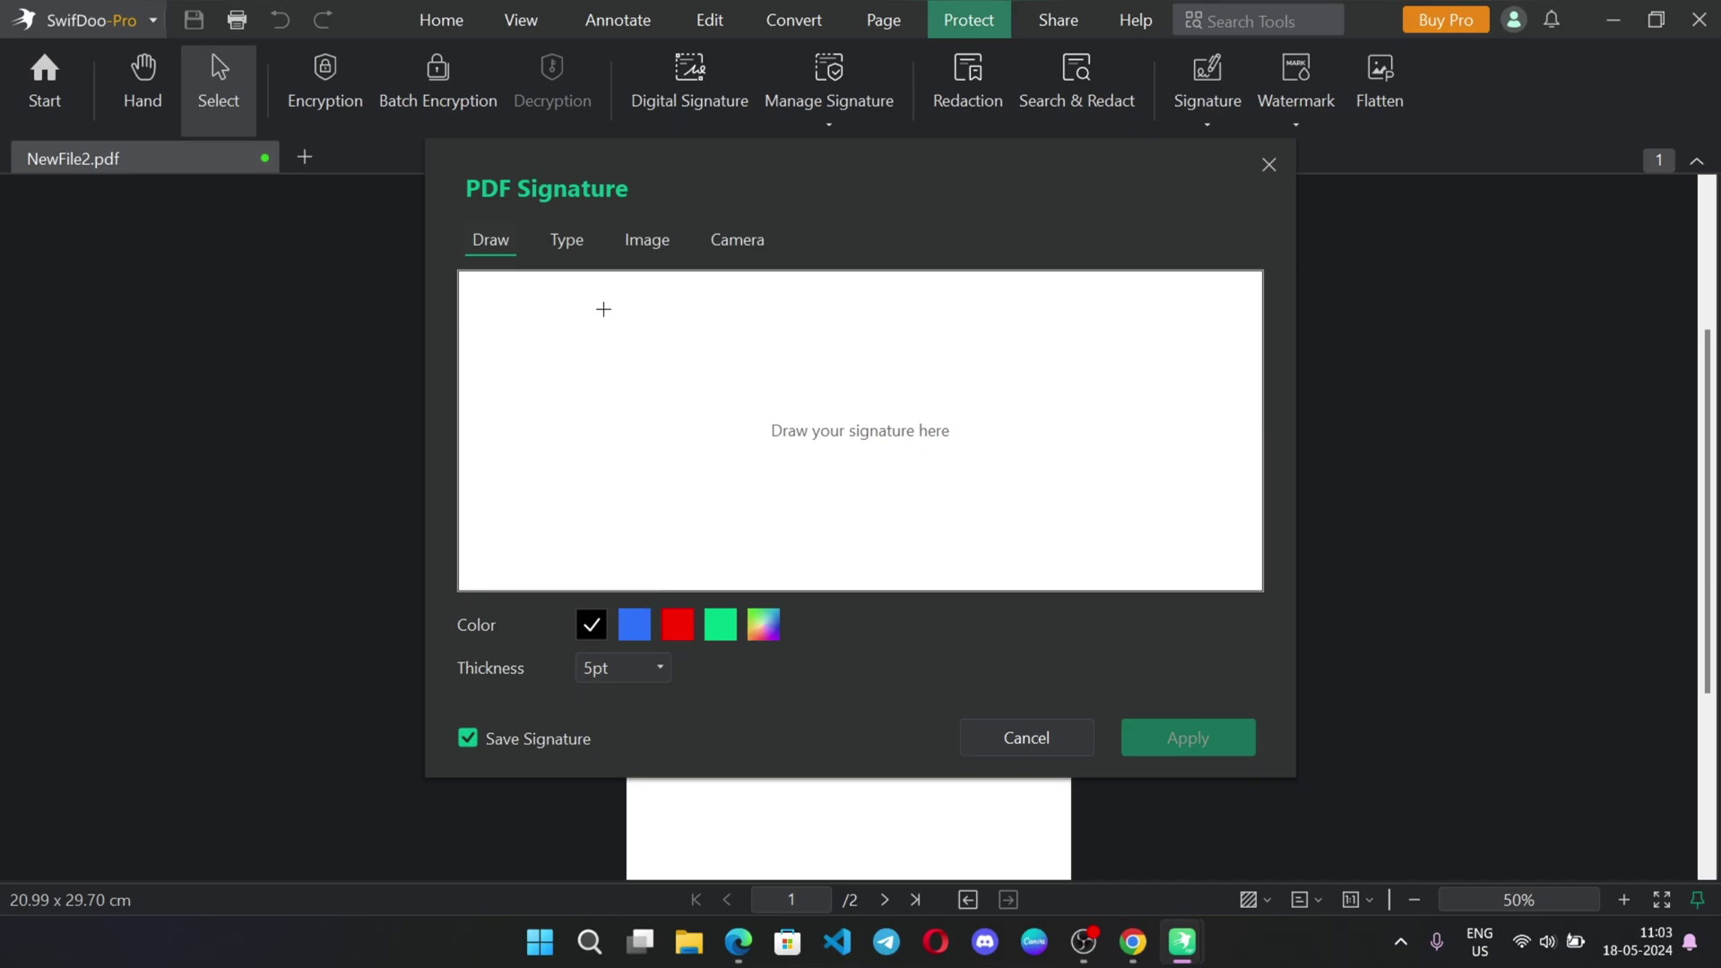
left_click(563, 242)
type("RGB Tech YT")
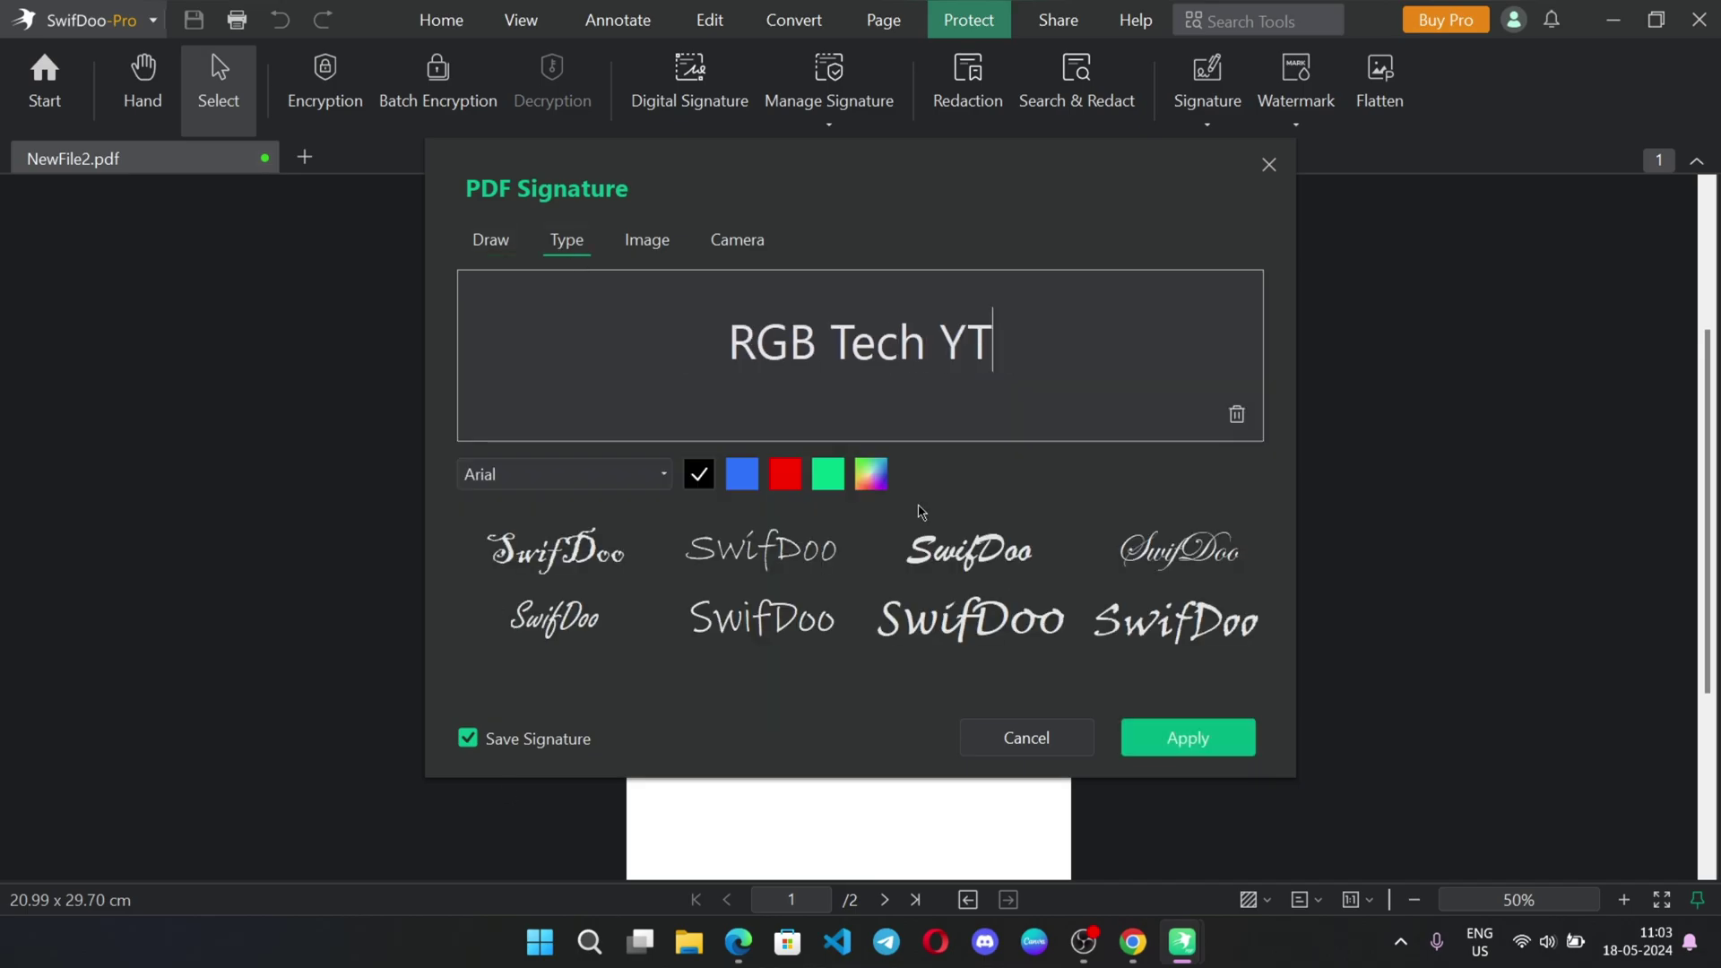
left_click(1149, 628)
left_click(968, 548)
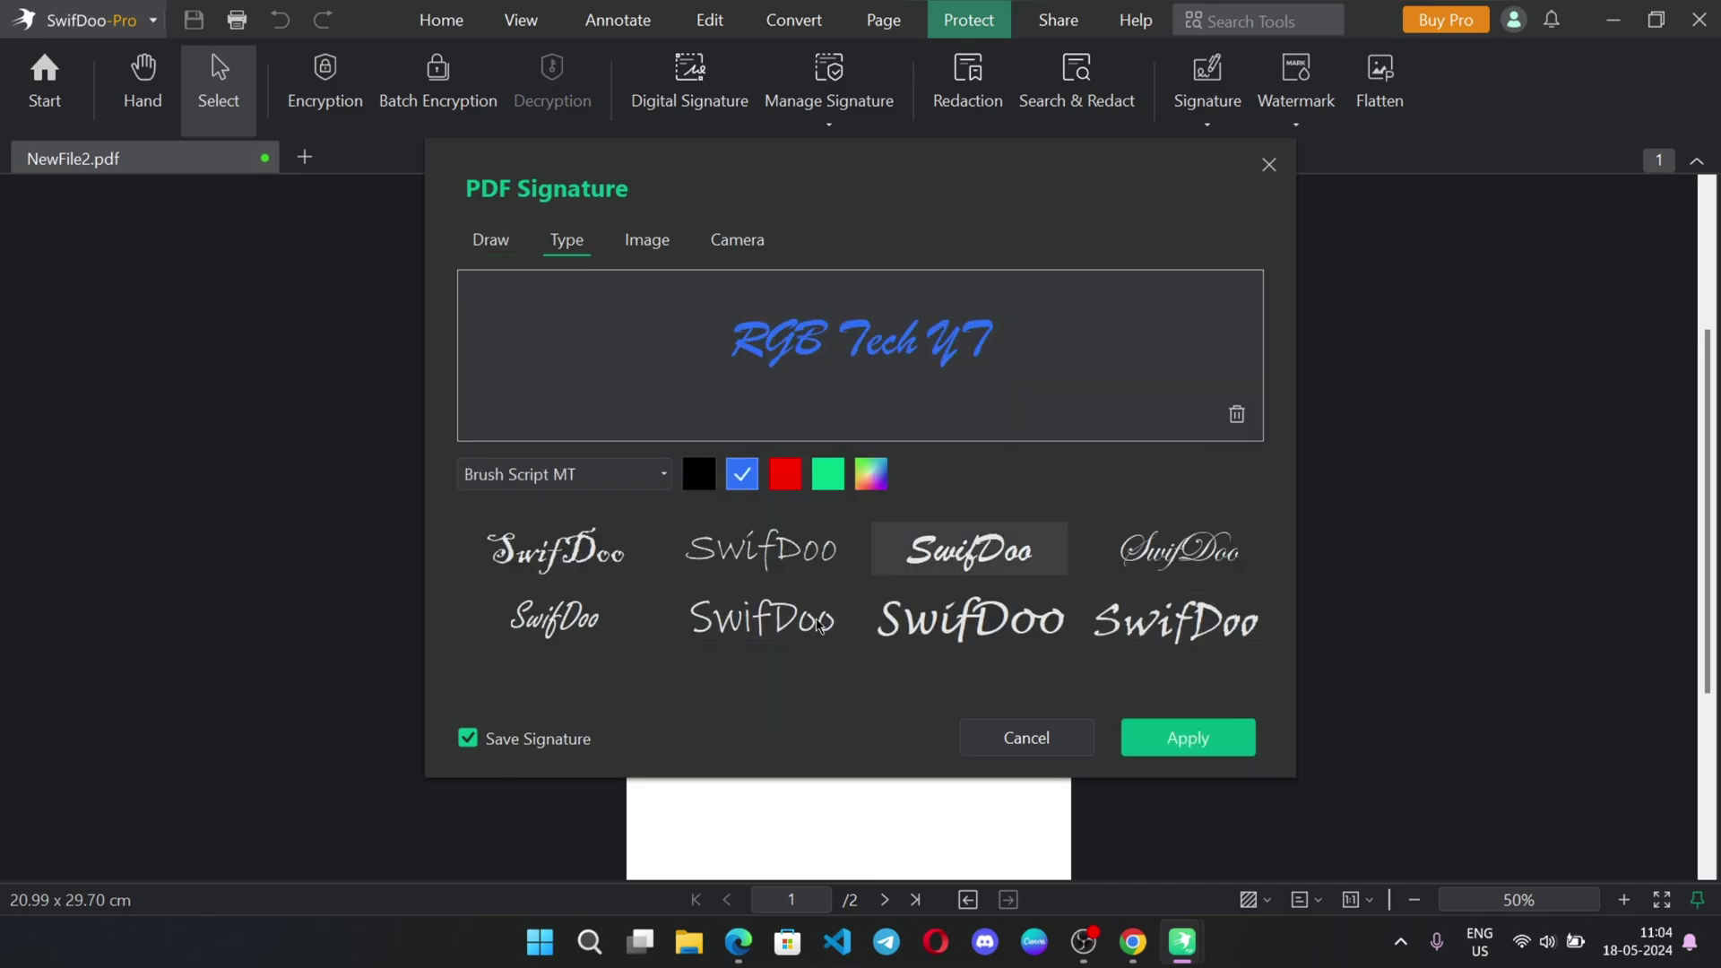
left_click(1180, 549)
left_click(1187, 738)
- Place the signature at the bottom right of the first notes page
scroll(950, 560, "down", 1)
left_click(968, 587)
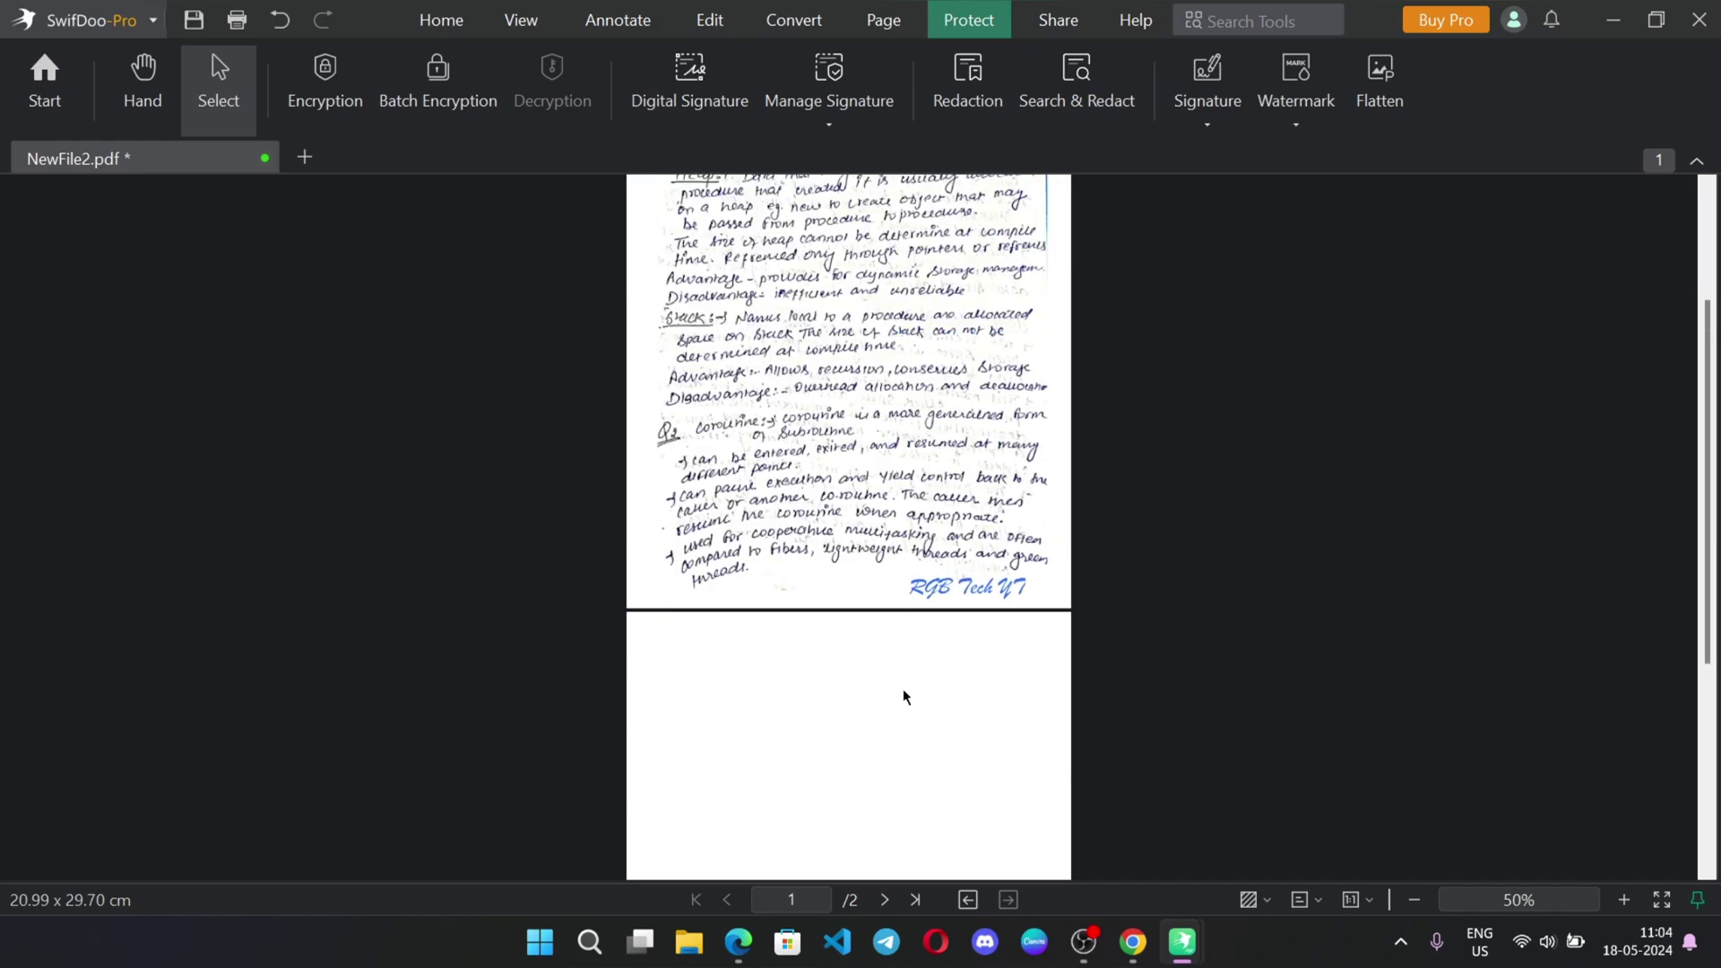
scroll(1008, 598, "up", 1)
scroll(1007, 597, "up", 1)
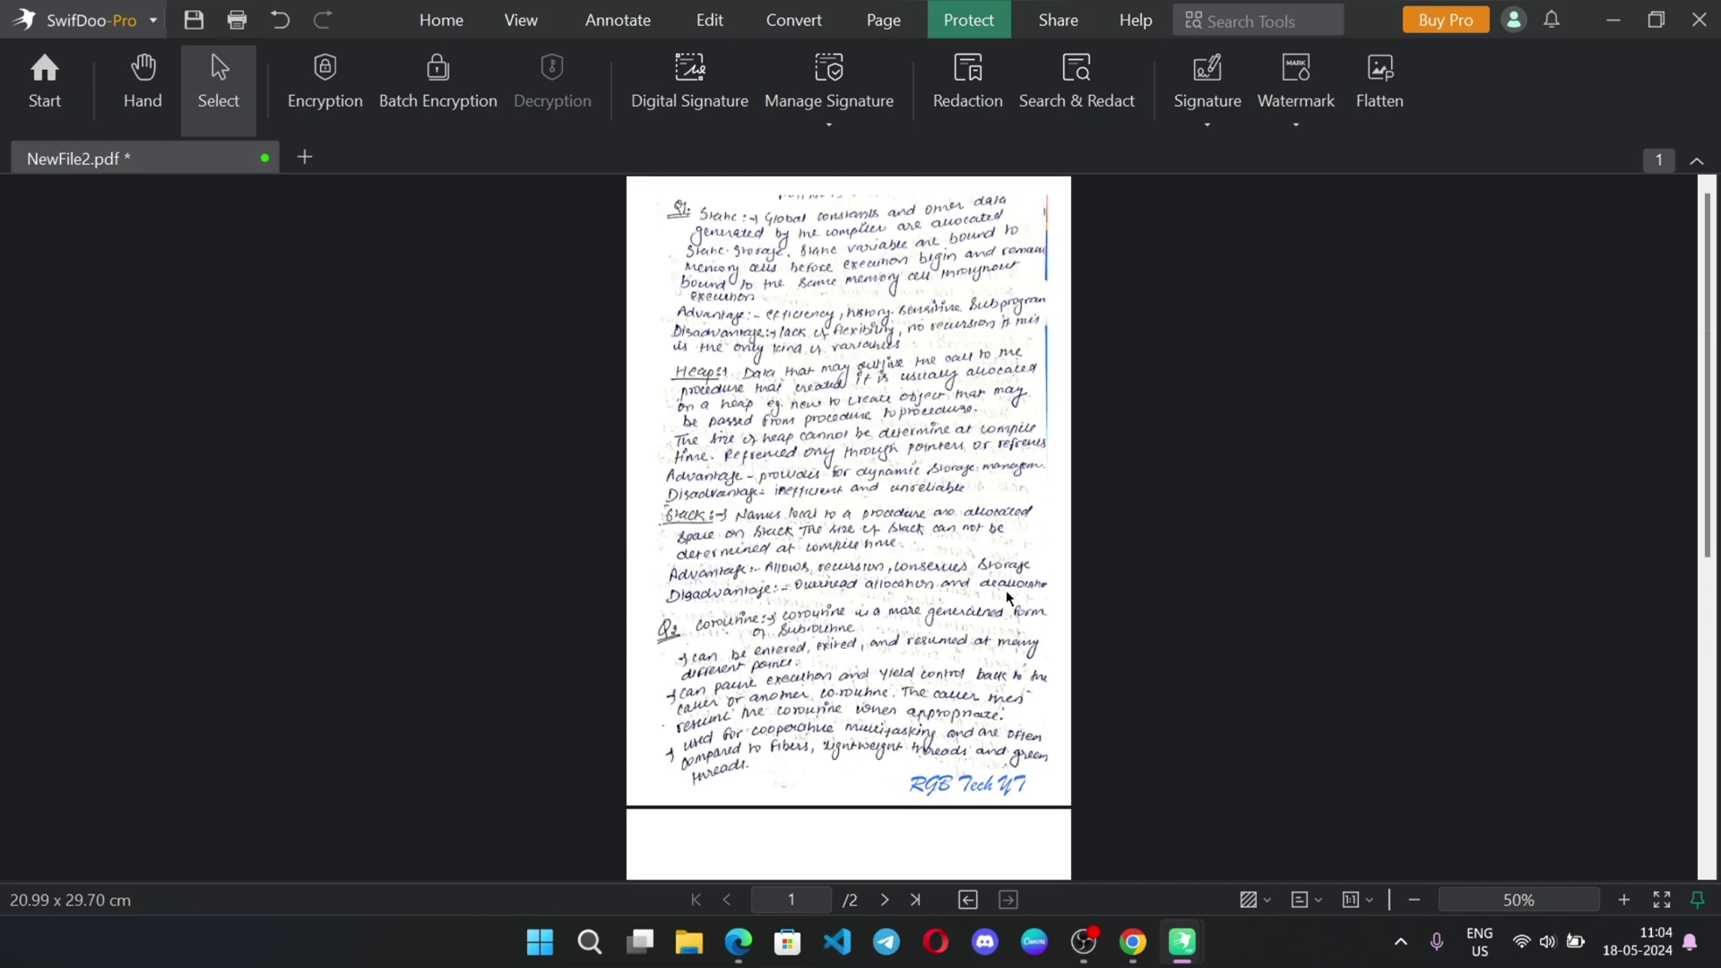
scroll(1008, 598, "up", 1)
left_click(689, 89)
left_click(1302, 126)
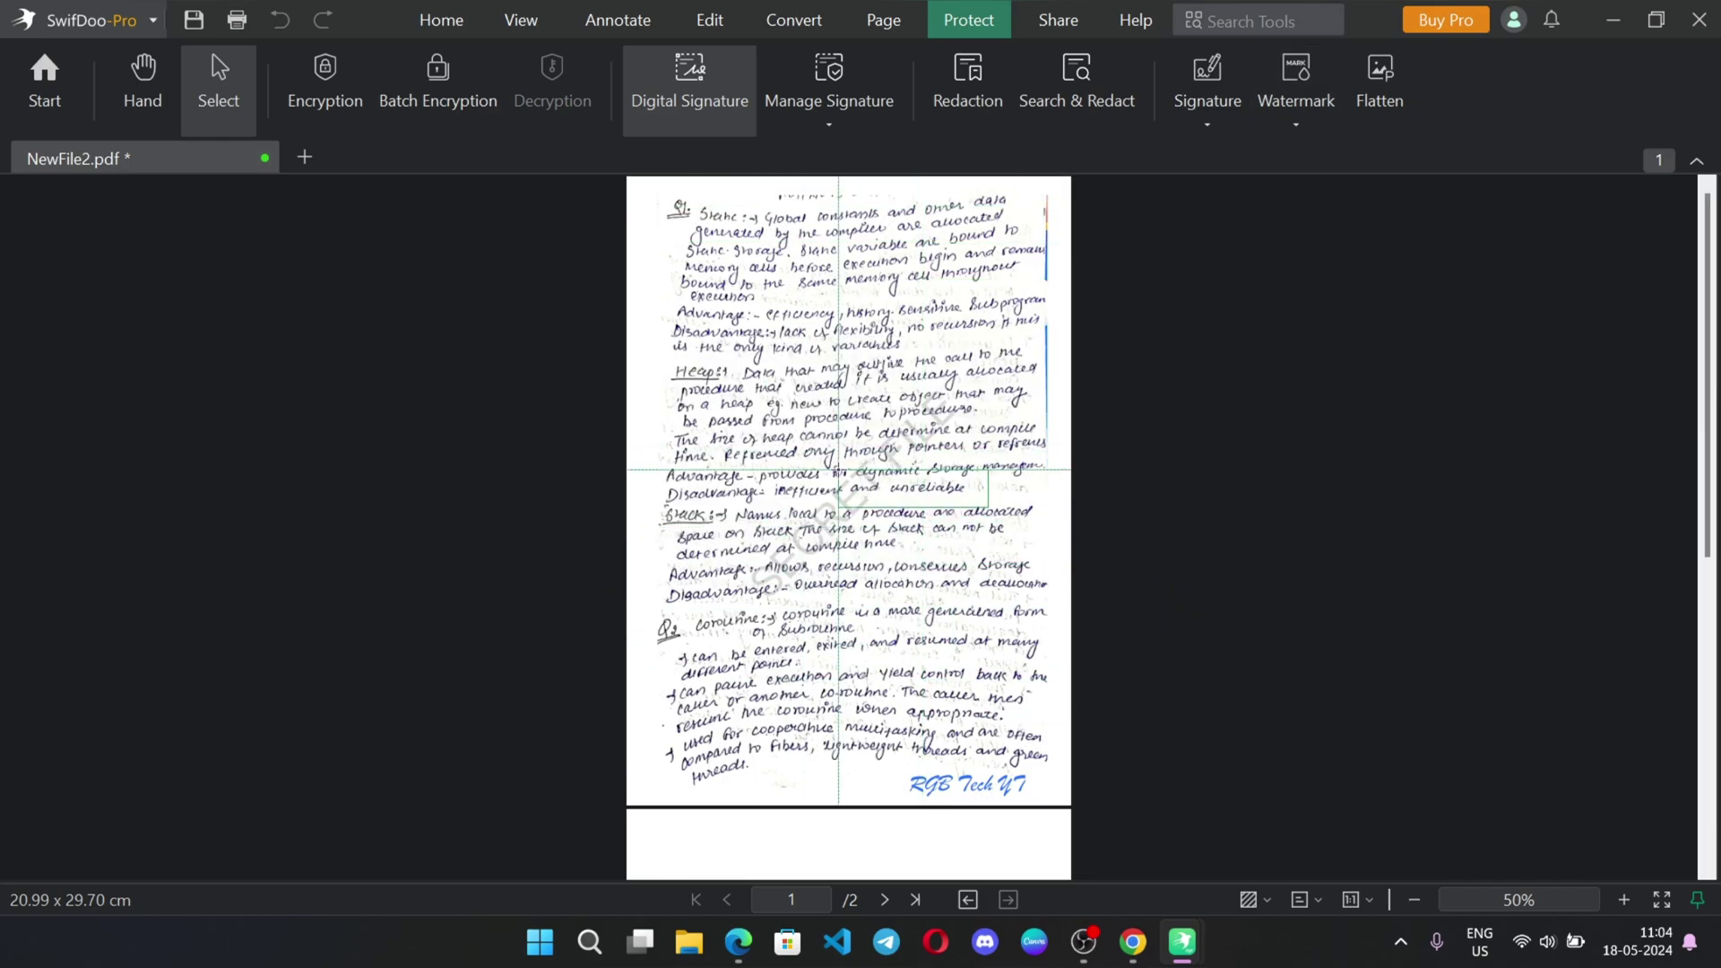
- Add a red 'RGB TECH' text watermark, centred on all pages
left_click(1302, 126)
left_click(1219, 278)
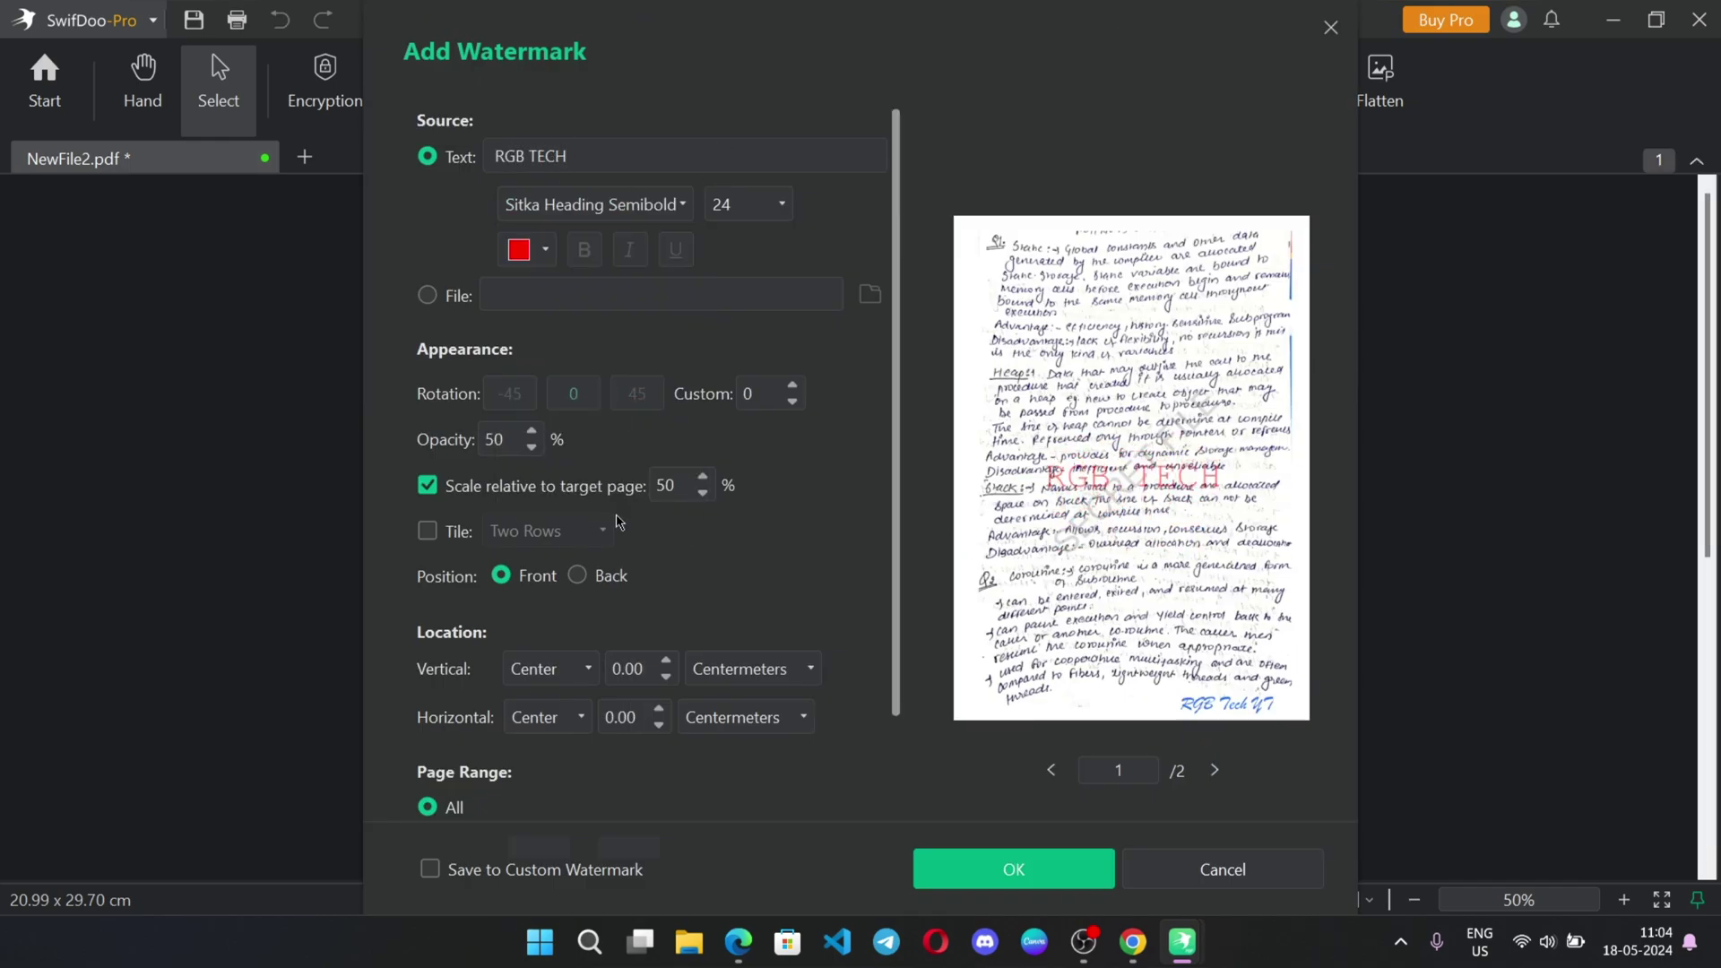
scroll(616, 522, "down", 2)
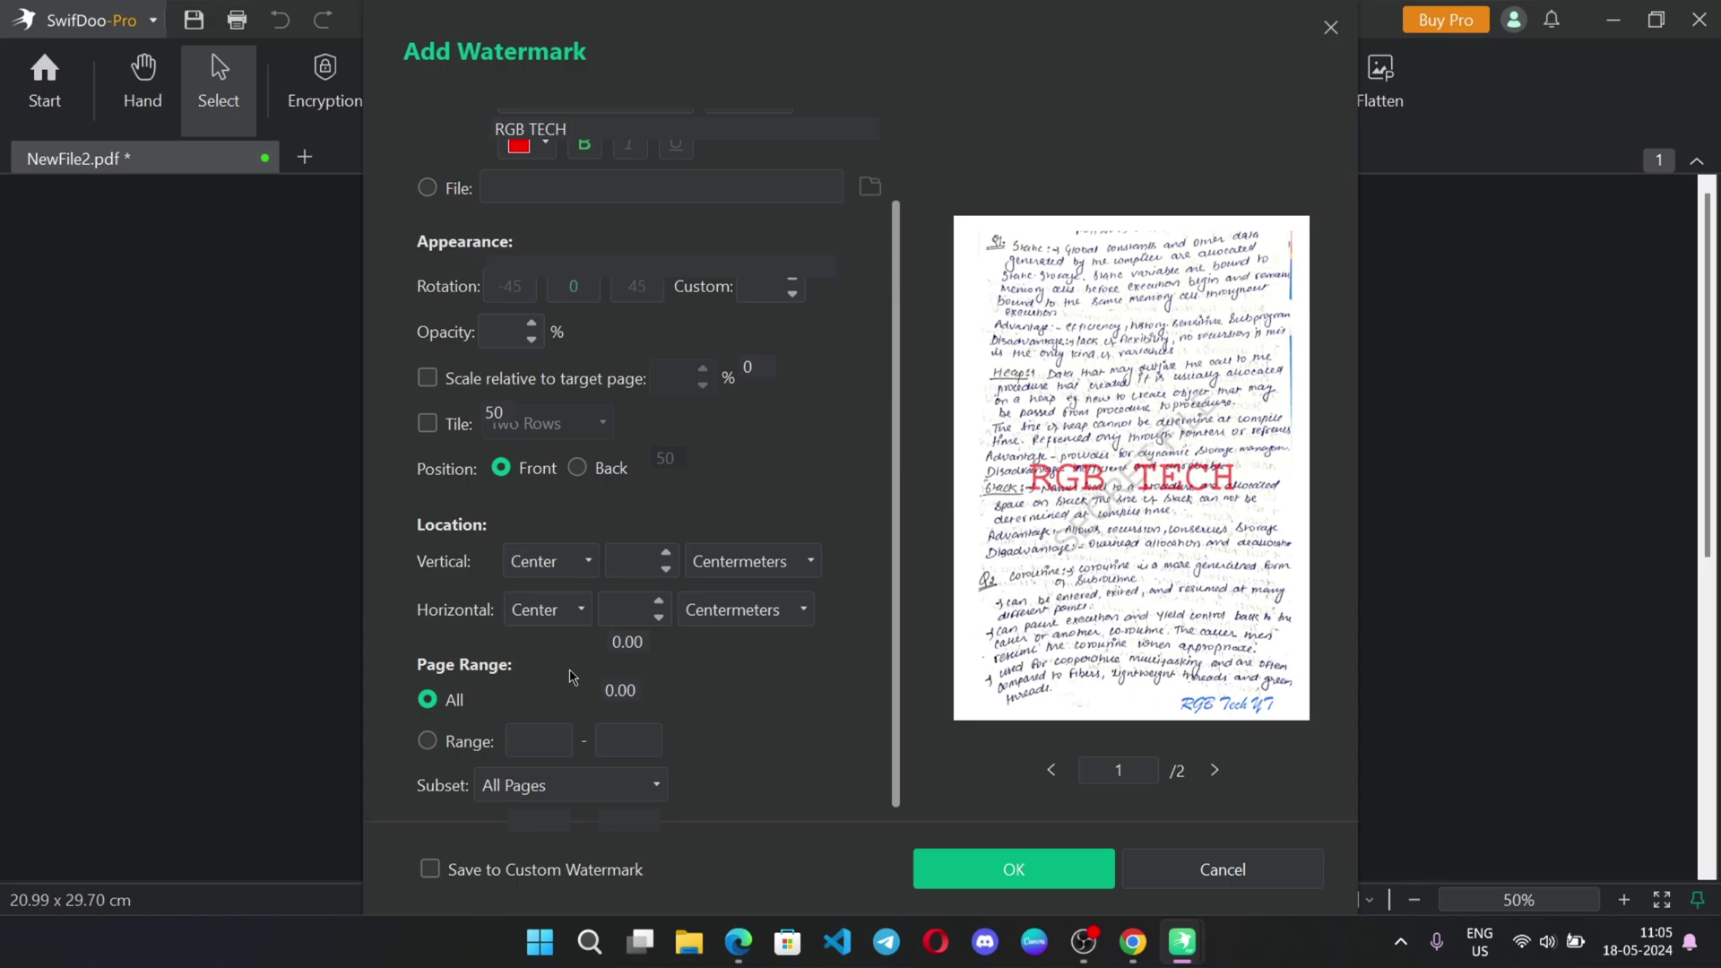
type("30")
key("Return")
scroll(983, 515, "up", 3)
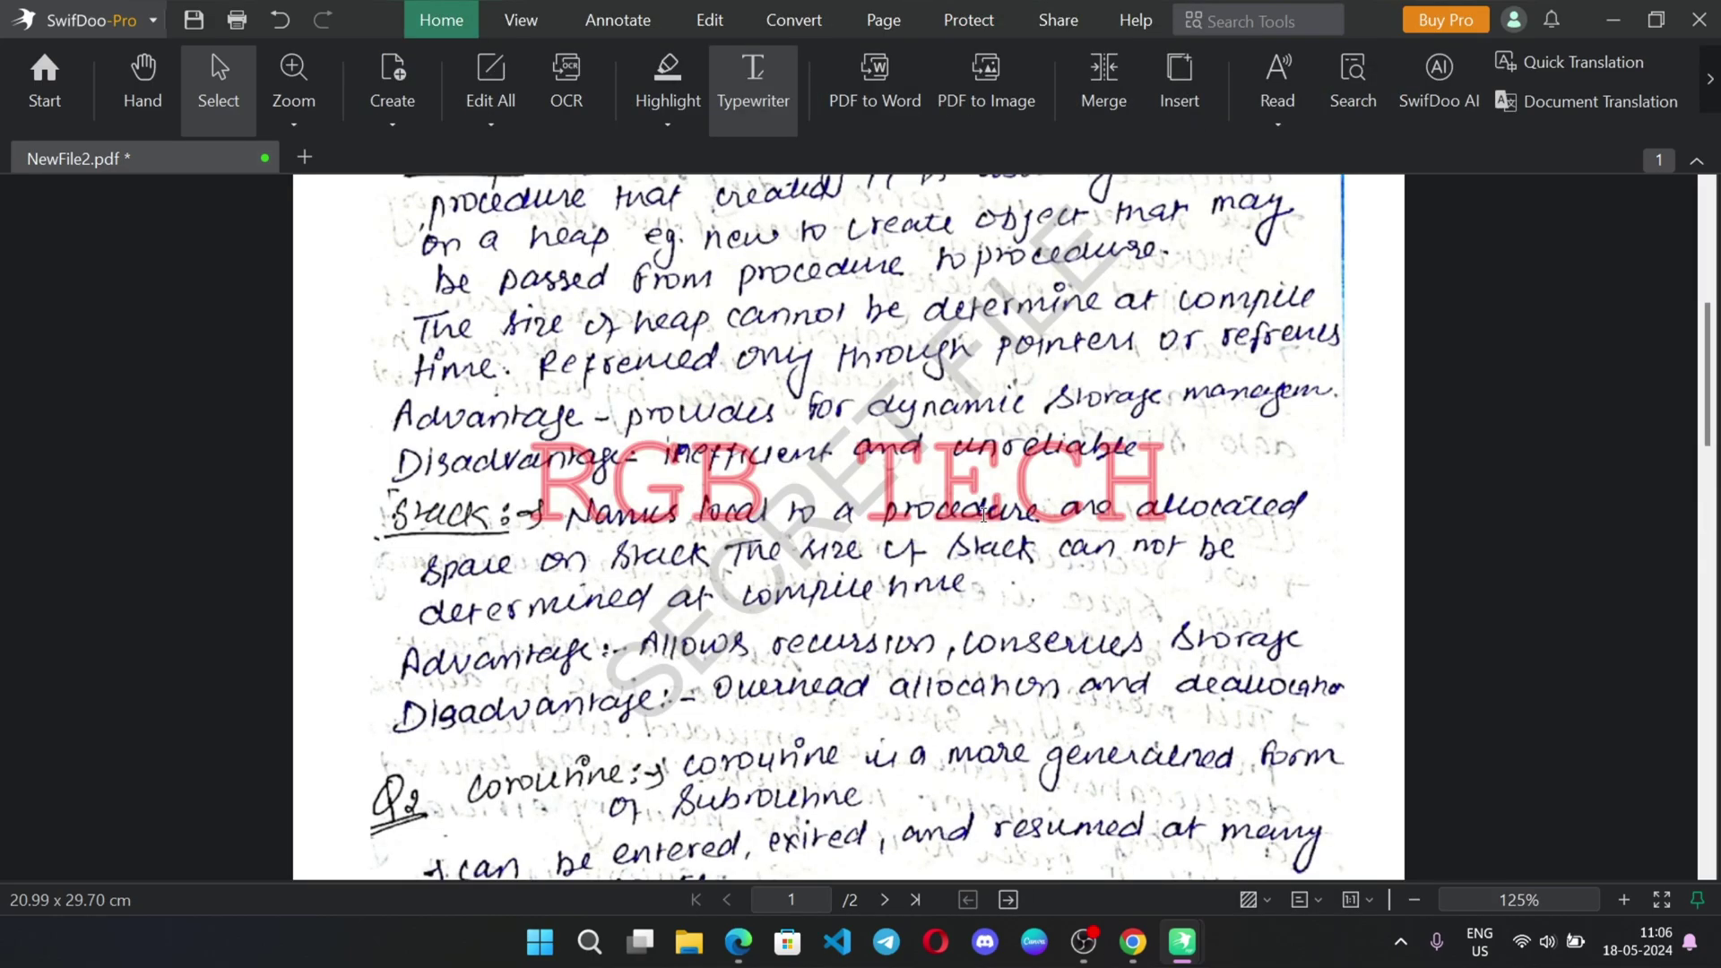
scroll(983, 516, "up", 3)
scroll(983, 516, "down", 3)
scroll(984, 515, "down", 1)
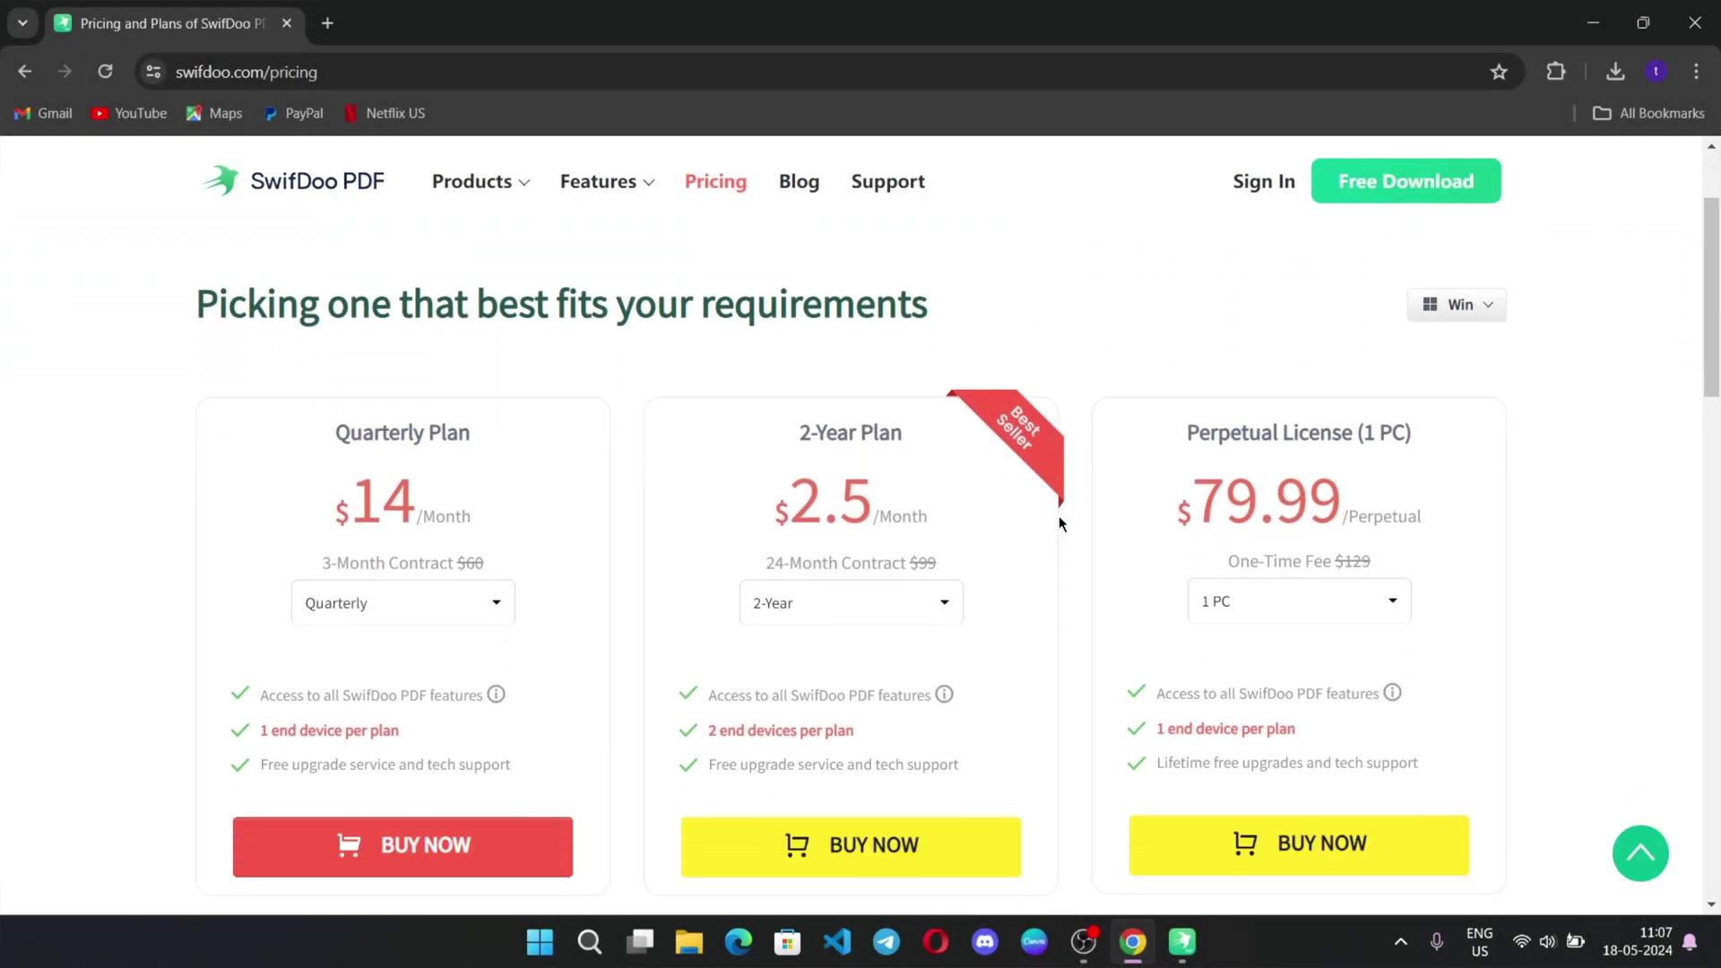
- Change the first pricing card from Quarterly to the $16.99 Monthly plan
scroll(1058, 523, "down", 1)
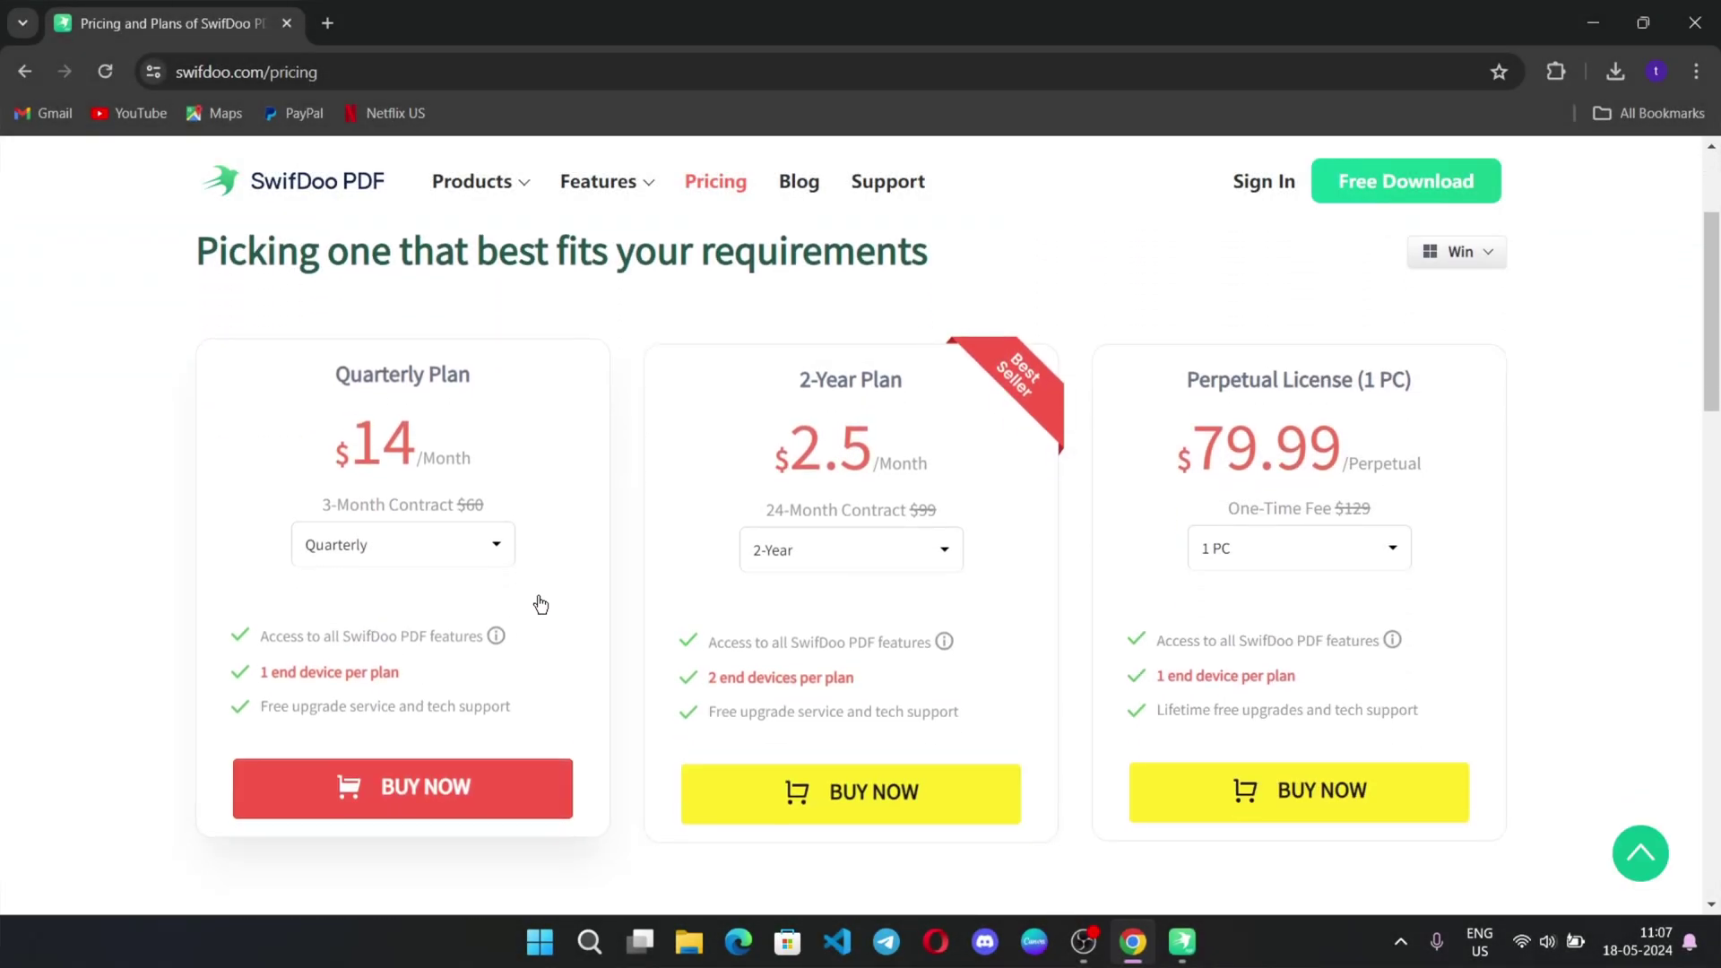
left_click(417, 560)
left_click(407, 595)
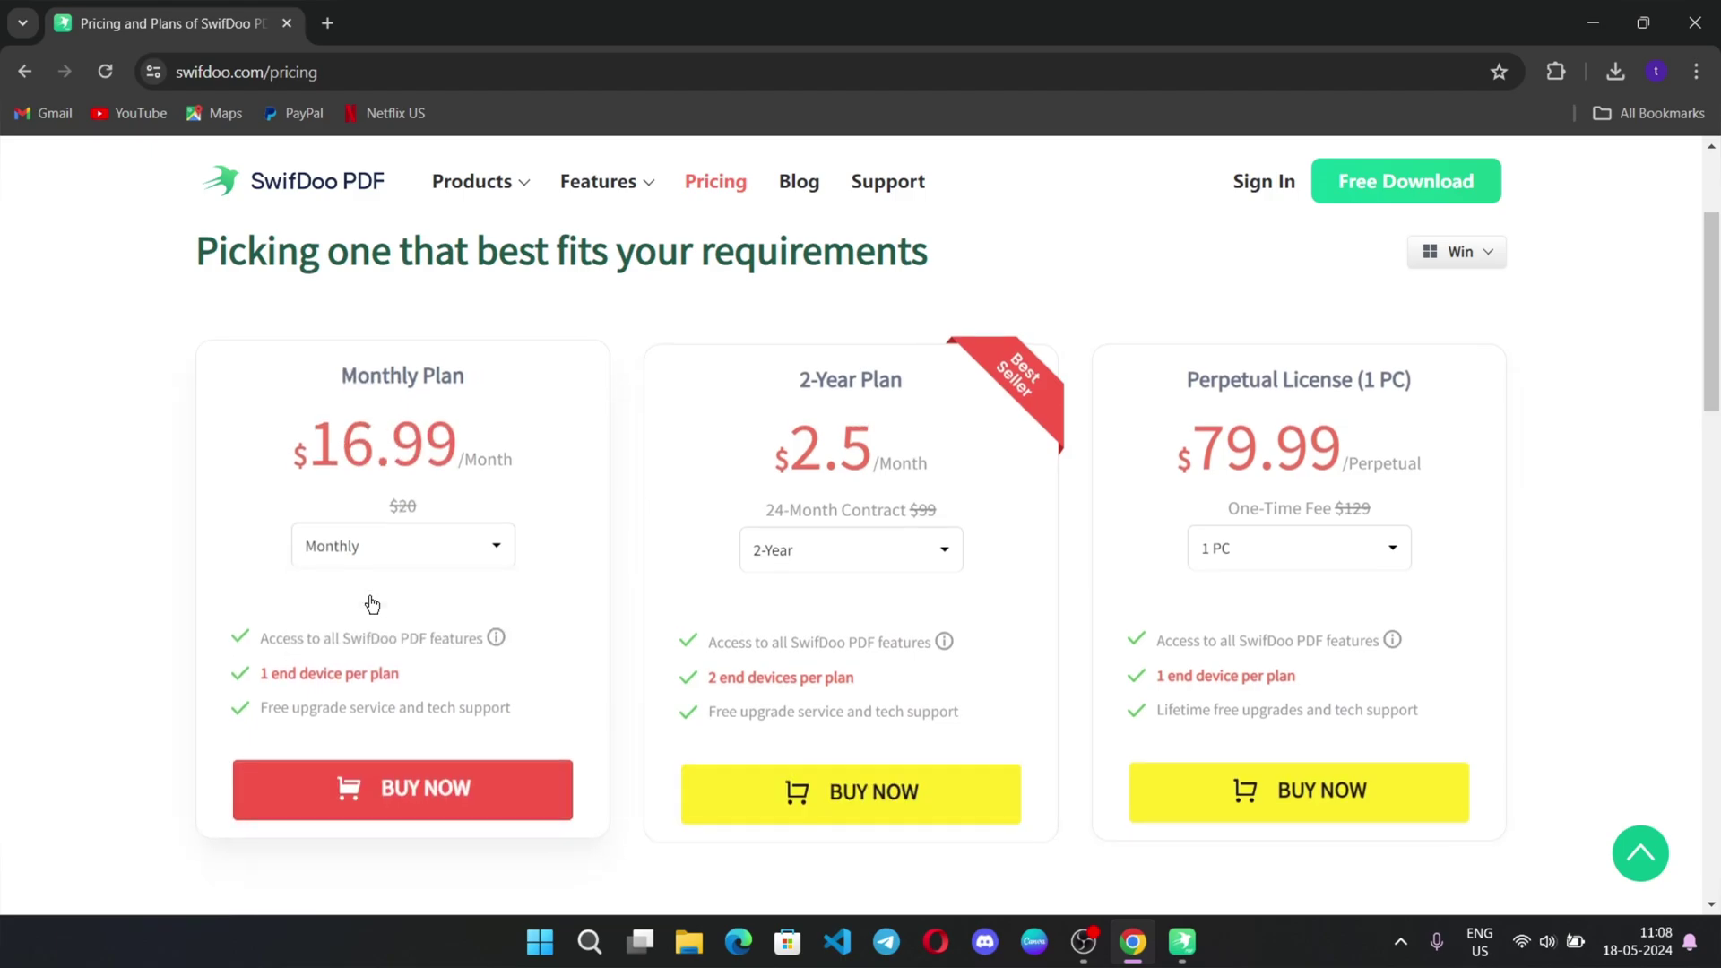